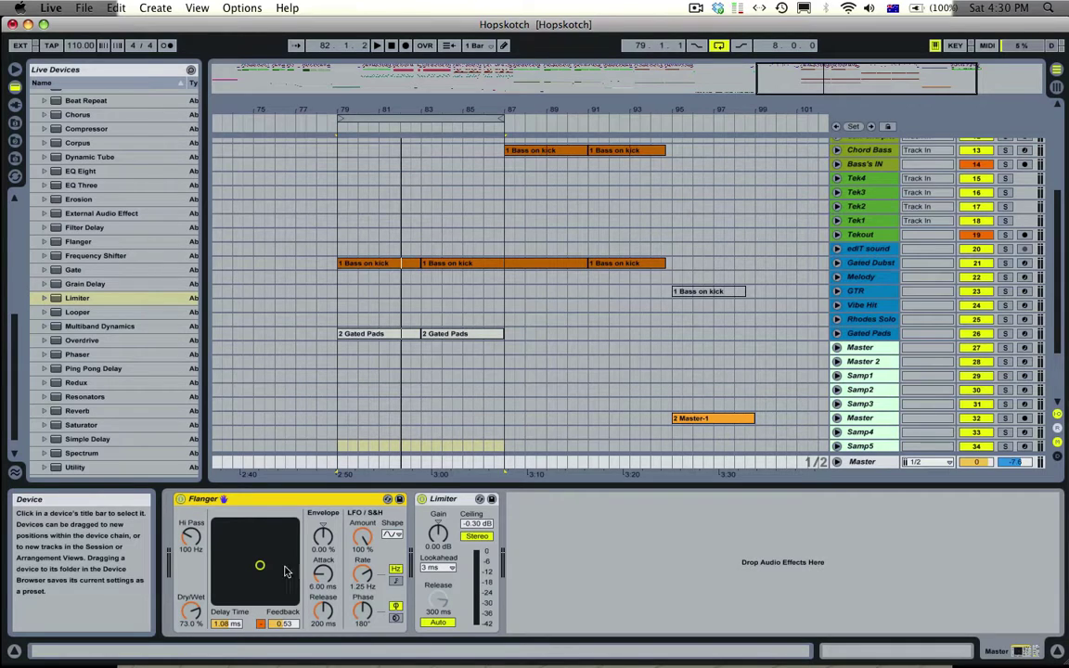
Compare playback of the looped section with the master track's Flanger switched off and back on
{"action": "left_click", "coordinate": [180, 499]}
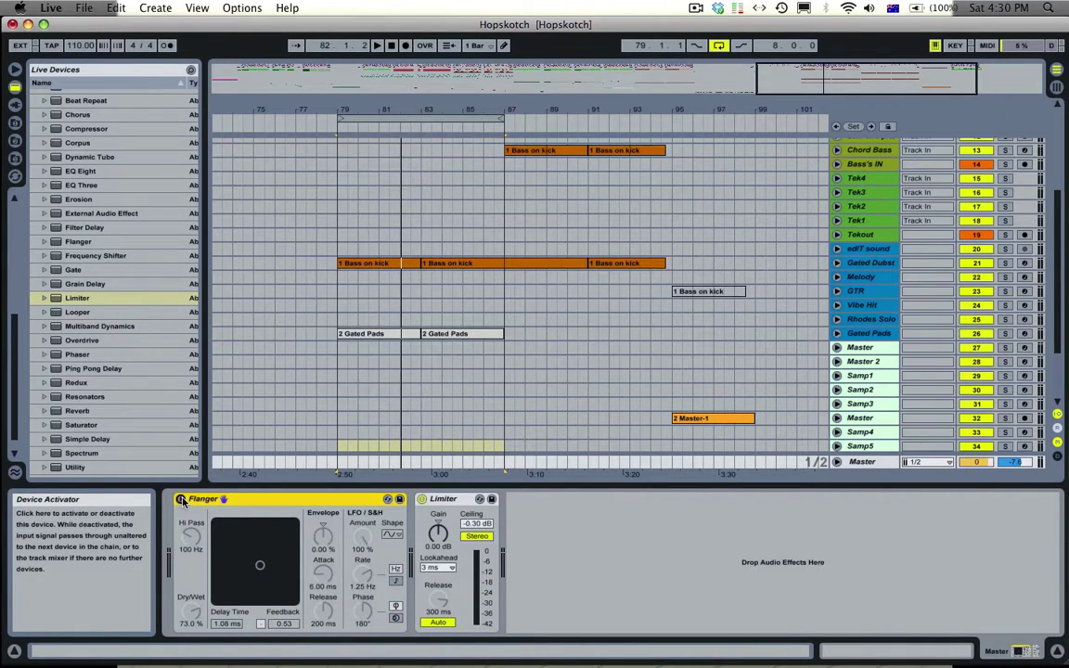
{"action": "key", "text": "space"}
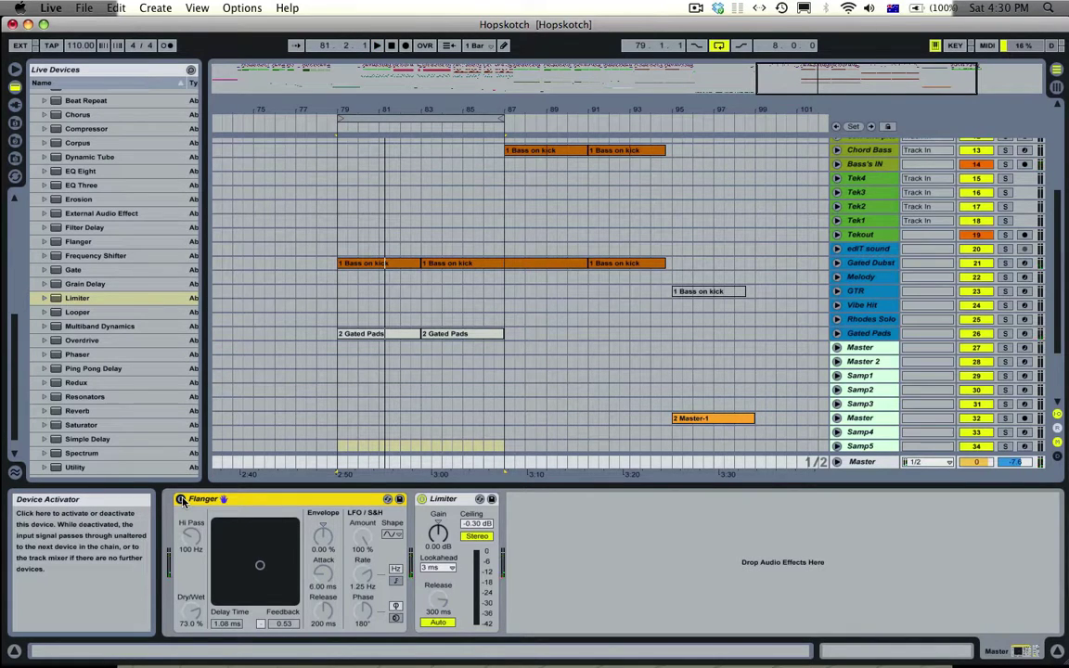
{"action": "left_click", "coordinate": [181, 500]}
{"action": "key", "text": "space"}
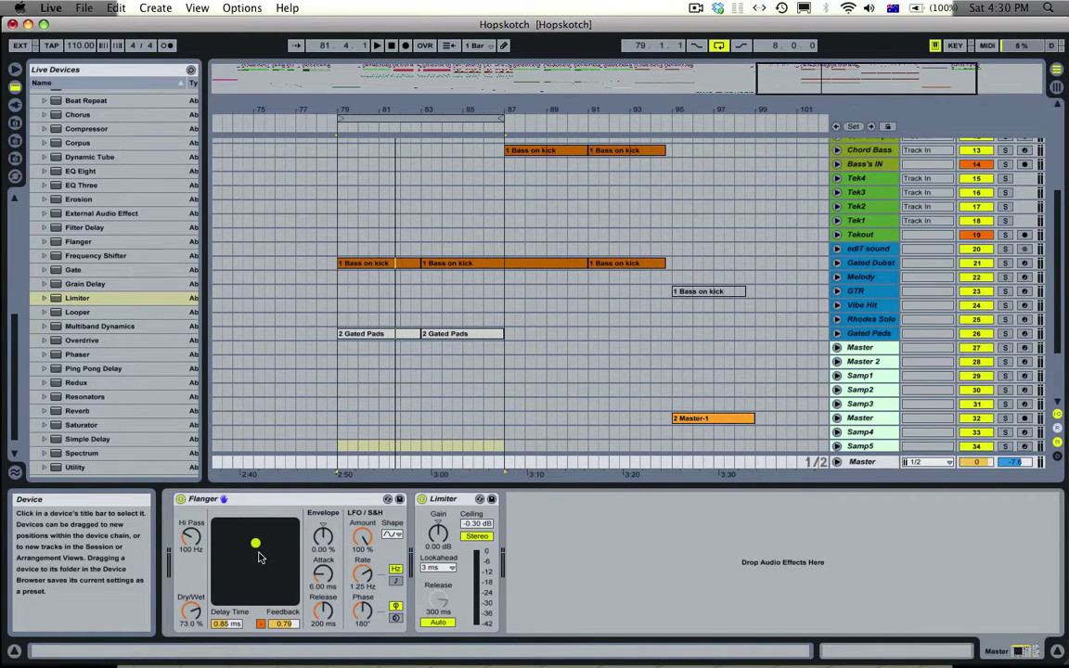
Delete the Flanger from the master track's device chain, keeping only the Limiter
{"action": "left_click", "coordinate": [257, 503]}
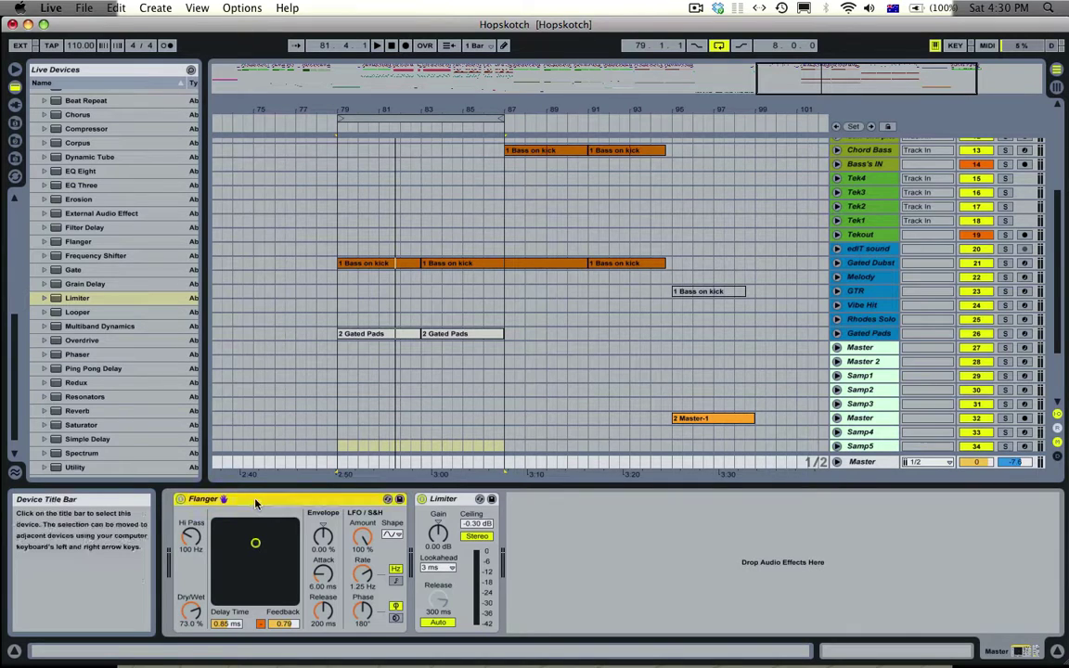
{"action": "key", "text": "Delete"}
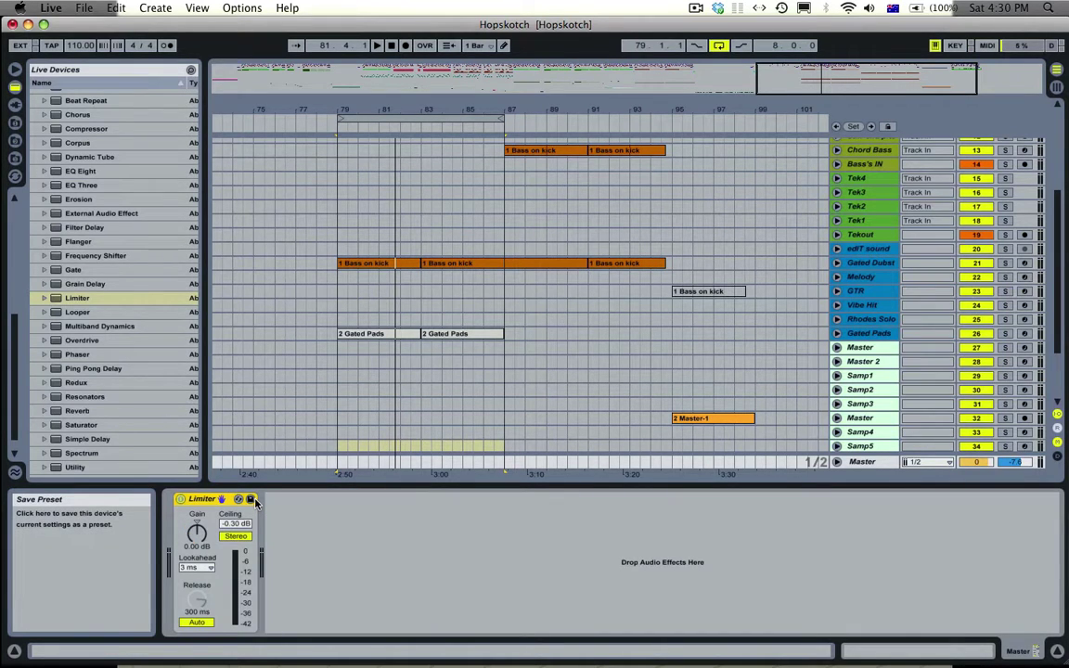
Inspect the low opening note of the first Bass on kick clip on the Gated Dubst track, undoing its deletion
{"action": "double_click", "coordinate": [388, 265]}
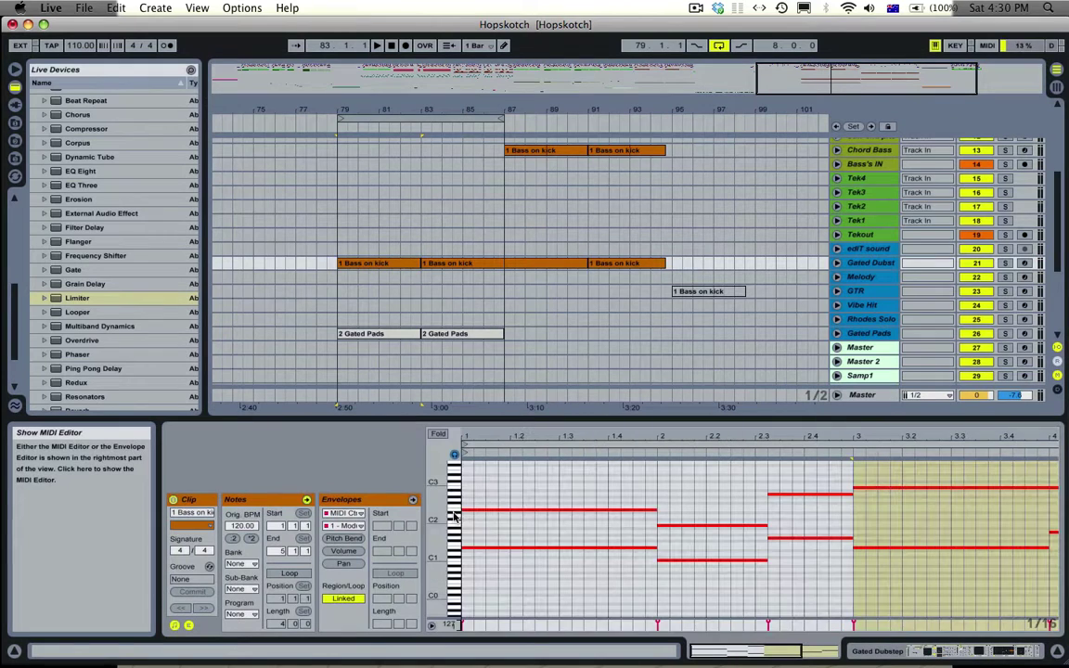
{"action": "left_click", "coordinate": [489, 548]}
{"action": "key", "text": "Delete"}
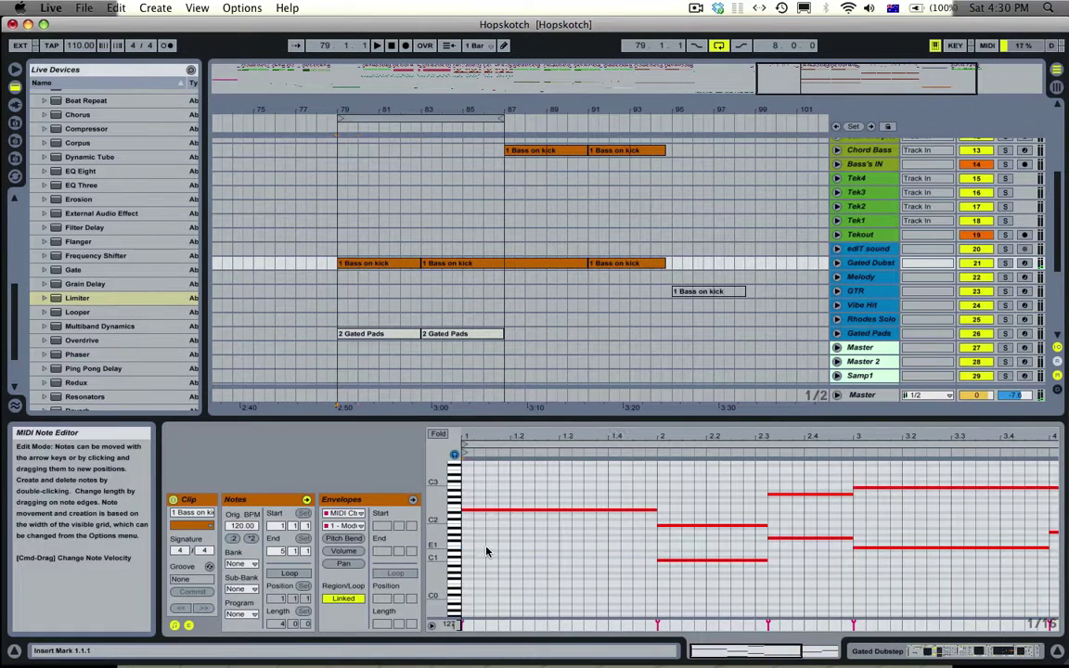
{"action": "key", "text": "super+z"}
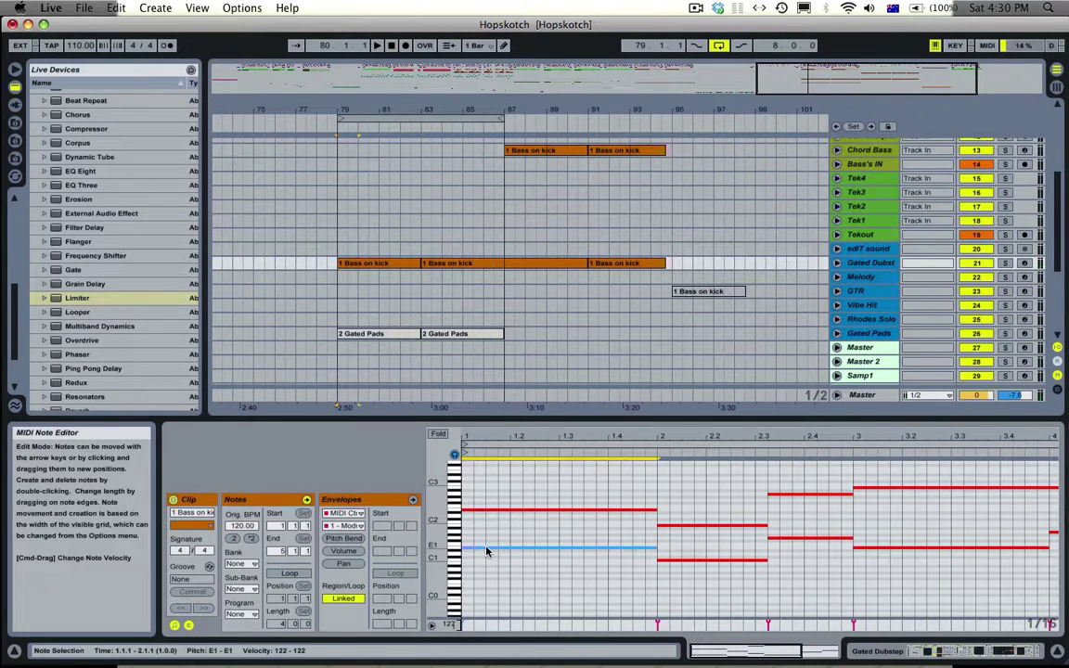
Insert an EQ Eight before the Limiter on the master track
{"action": "double_click", "coordinate": [863, 398]}
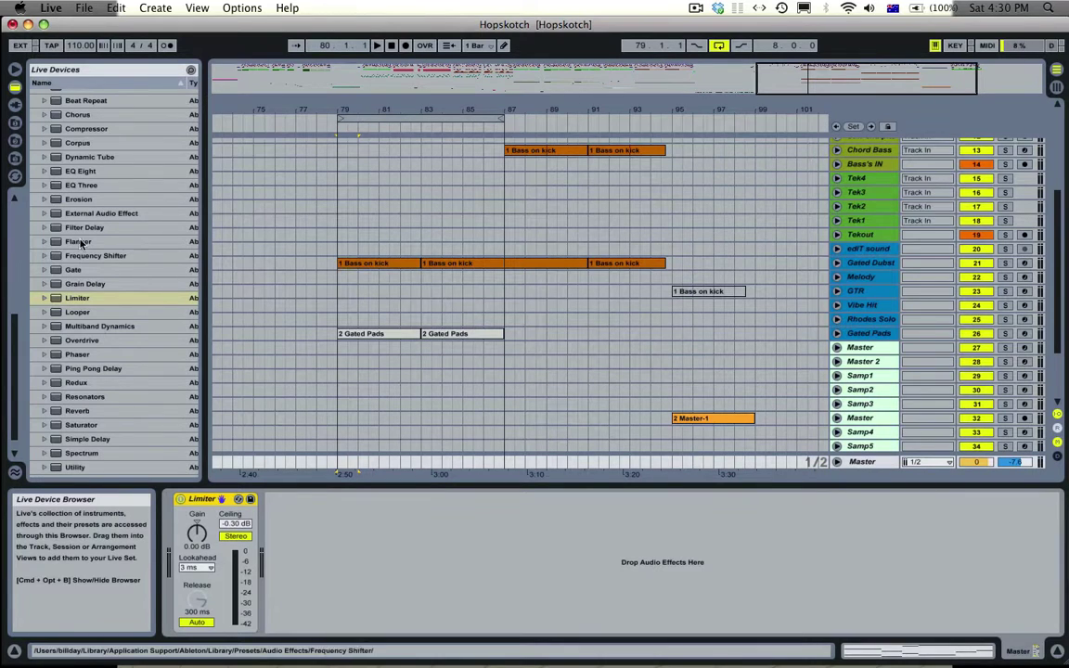
{"action": "left_click", "coordinate": [72, 170]}
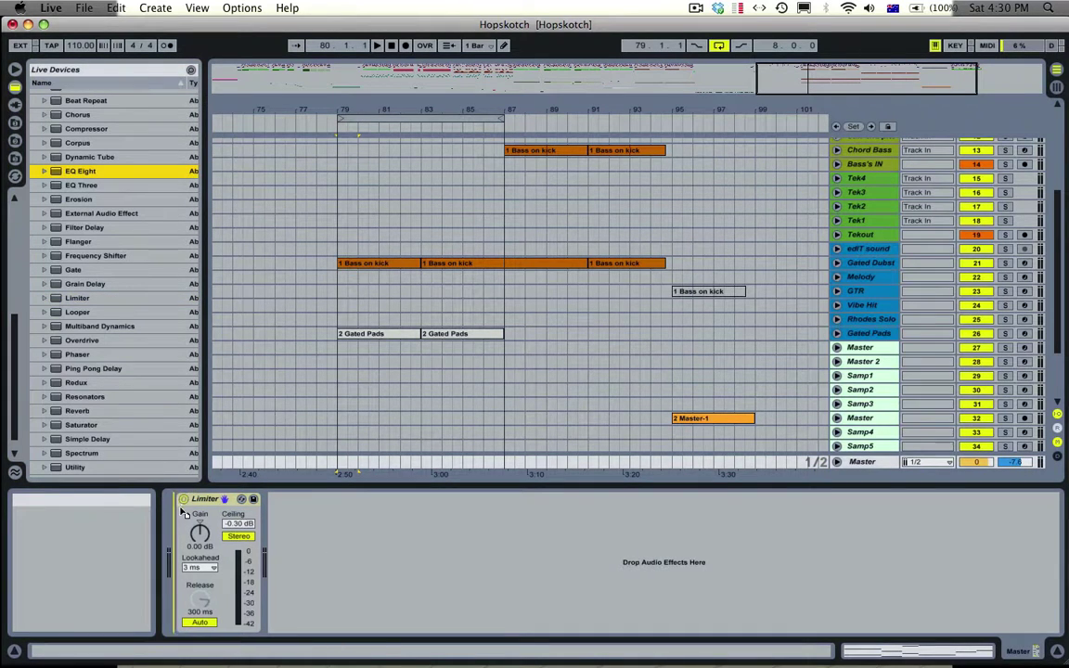
{"action": "left_click_drag", "start_coordinate": [183, 513], "coordinate": [184, 515]}
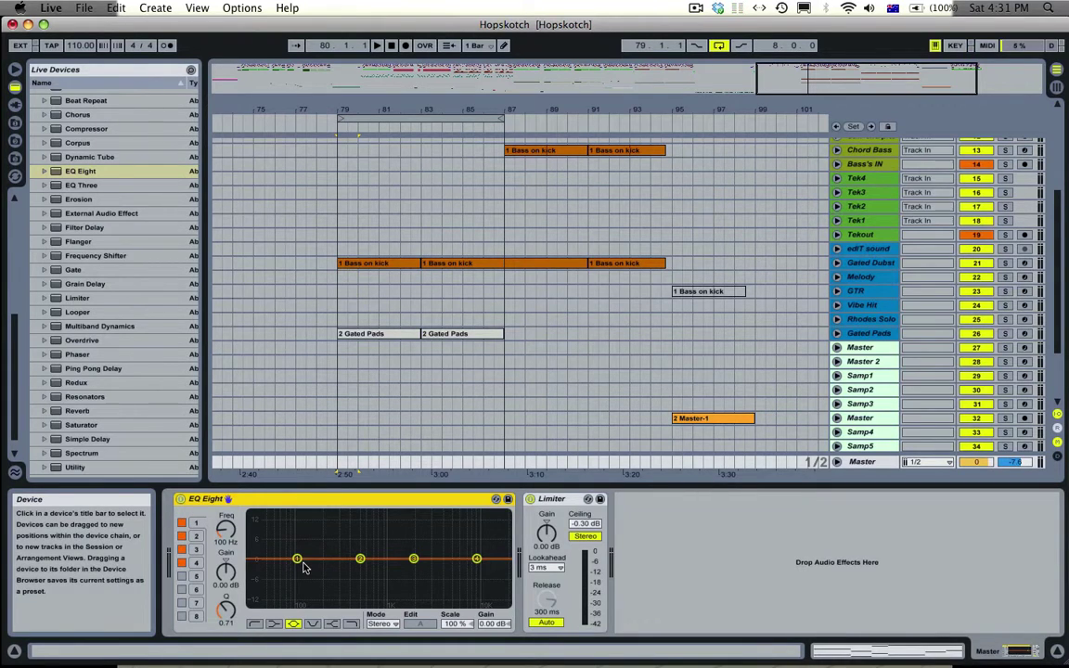
Look up the frequencies of notes E3, E2 and E1 with the Note <-> Frequency widget in Dashboard, and return to the set
{"action": "key", "text": "F12"}
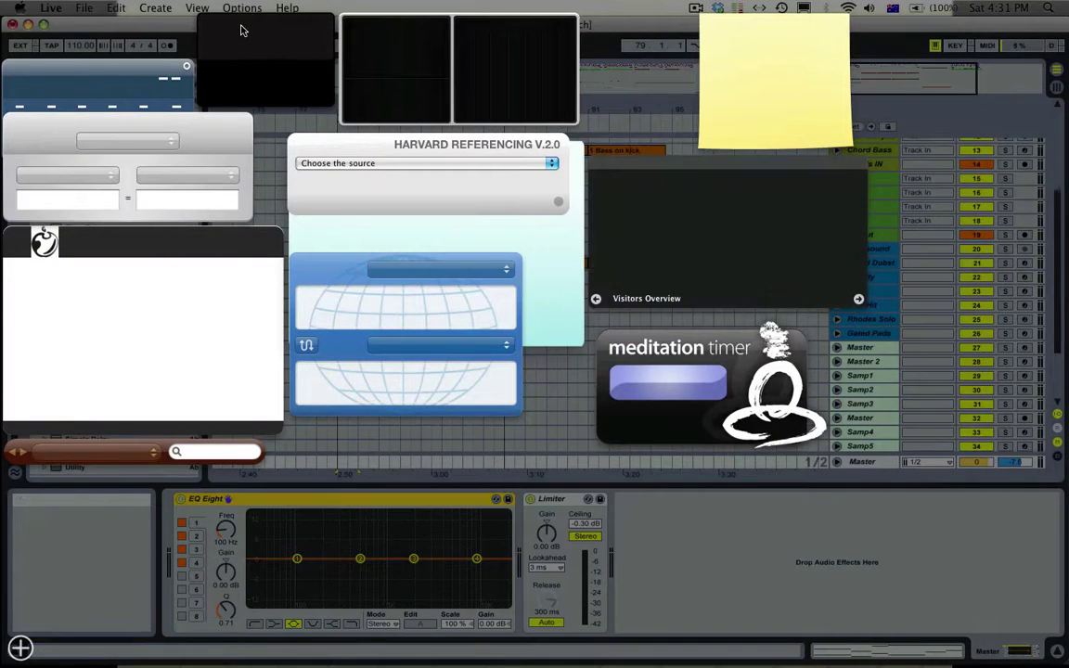
{"action": "left_click", "coordinate": [288, 47]}
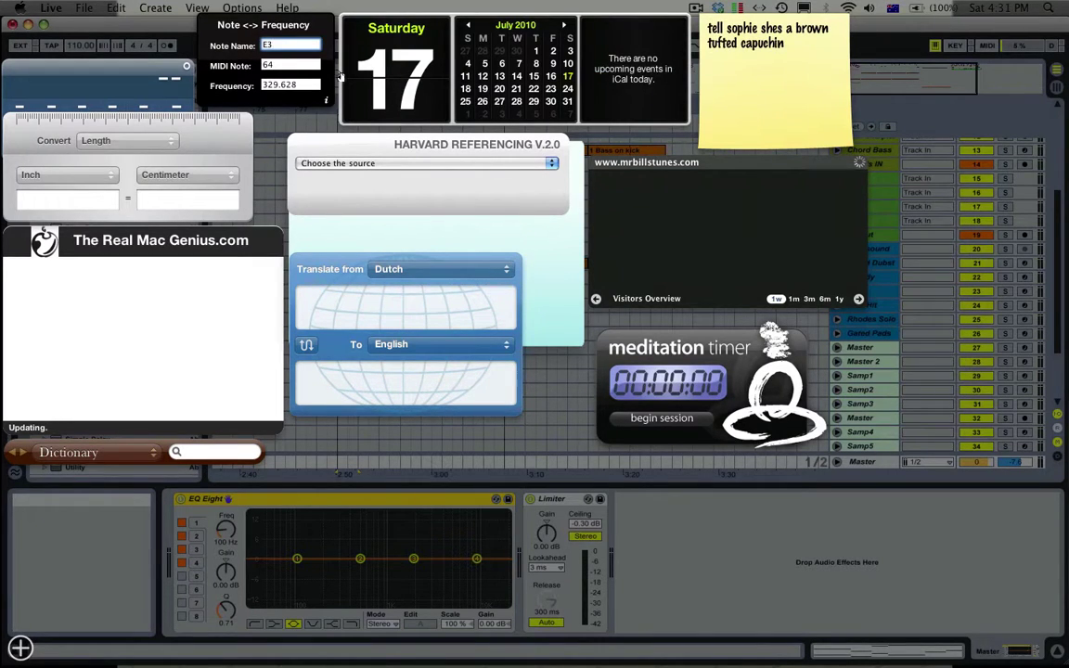
{"action": "type", "text": "E3"}
{"action": "type", "text": "2"}
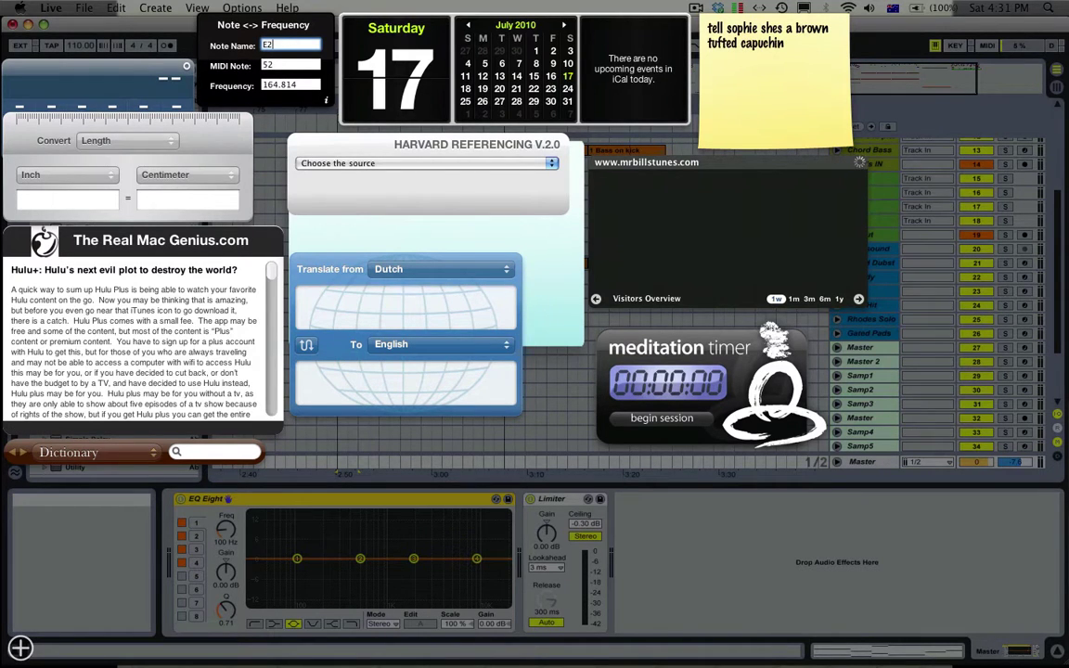
{"action": "key", "text": "BackSpace"}
{"action": "type", "text": "1"}
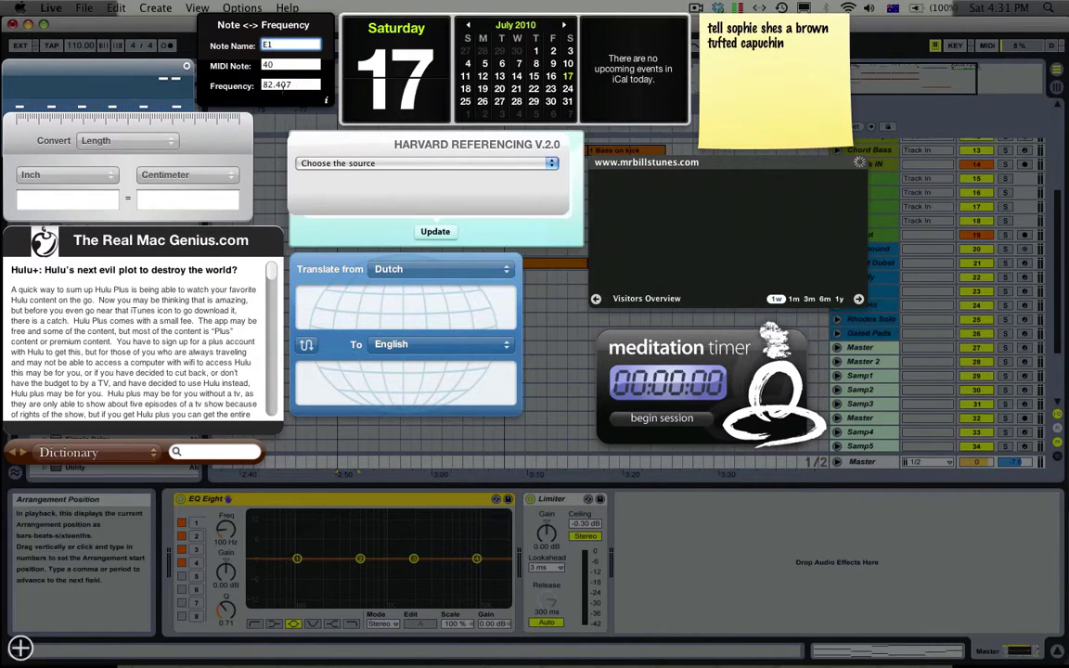
{"action": "left_click", "coordinate": [341, 529]}
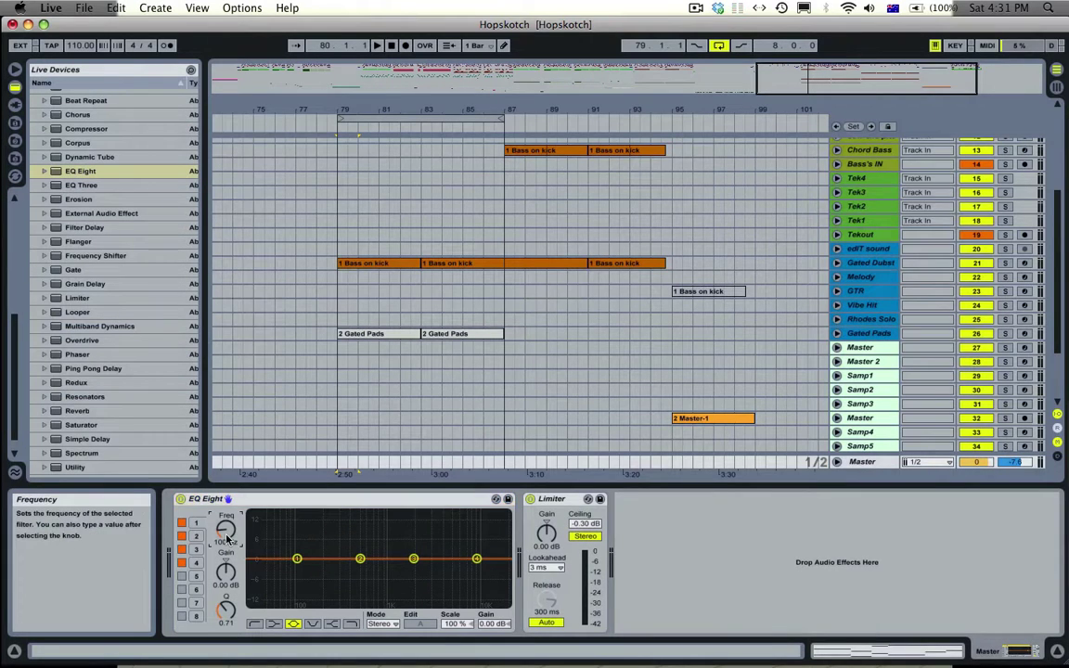
Set EQ Eight filter 1 to 82.0 Hz, -15.0 dB and Q 15.9, and filter 2 to 164 Hz, -15.0 dB and Q 18.0
{"action": "left_click_drag", "start_coordinate": [227, 535], "coordinate": [225, 566]}
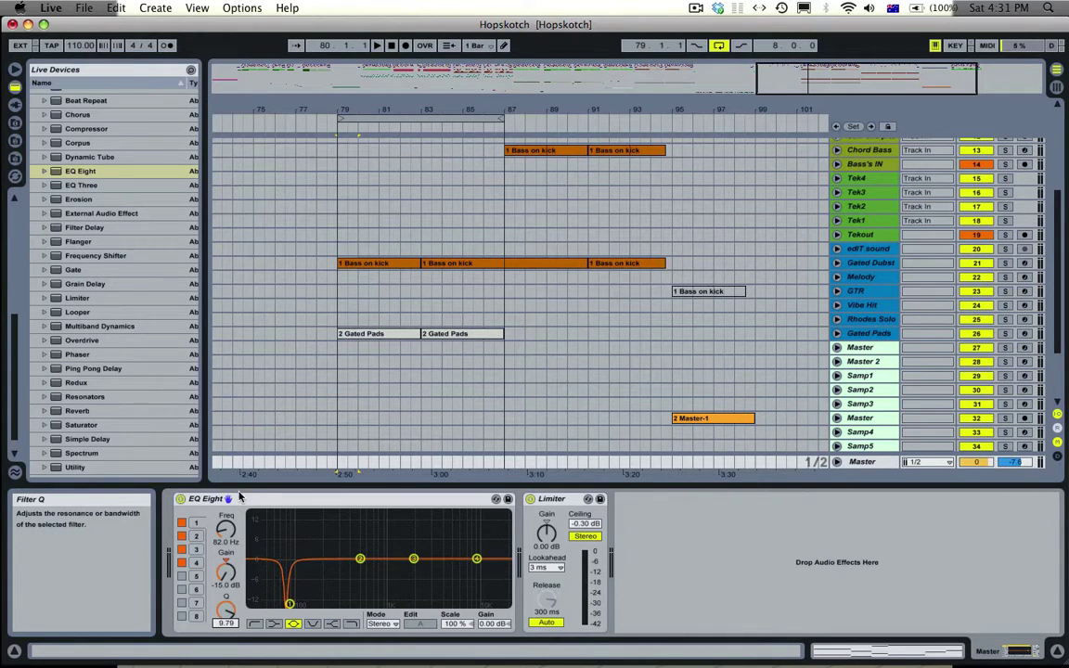
{"action": "left_click", "coordinate": [360, 559]}
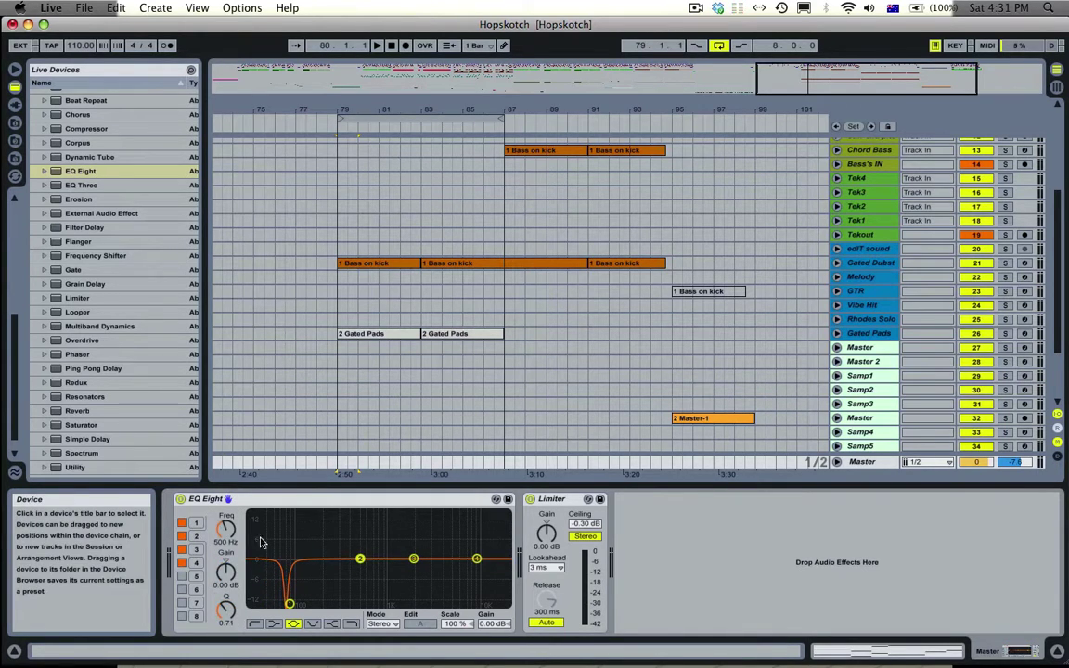
{"action": "type", "text": "164"}
{"action": "key", "text": "Return"}
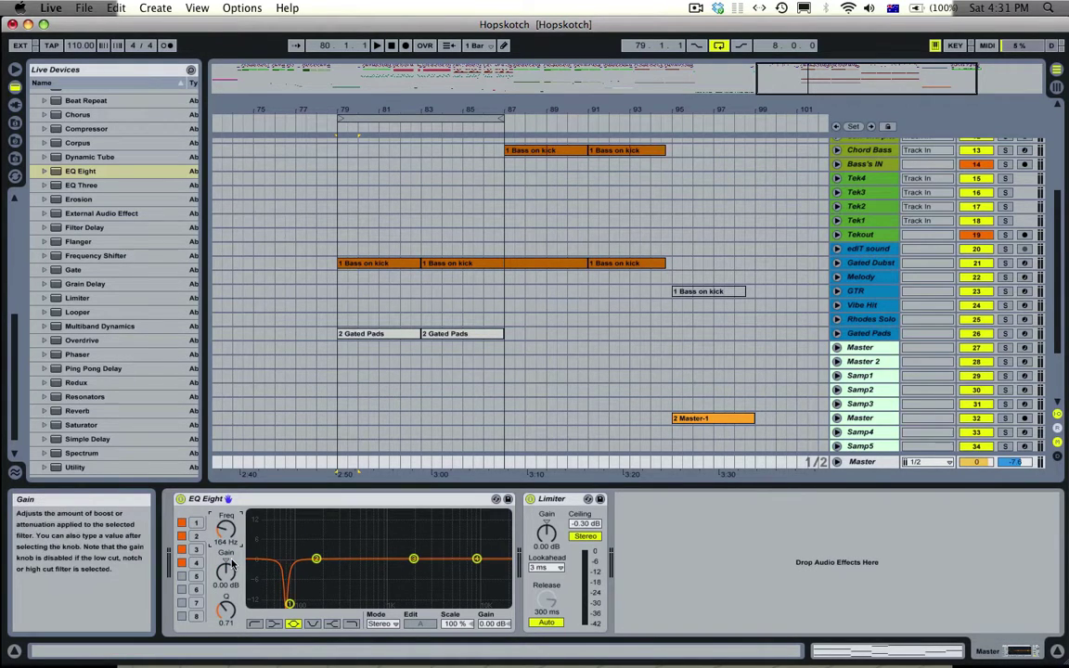
{"action": "left_click_drag", "start_coordinate": [225, 560], "coordinate": [225, 584]}
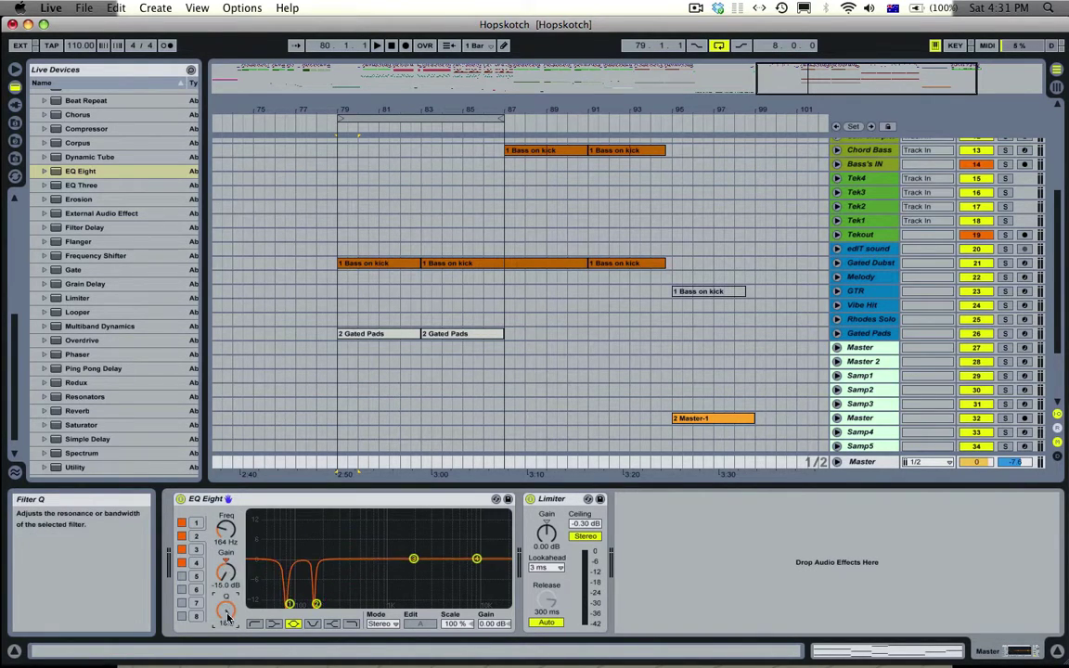
{"action": "left_click", "coordinate": [196, 523]}
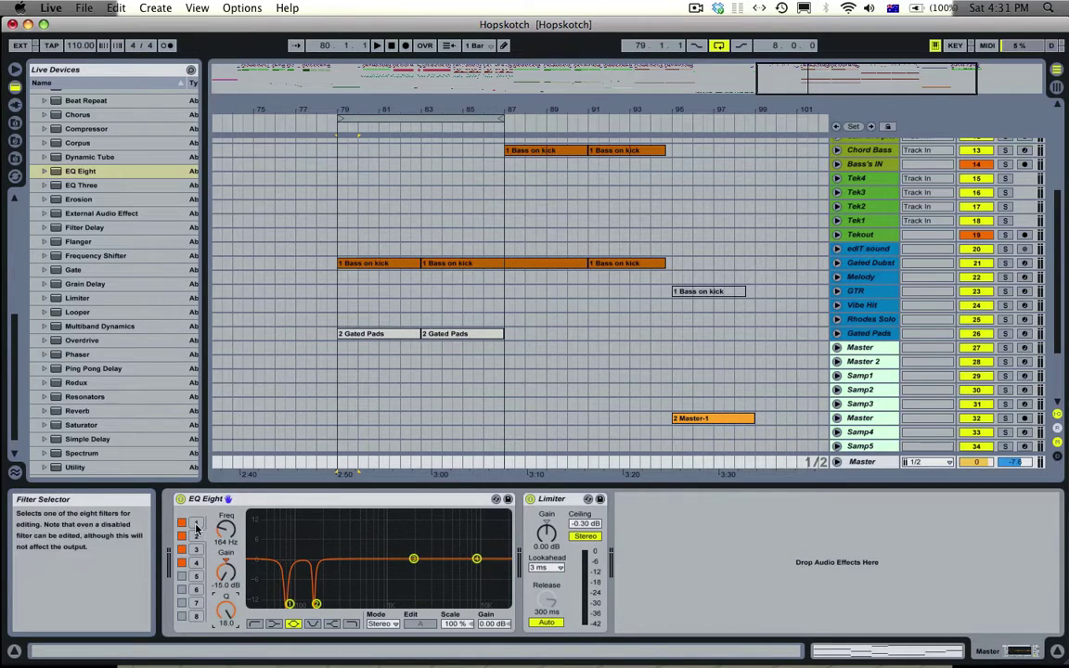
{"action": "left_click_drag", "start_coordinate": [228, 596], "coordinate": [227, 586]}
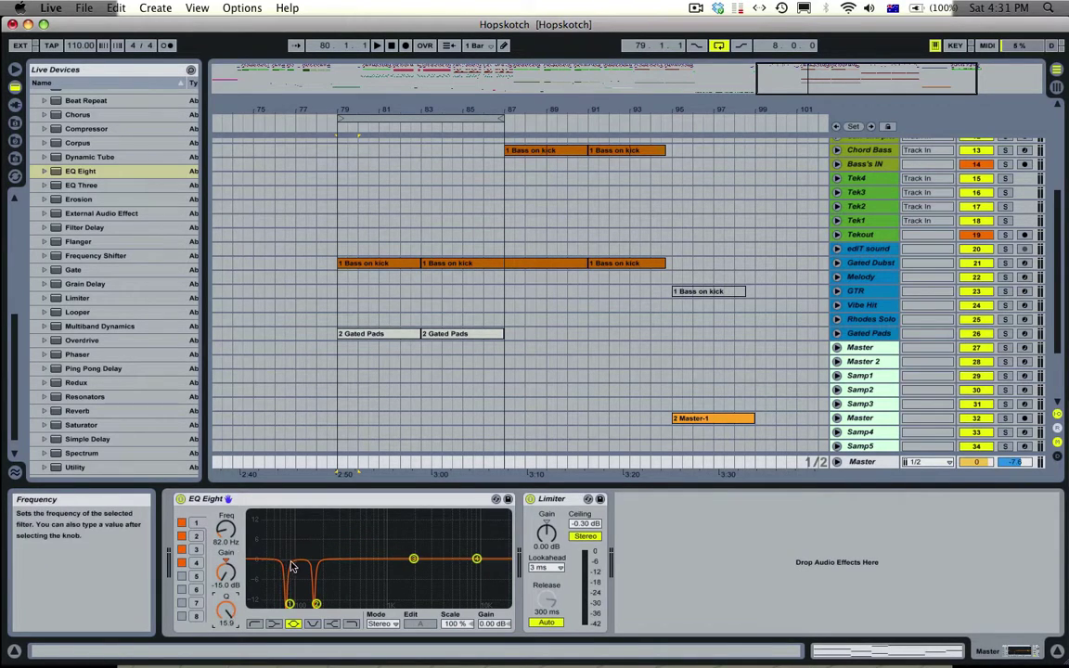
Select EQ Eight's filter 3, switch to Calculator and multiply 164 by 2
{"action": "left_click", "coordinate": [196, 536]}
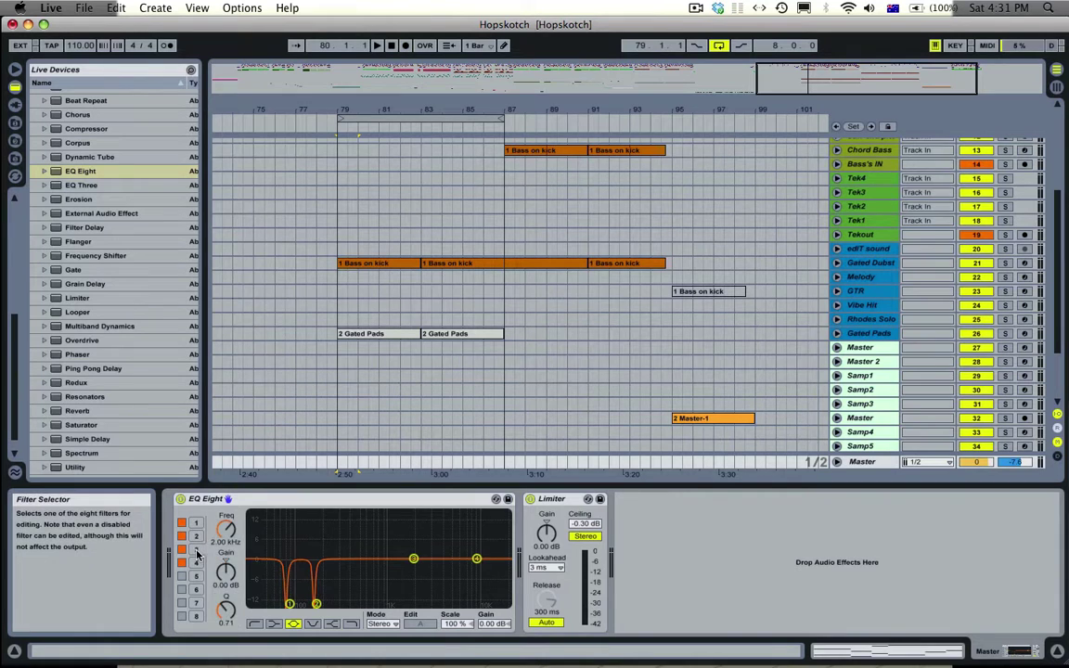
{"action": "left_click", "coordinate": [414, 558]}
{"action": "left_click", "coordinate": [1052, 8]}
{"action": "type", "text": "calc"}
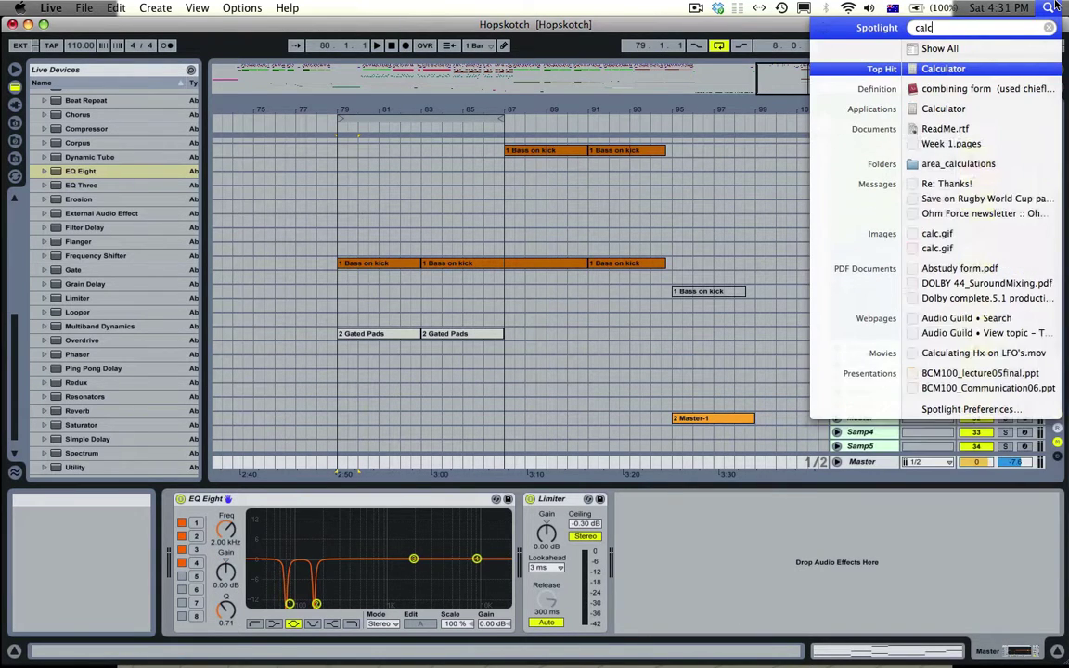
{"action": "key", "text": "Return"}
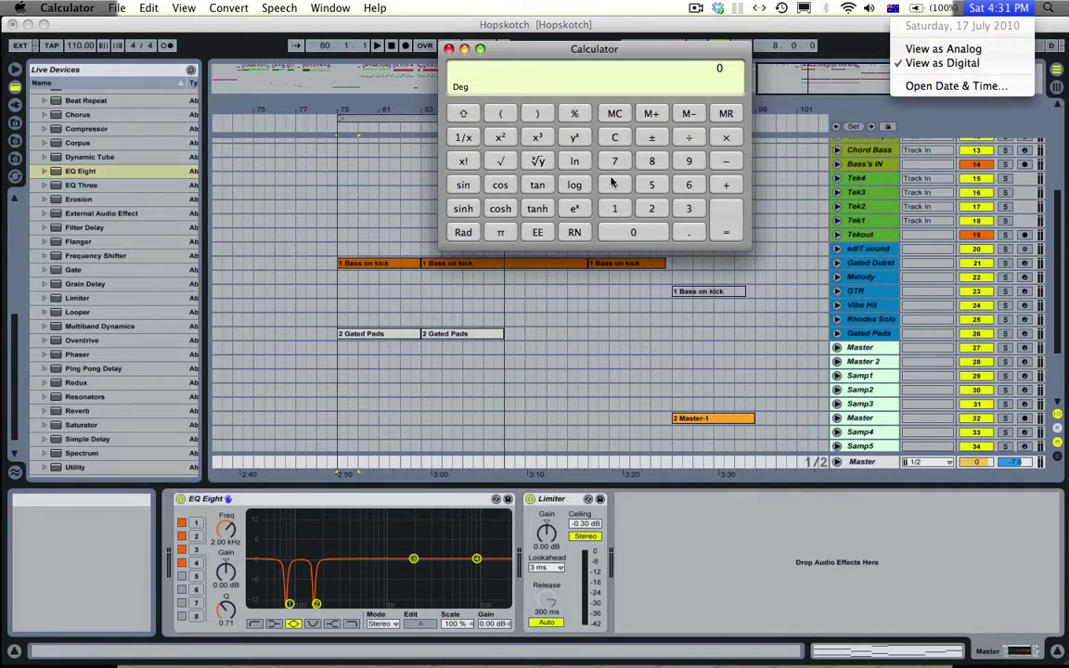
{"action": "key", "text": "Up"}
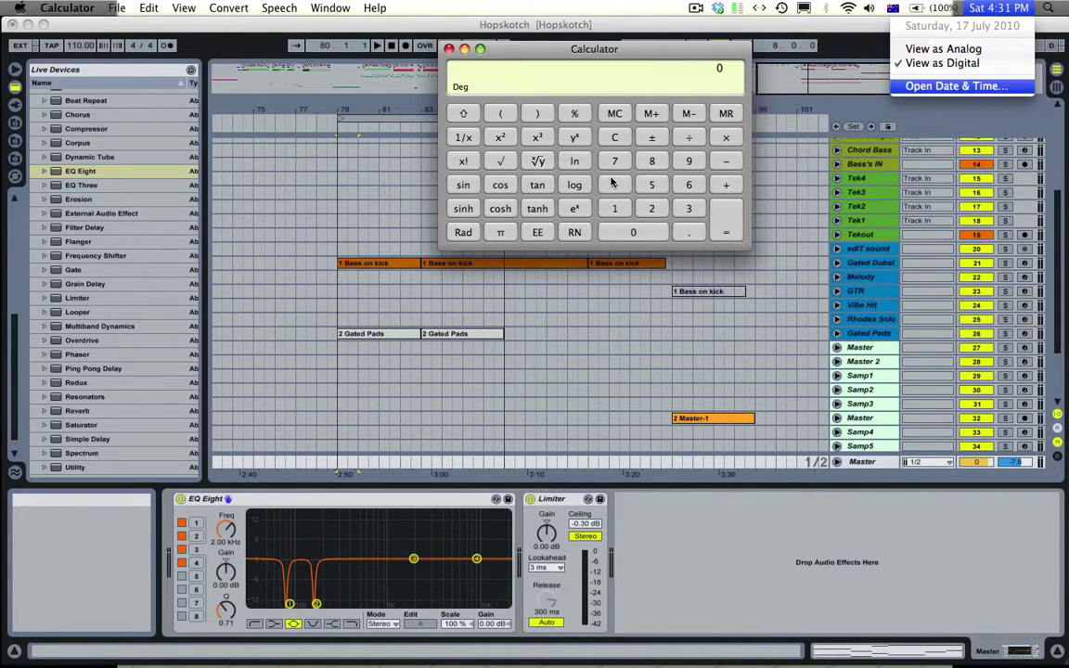
{"action": "left_click", "coordinate": [657, 73]}
{"action": "type", "text": "164"}
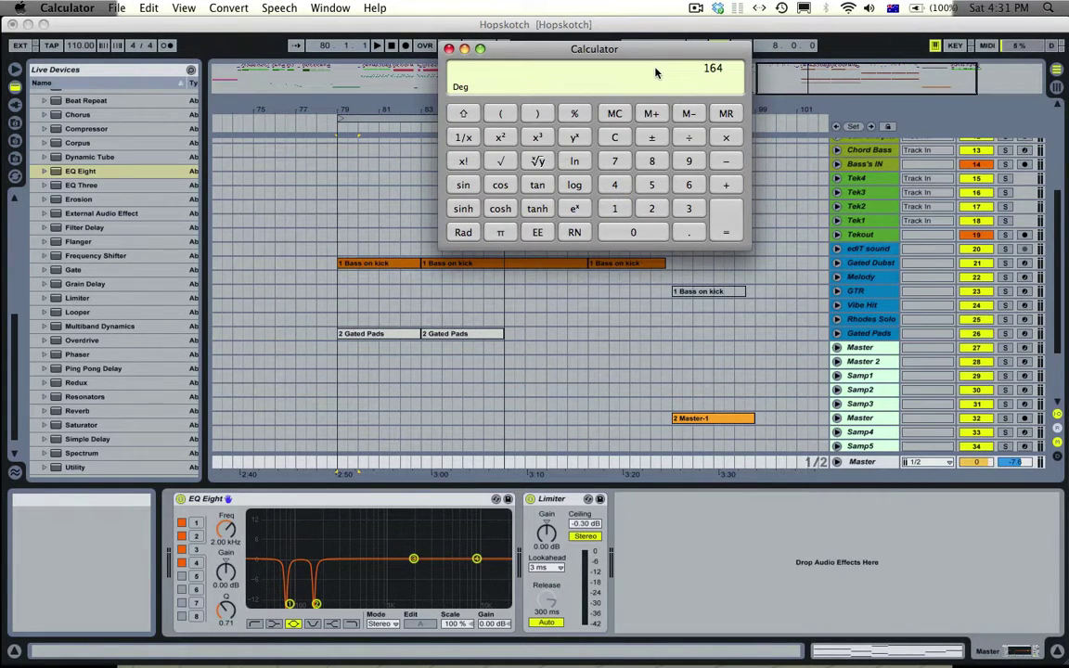
{"action": "left_click", "coordinate": [733, 139]}
{"action": "type", "text": "2"}
{"action": "key", "text": "Return"}
Back in Ableton Live, set EQ Eight filter 3 to 328 Hz with -15.0 dB gain and Q 18.0
{"action": "left_click", "coordinate": [423, 550]}
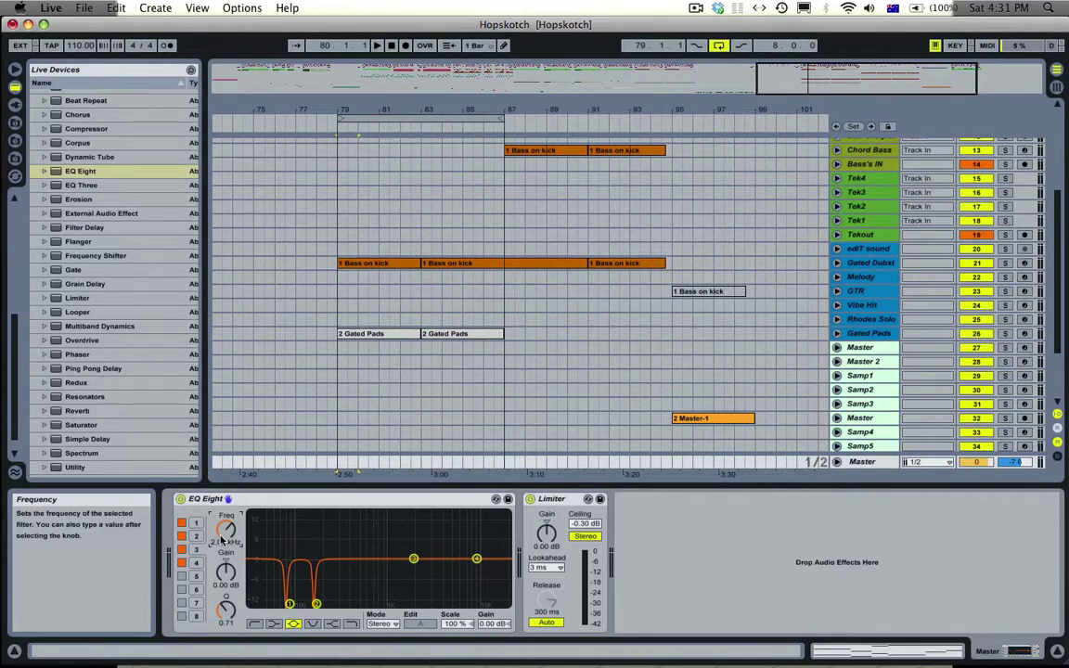
{"action": "type", "text": "328"}
{"action": "key", "text": "Return"}
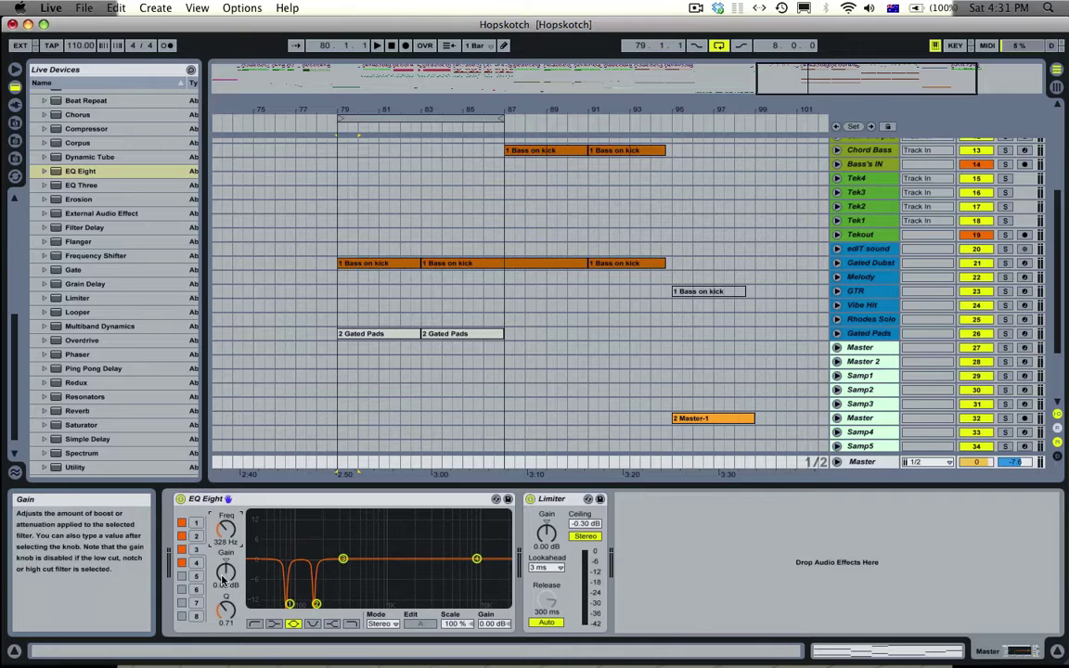
{"action": "mouse_move", "coordinate": [222, 576]}
{"action": "left_mouse_down"}
{"action": "mouse_move", "coordinate": [222, 650]}
{"action": "mouse_move", "coordinate": [224, 561]}
{"action": "left_mouse_up"}
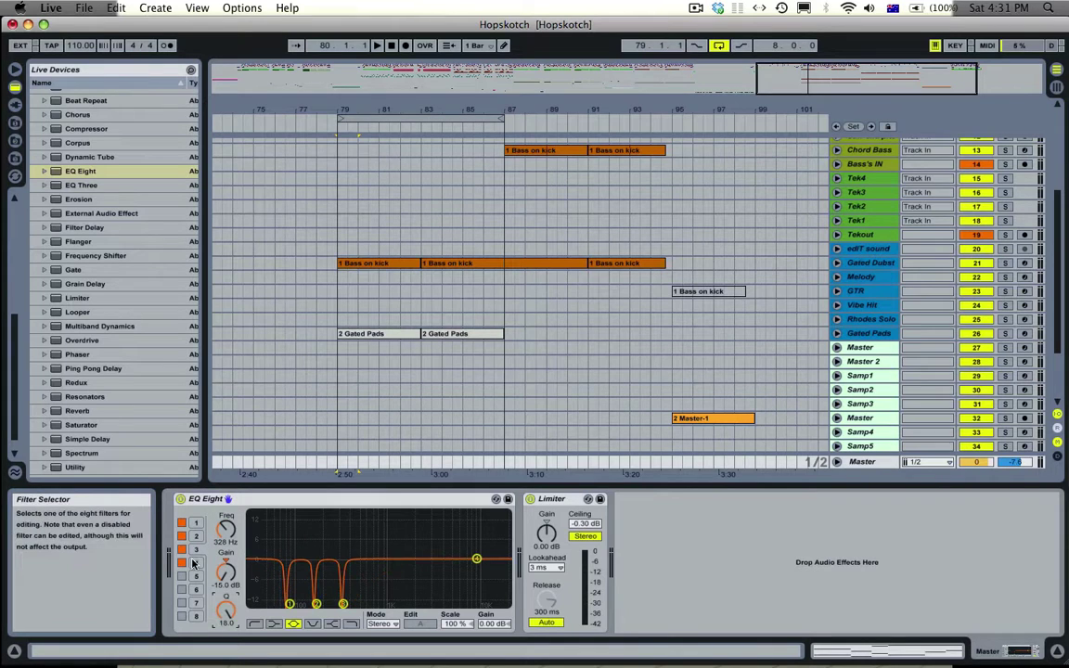
Select EQ Eight's filter 4, switch to Calculator and multiply 328 by 2
{"action": "left_click", "coordinate": [196, 563]}
{"action": "key", "text": "F9"}
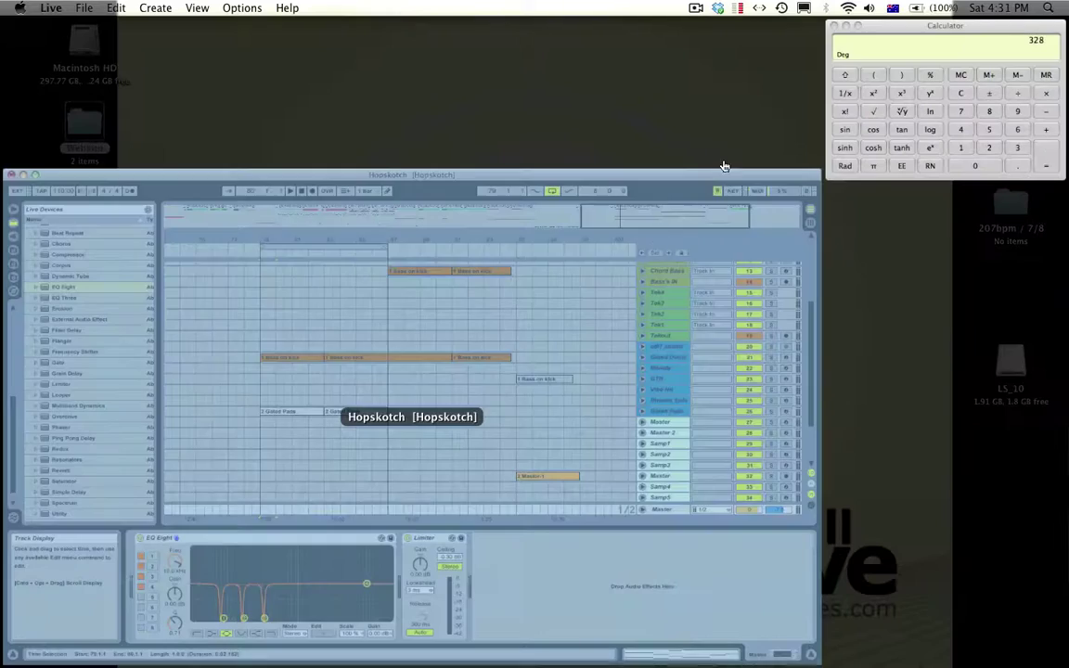
{"action": "left_click", "coordinate": [849, 97]}
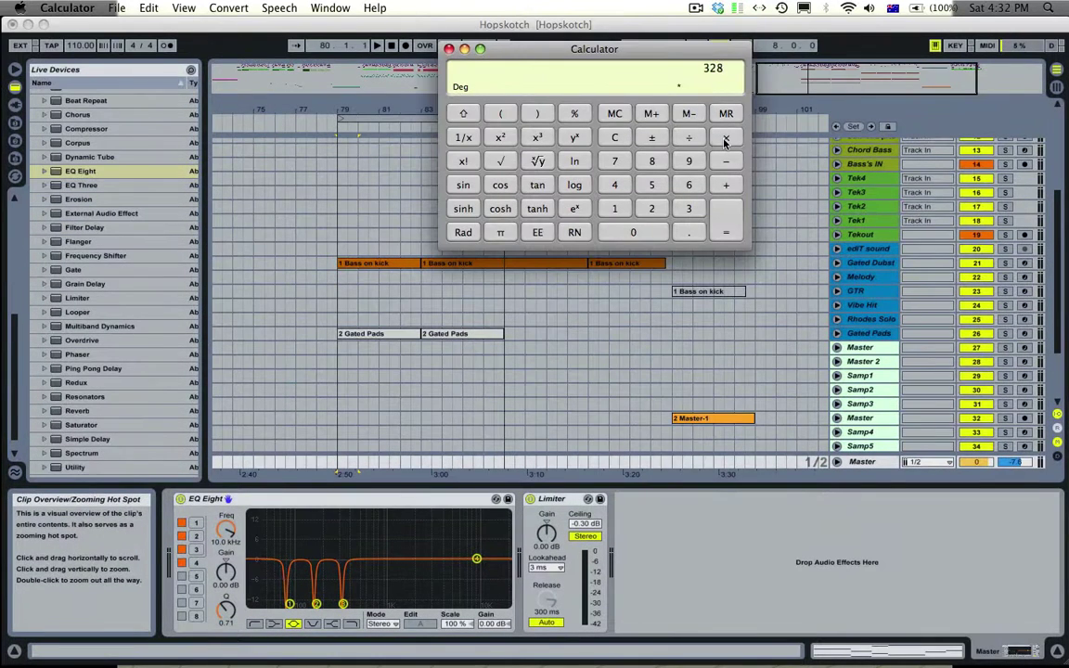
{"action": "type", "text": "2"}
{"action": "key", "text": "Return"}
Back in Ableton Live, set EQ Eight filter 4 to 656 Hz with -15.0 dB gain and Q 18.0
{"action": "left_click", "coordinate": [225, 533]}
{"action": "type", "text": "656"}
{"action": "key", "text": "Return"}
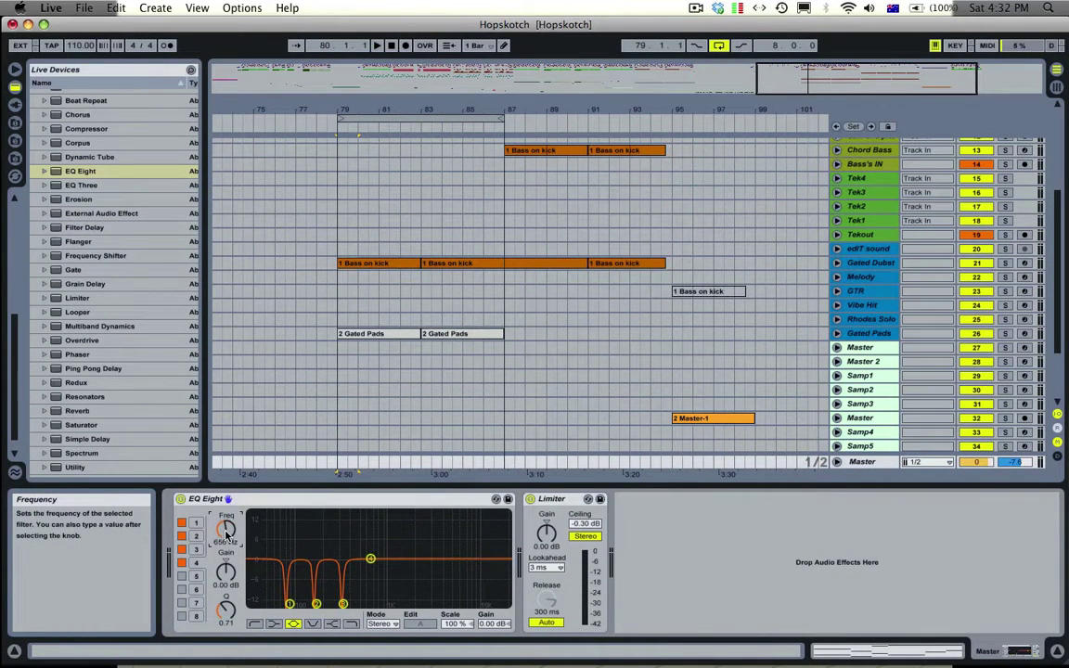
{"action": "mouse_move", "coordinate": [225, 571]}
{"action": "left_mouse_down"}
{"action": "mouse_move", "coordinate": [230, 584]}
{"action": "mouse_move", "coordinate": [229, 561]}
{"action": "left_mouse_up"}
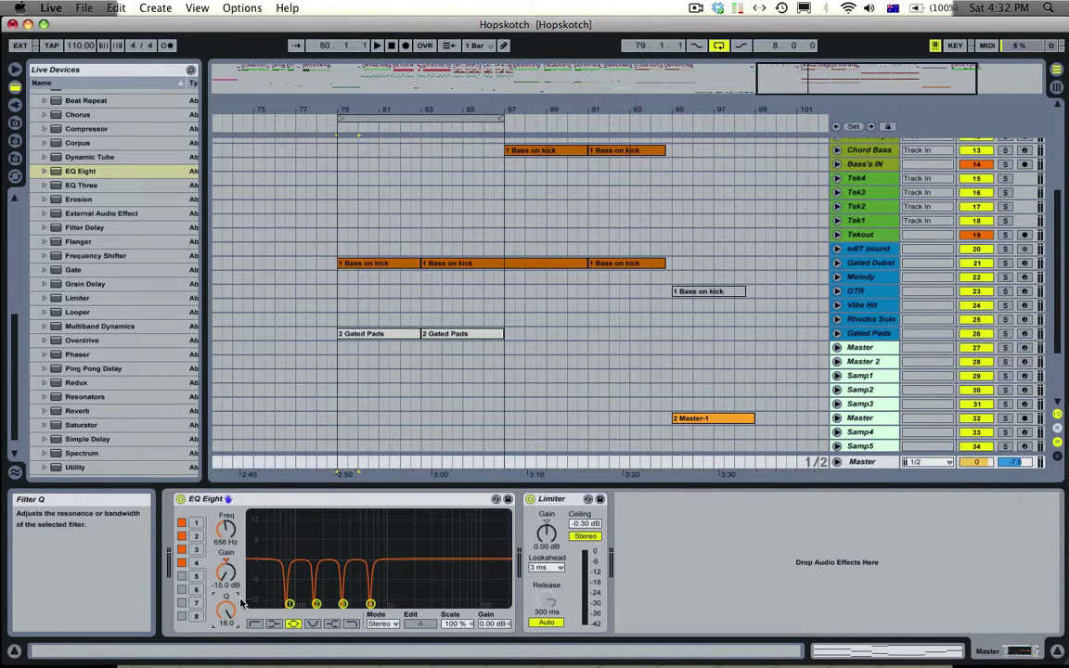
Turn on EQ Eight's filters 5, 6, 7 and 8
{"action": "left_click", "coordinate": [182, 576]}
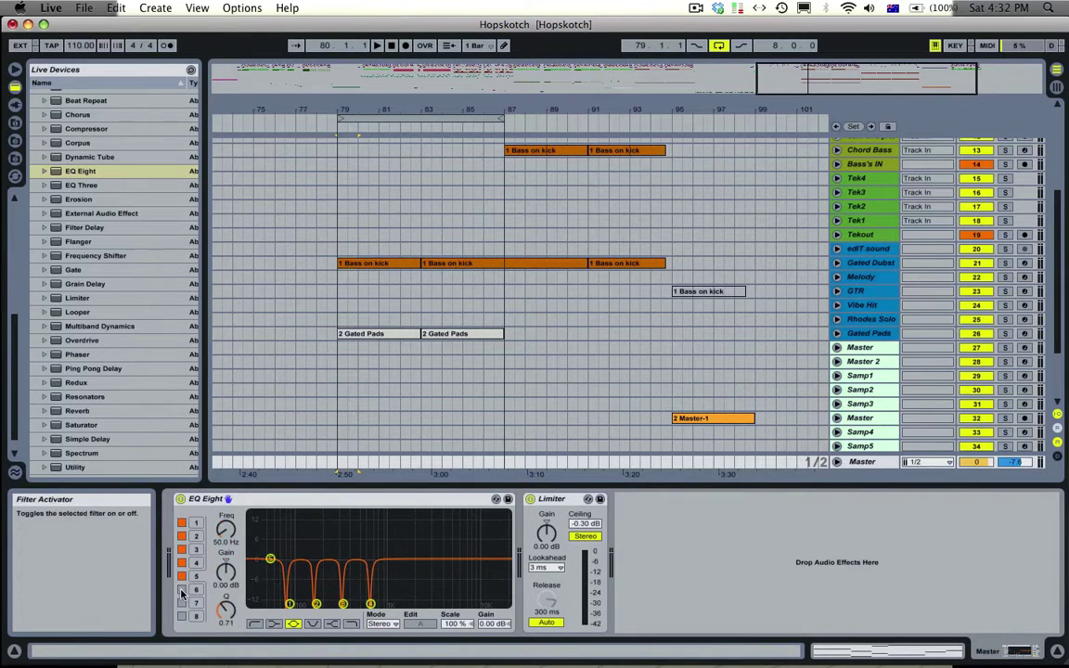
{"action": "left_click", "coordinate": [182, 590]}
{"action": "left_click", "coordinate": [182, 603]}
{"action": "left_click", "coordinate": [182, 616]}
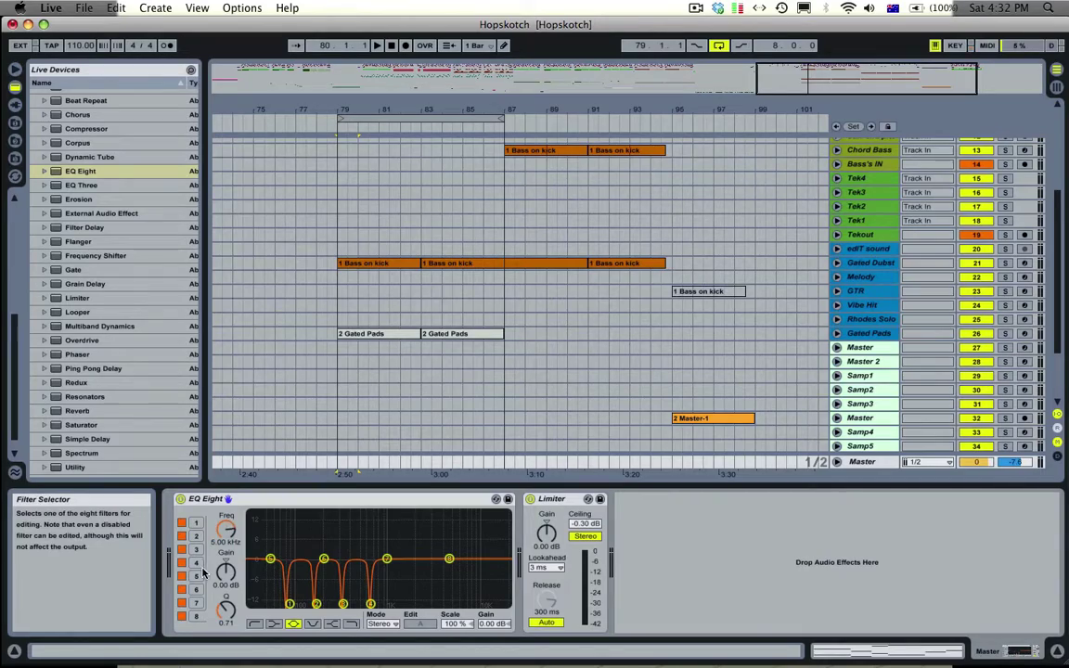
Switch to Calculator and multiply 656 by 2
{"action": "key", "text": "F9"}
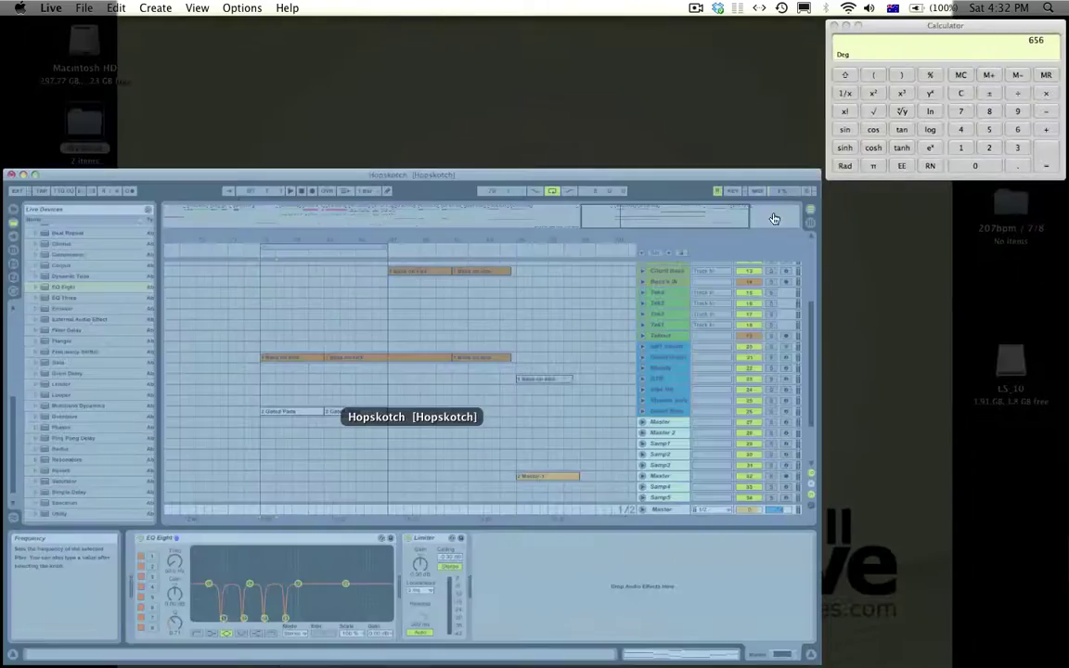
{"action": "left_click", "coordinate": [824, 165]}
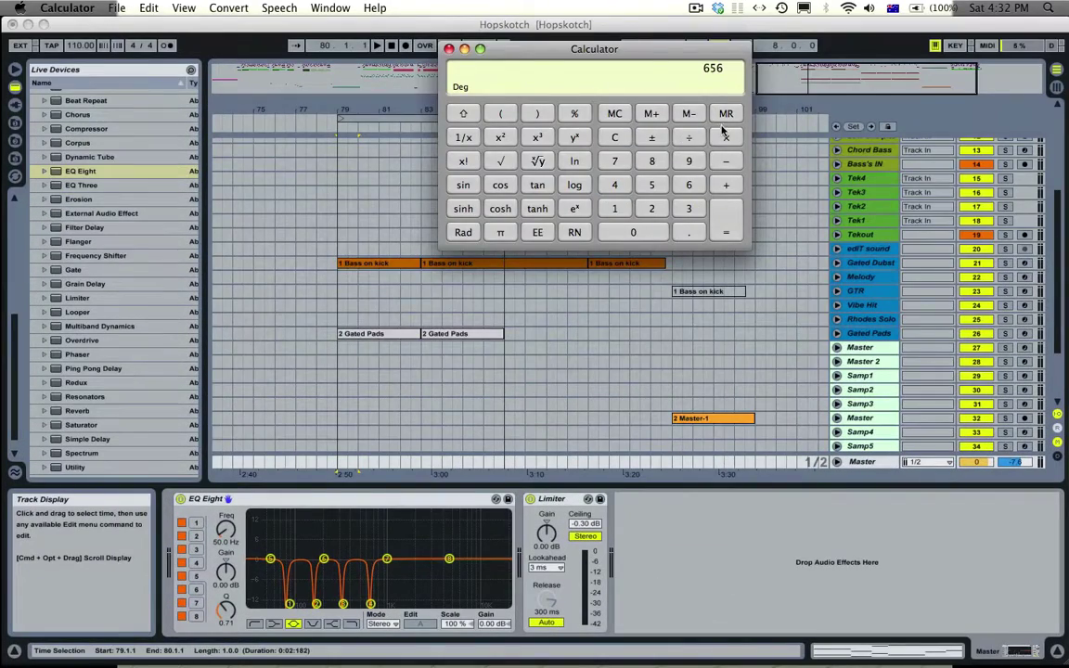
{"action": "key", "text": "2"}
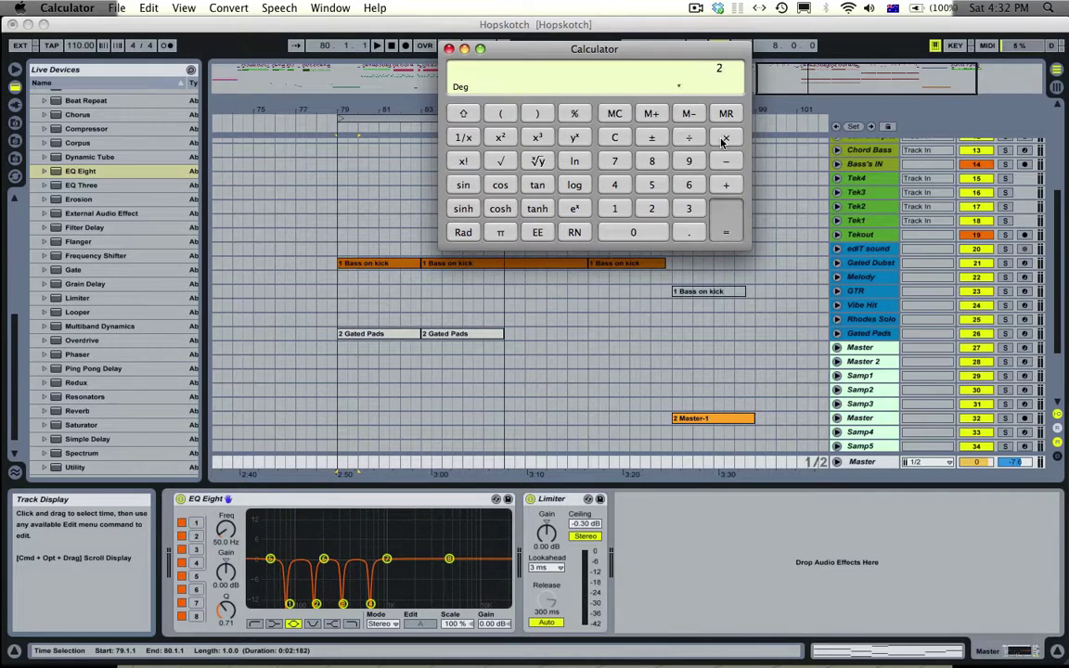
{"action": "key", "text": "Return"}
Back in Ableton Live, set EQ Eight filter 5 to 1312 Hz with -15.0 dB gain and Q 18.0
{"action": "left_click", "coordinate": [223, 533]}
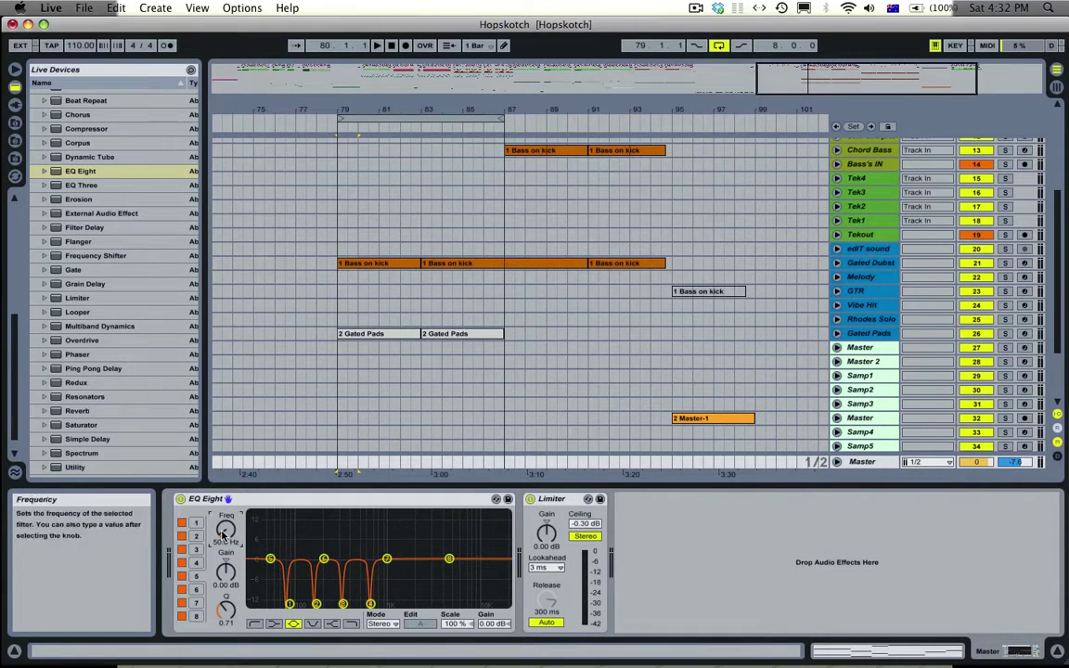
{"action": "type", "text": "1312"}
{"action": "key", "text": "Return"}
{"action": "left_click_drag", "start_coordinate": [226, 577], "coordinate": [227, 614]}
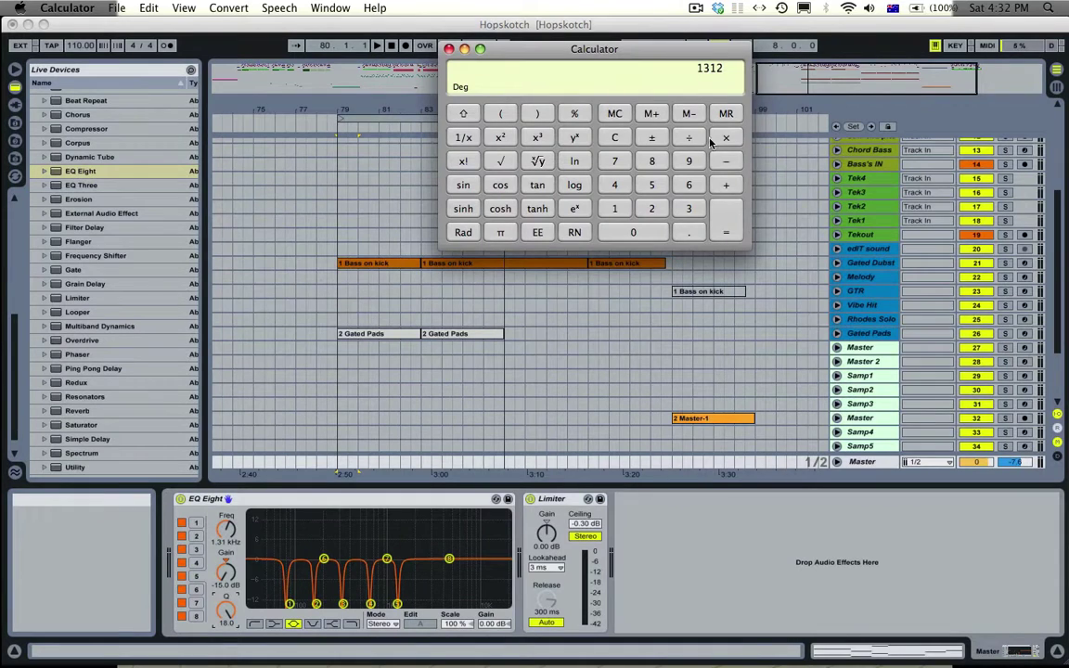
Multiply 1312 by 2 in Calculator, and in Ableton Live set EQ Eight filter 6 to 2624 Hz with -15.0 dB gain and Q 18.0
{"action": "type", "text": "2"}
{"action": "key", "text": "Return"}
{"action": "left_click", "coordinate": [195, 586]}
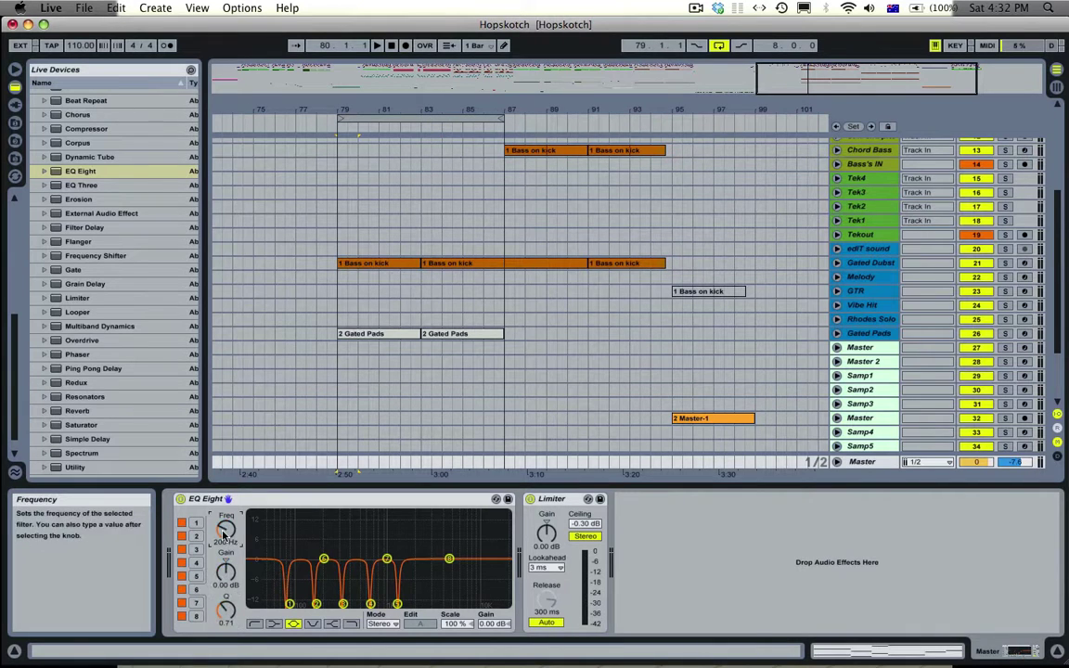
{"action": "type", "text": "2624"}
{"action": "key", "text": "Return"}
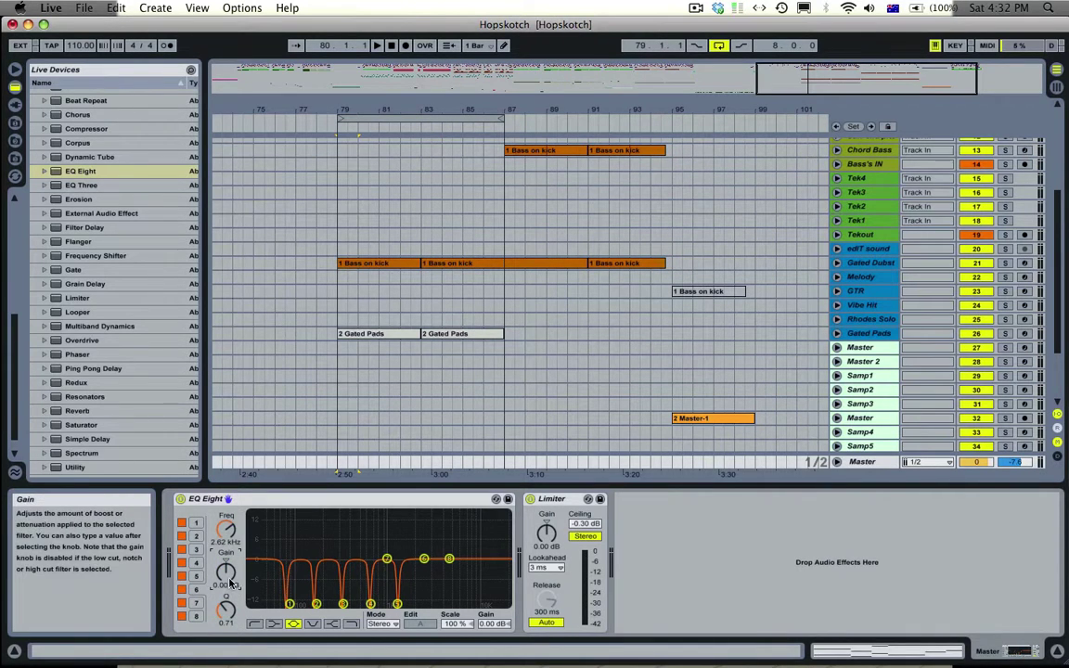
{"action": "left_click_drag", "start_coordinate": [229, 582], "coordinate": [230, 614]}
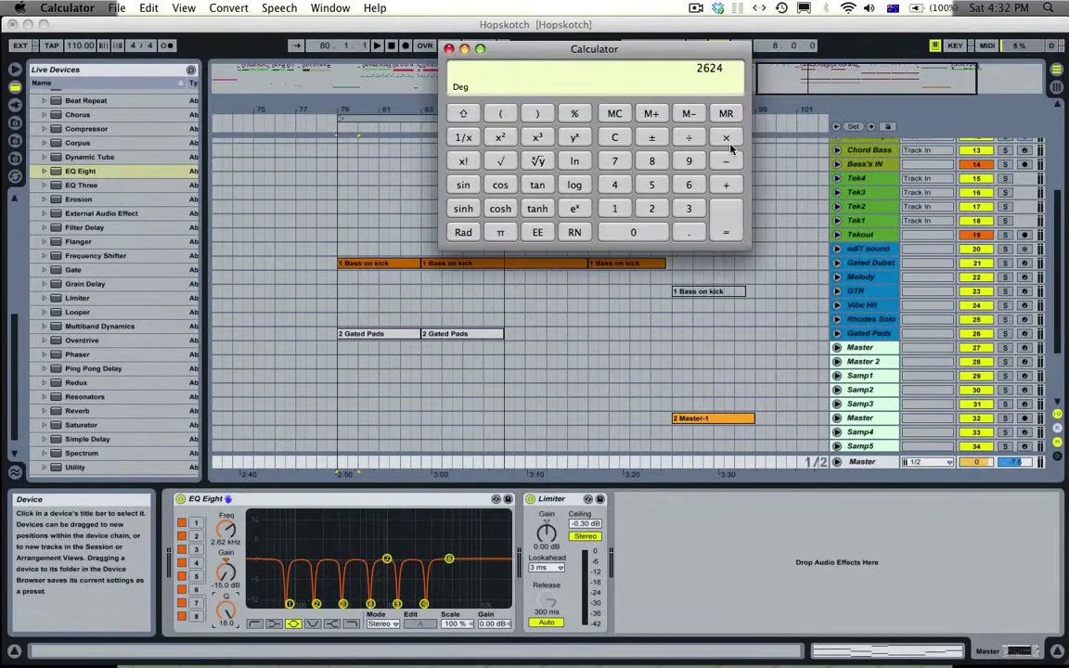
Multiply 2624 by 2 in Calculator
{"action": "left_click", "coordinate": [728, 142]}
{"action": "type", "text": "2"}
{"action": "key", "text": "Return"}
Back in Ableton Live, set EQ Eight filter 7 to 5248 Hz with -15.0 dB gain and Q 18.0
{"action": "left_click", "coordinate": [386, 549]}
{"action": "left_click", "coordinate": [387, 559]}
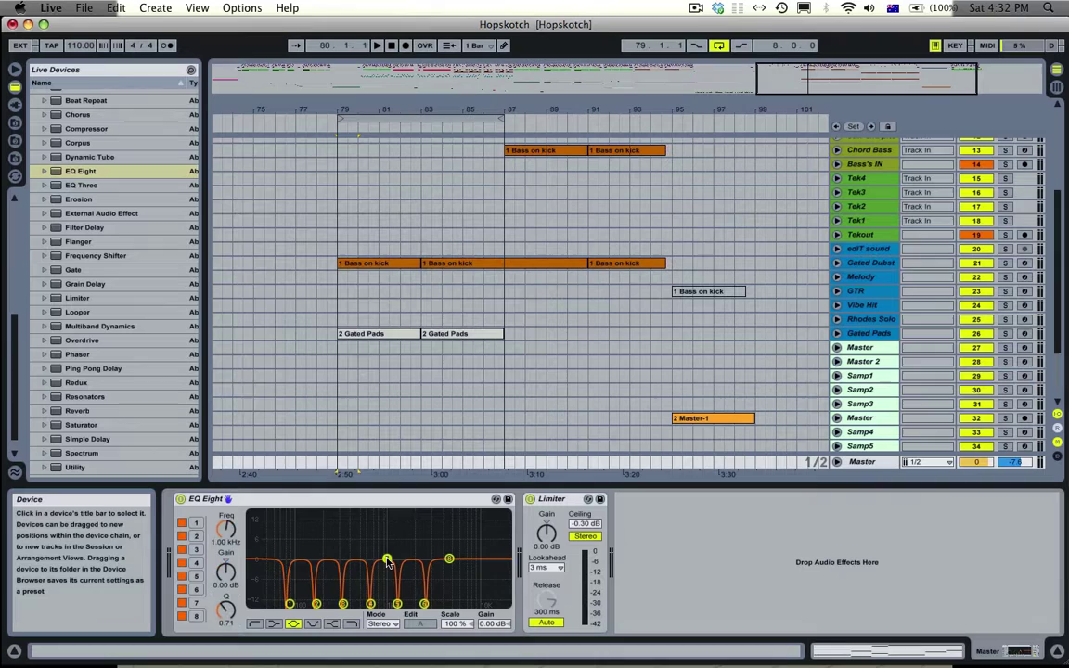
{"action": "left_click", "coordinate": [231, 532]}
{"action": "left_click", "coordinate": [230, 532]}
{"action": "type", "text": "5"}
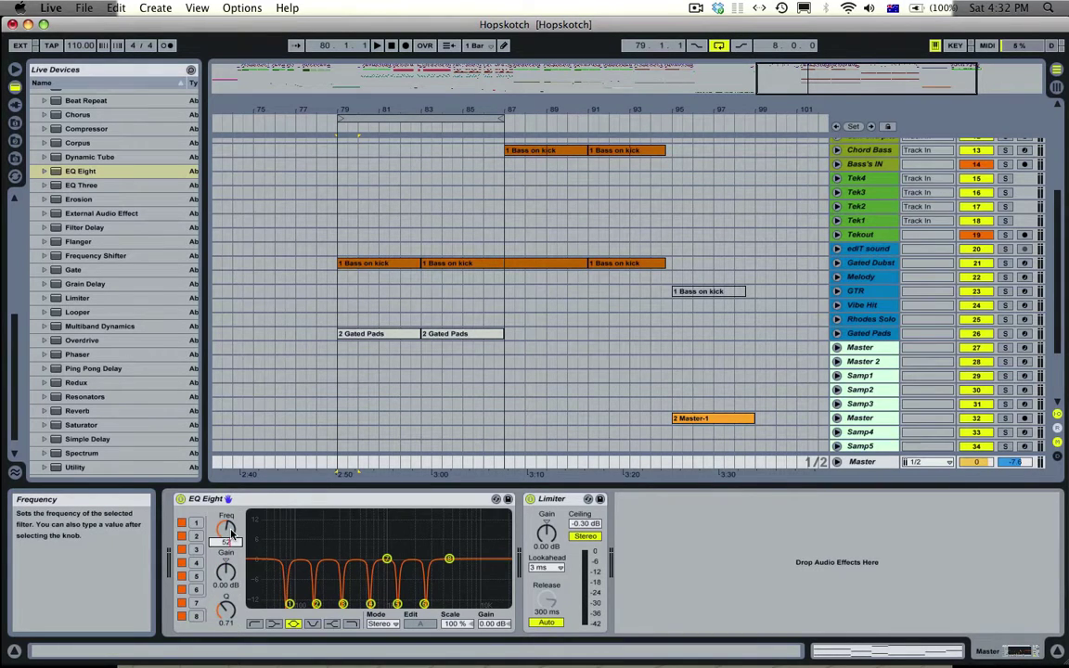
{"action": "type", "text": "240"}
{"action": "key", "text": "Return"}
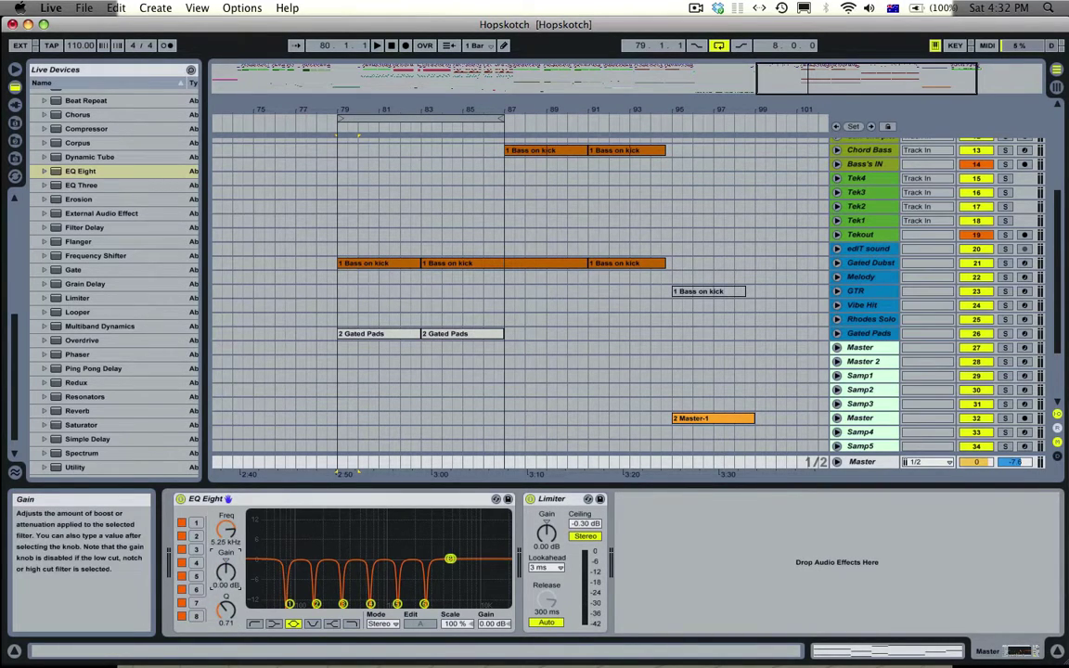
{"action": "left_click_drag", "start_coordinate": [225, 571], "coordinate": [226, 543]}
Switch to Calculator and multiply 5248 by 2
{"action": "key", "text": "F9"}
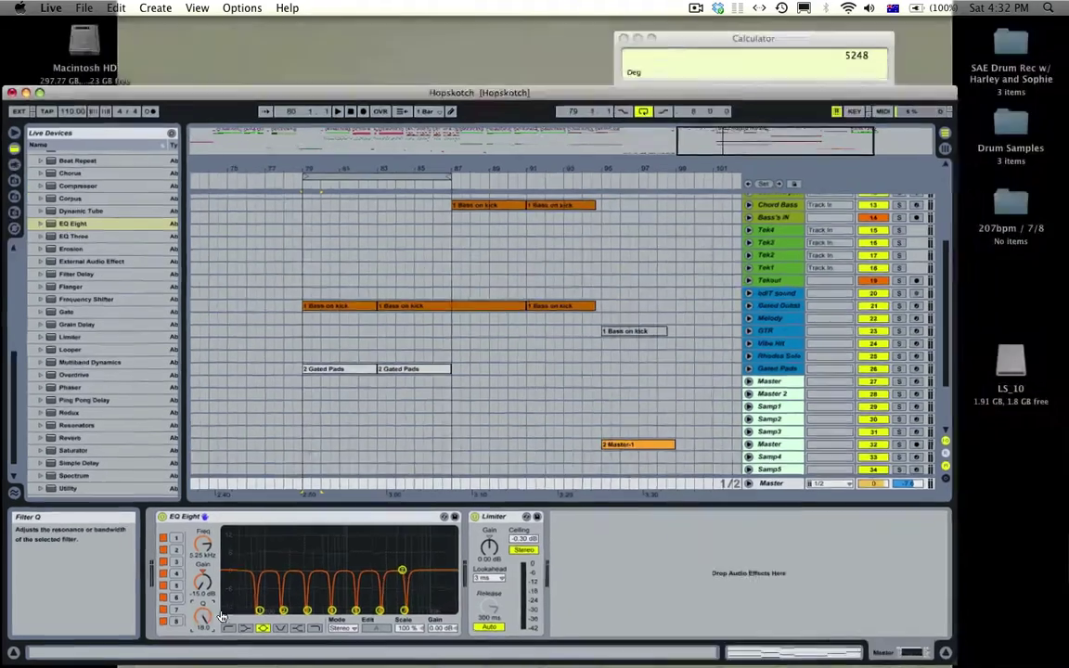
{"action": "left_click", "coordinate": [1038, 166]}
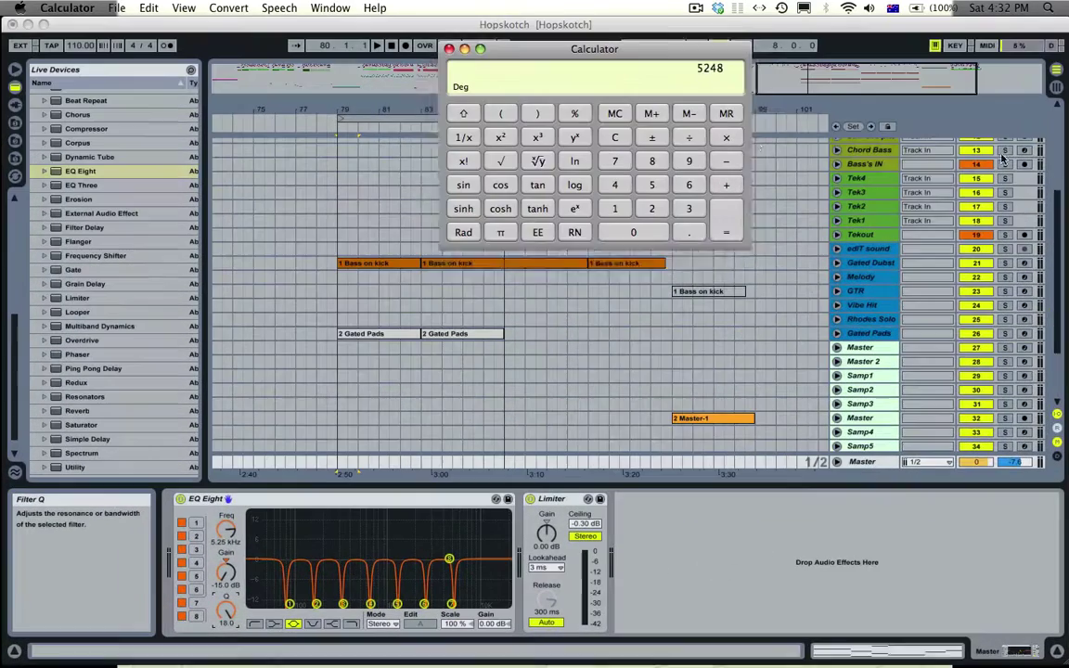
{"action": "left_click", "coordinate": [728, 138]}
{"action": "type", "text": "2"}
{"action": "key", "text": "Return"}
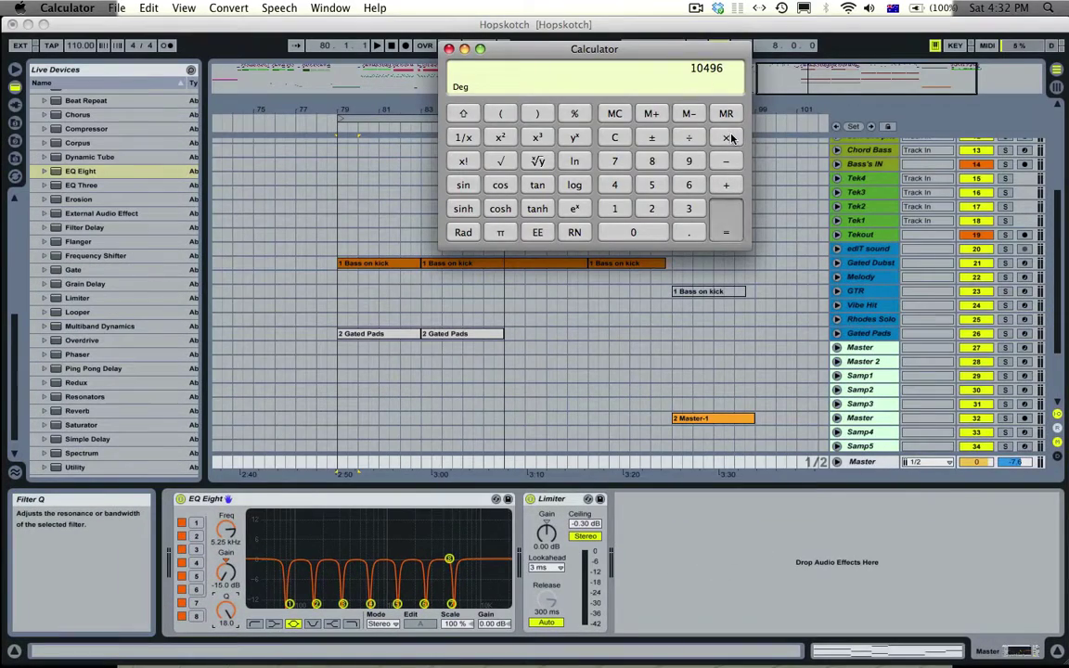
{"action": "left_click", "coordinate": [225, 530]}
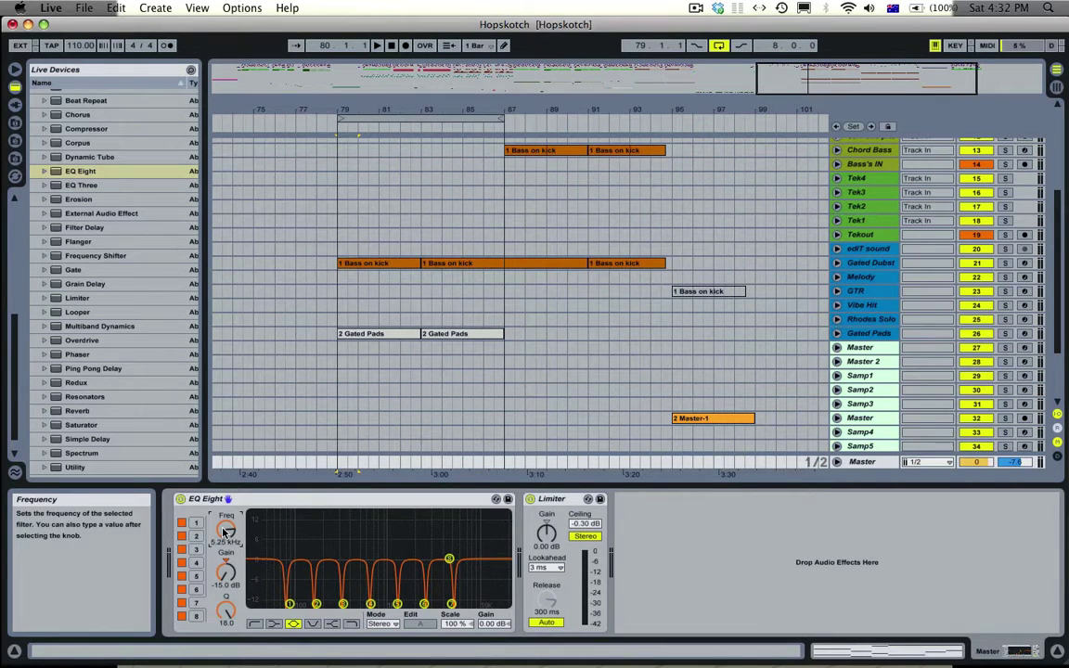
{"action": "type", "text": "1"}
{"action": "type", "text": "0496"}
{"action": "key", "text": "Return"}
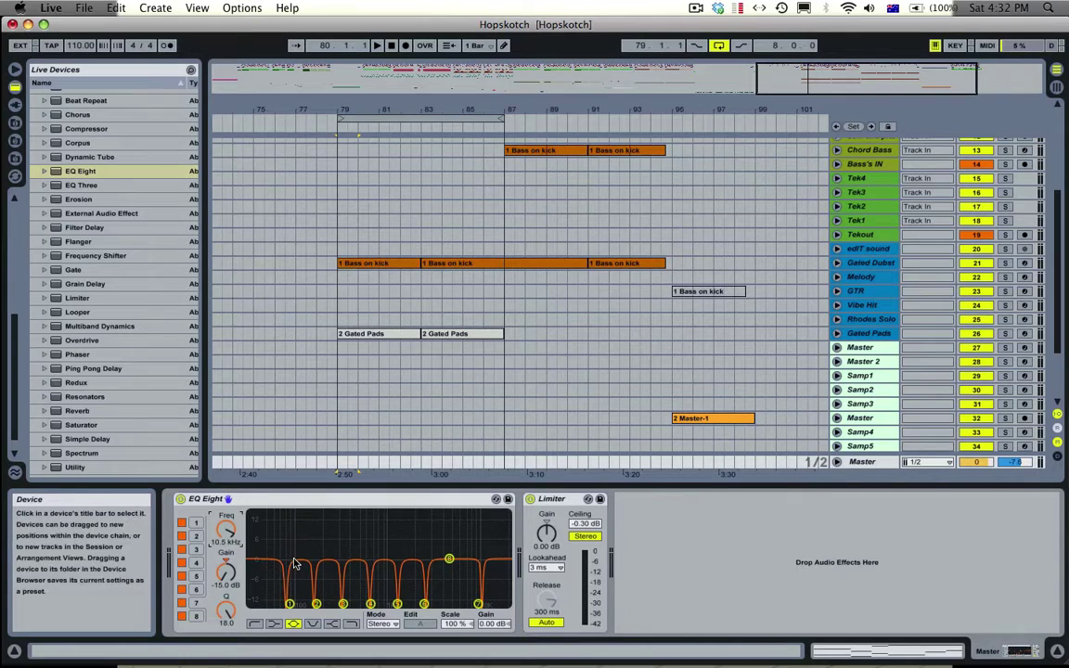
{"action": "key", "text": "super+z"}
Select EQ Eight's filter 8 in Ableton Live and set it to 10496 Hz with -15.0 dB gain and Q about 11.9
{"action": "left_click", "coordinate": [195, 616]}
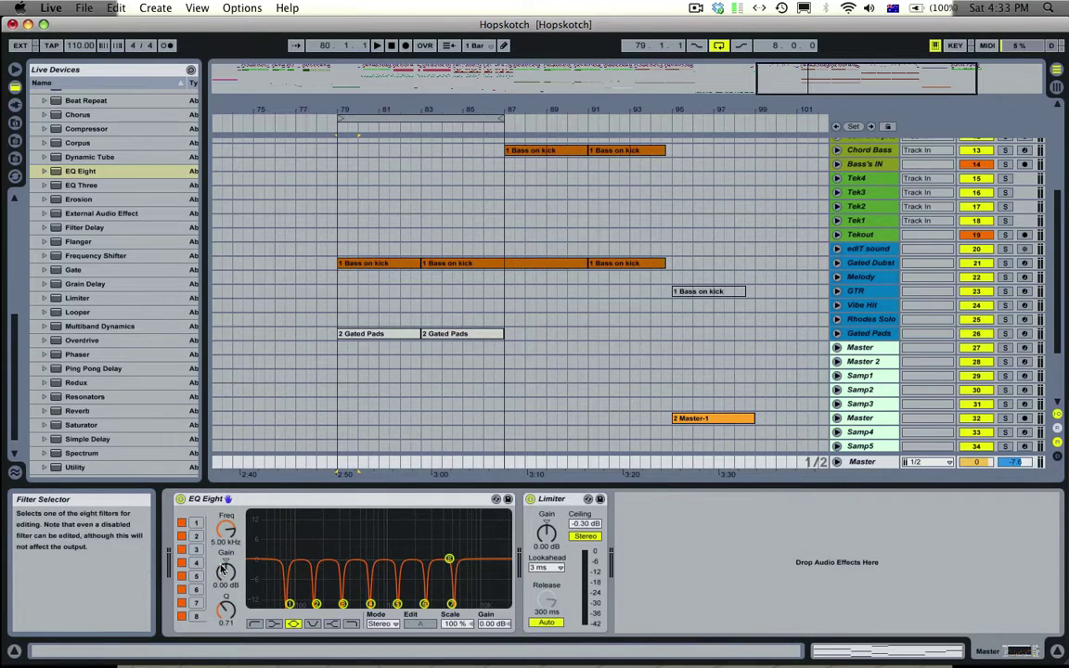
{"action": "type", "text": "10"}
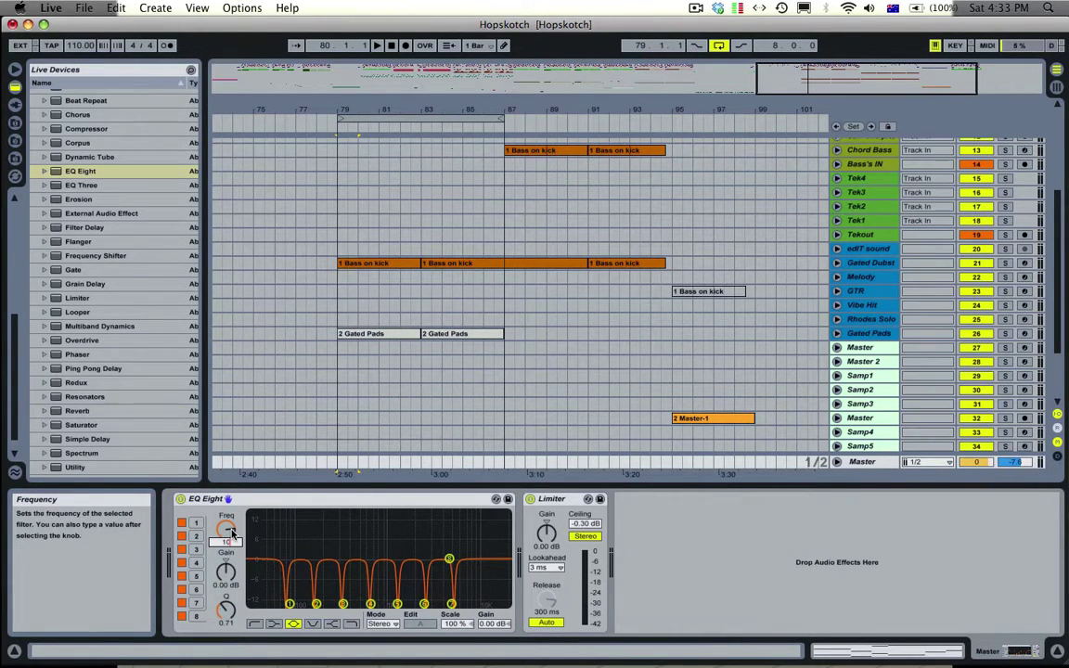
{"action": "type", "text": "496"}
{"action": "key", "text": "Return"}
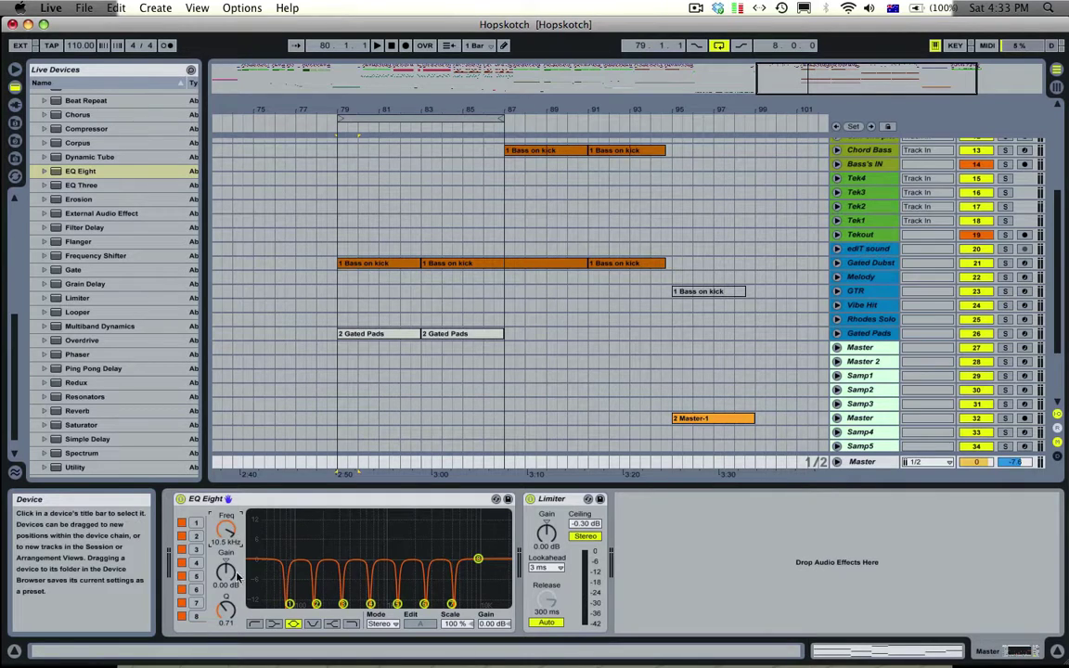
{"action": "mouse_move", "coordinate": [228, 569]}
{"action": "left_mouse_down"}
{"action": "mouse_move", "coordinate": [225, 583]}
{"action": "mouse_move", "coordinate": [226, 557]}
{"action": "left_mouse_up"}
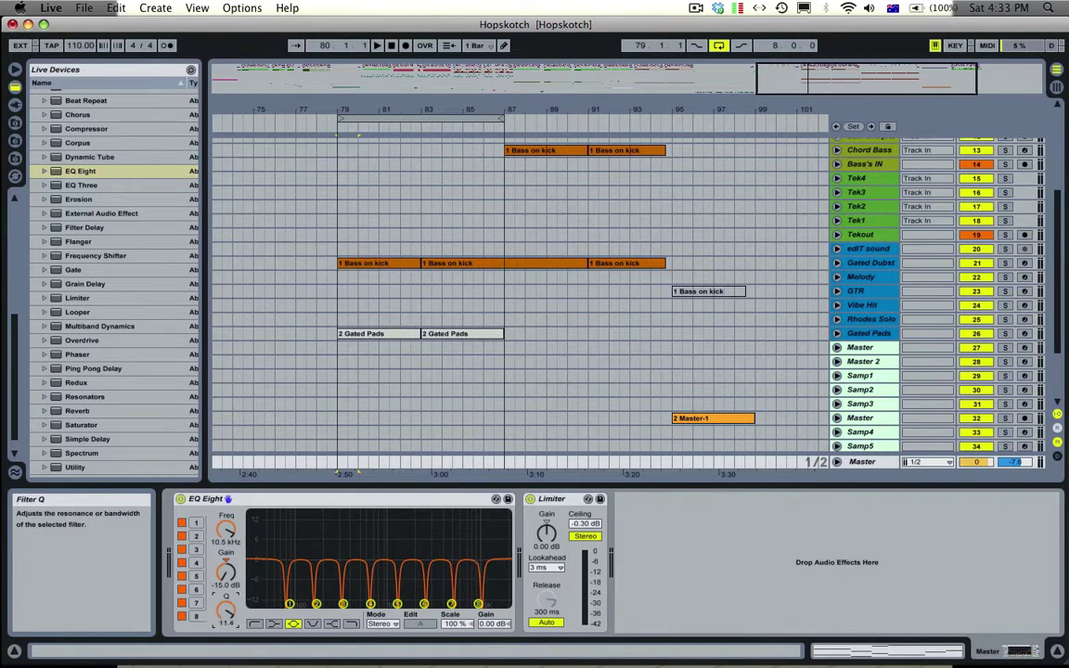
Group EQ Eight into an Audio Effect Rack, then hide the rack's chain list and show its macro controls
{"action": "left_click", "coordinate": [258, 500]}
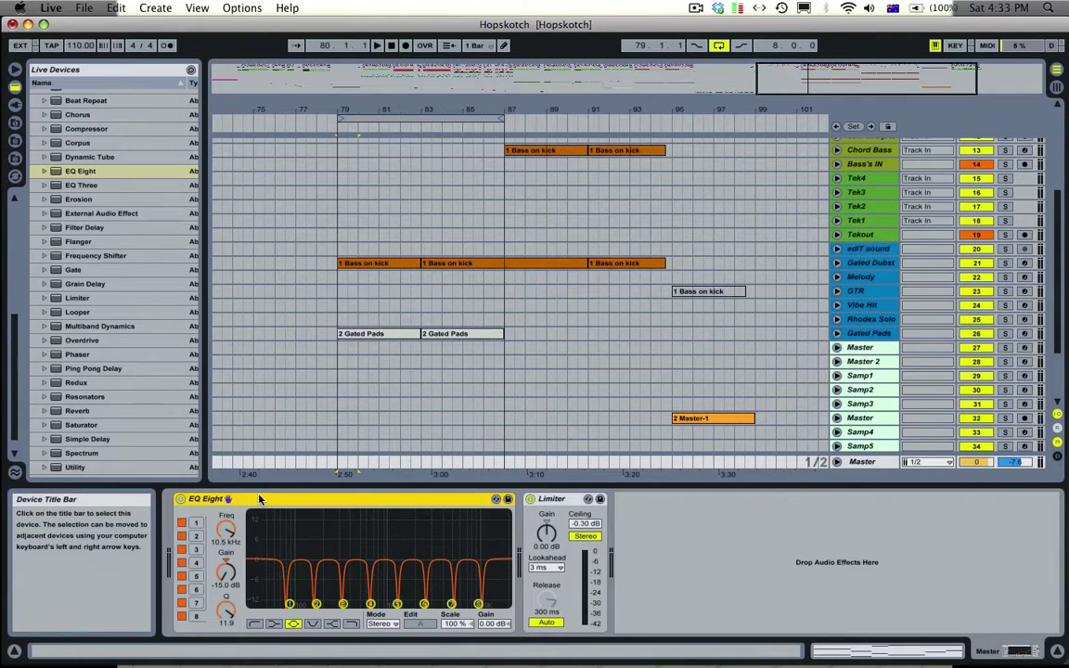
{"action": "key", "text": "super+c"}
{"action": "key", "text": "super+g"}
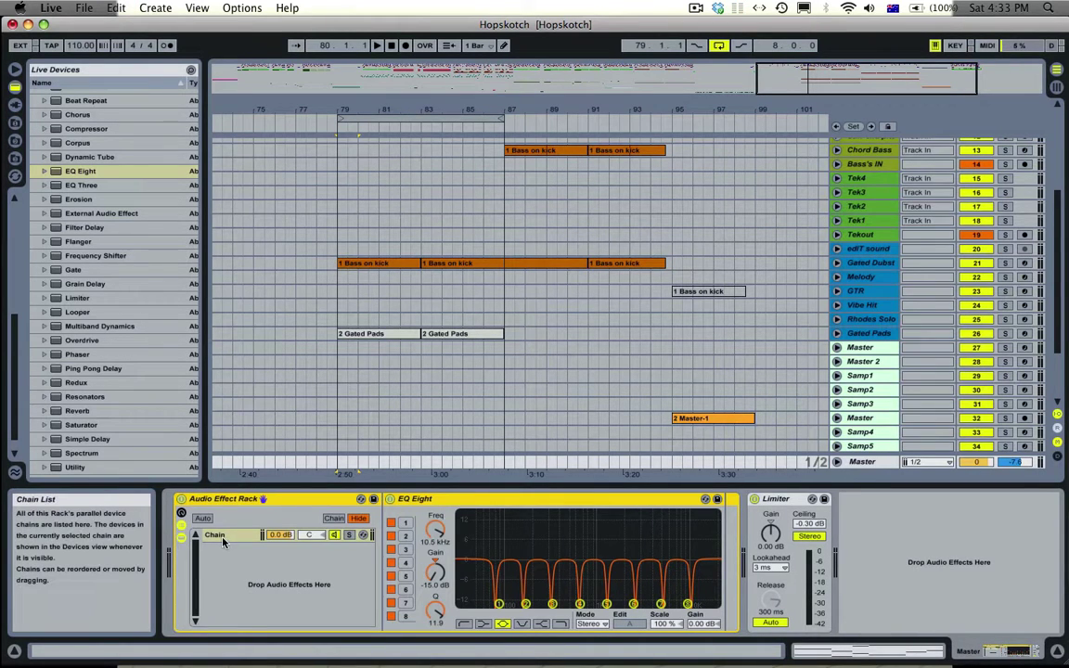
{"action": "left_click", "coordinate": [181, 526]}
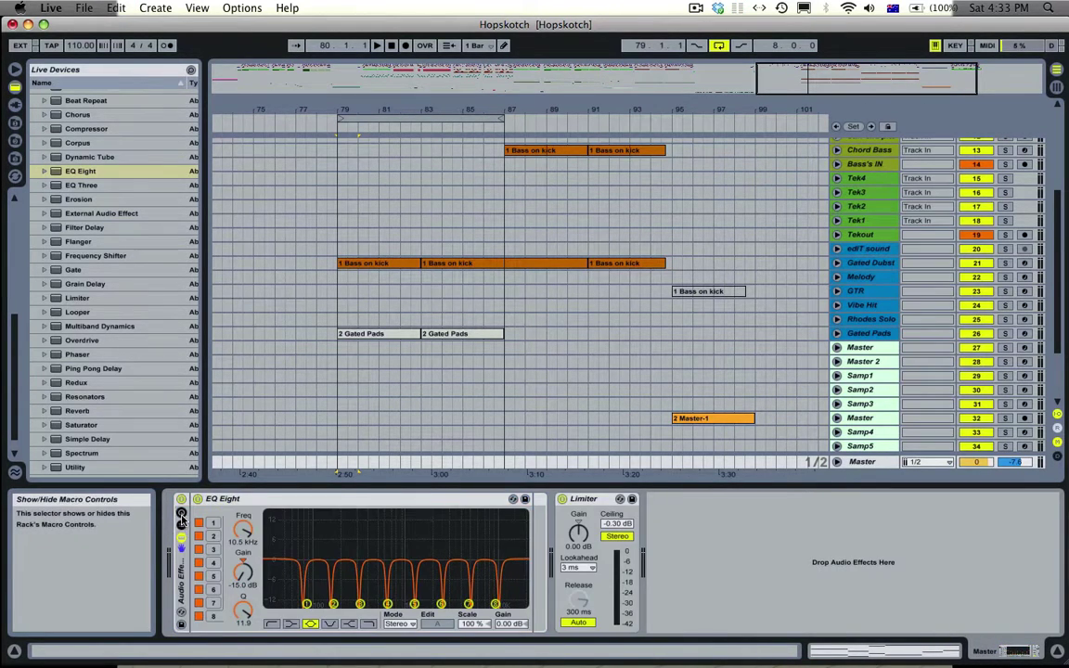
{"action": "left_click", "coordinate": [181, 511]}
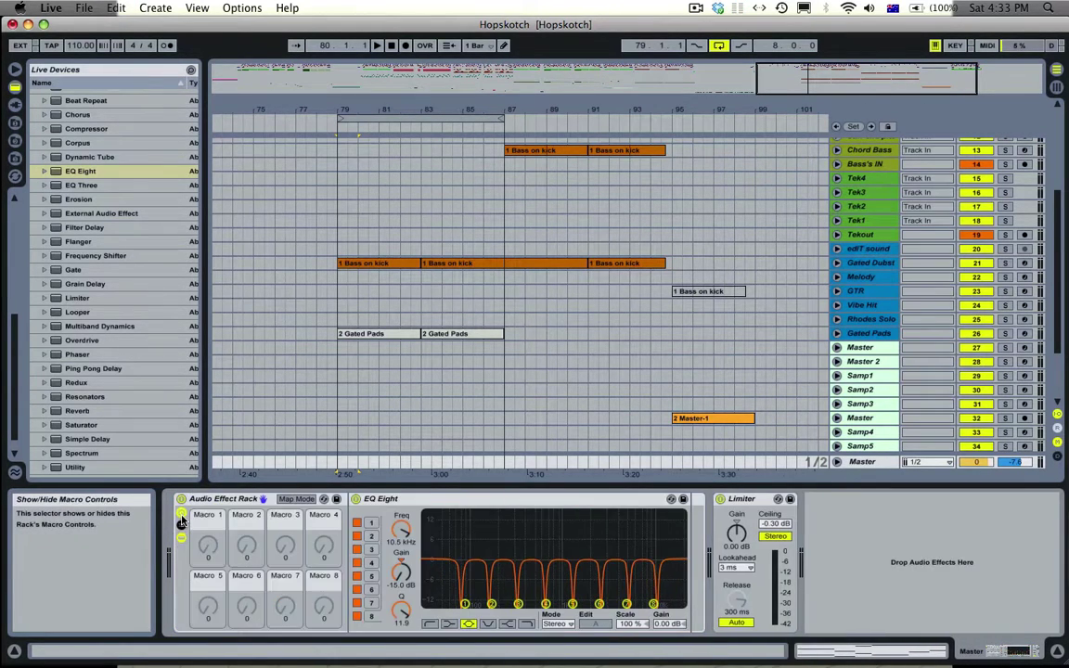
Enable macro mapping with EQ Eight's filter 1 selected, and try assigning its frequency to Macro 1, undoing the assignment
{"action": "left_click", "coordinate": [372, 523]}
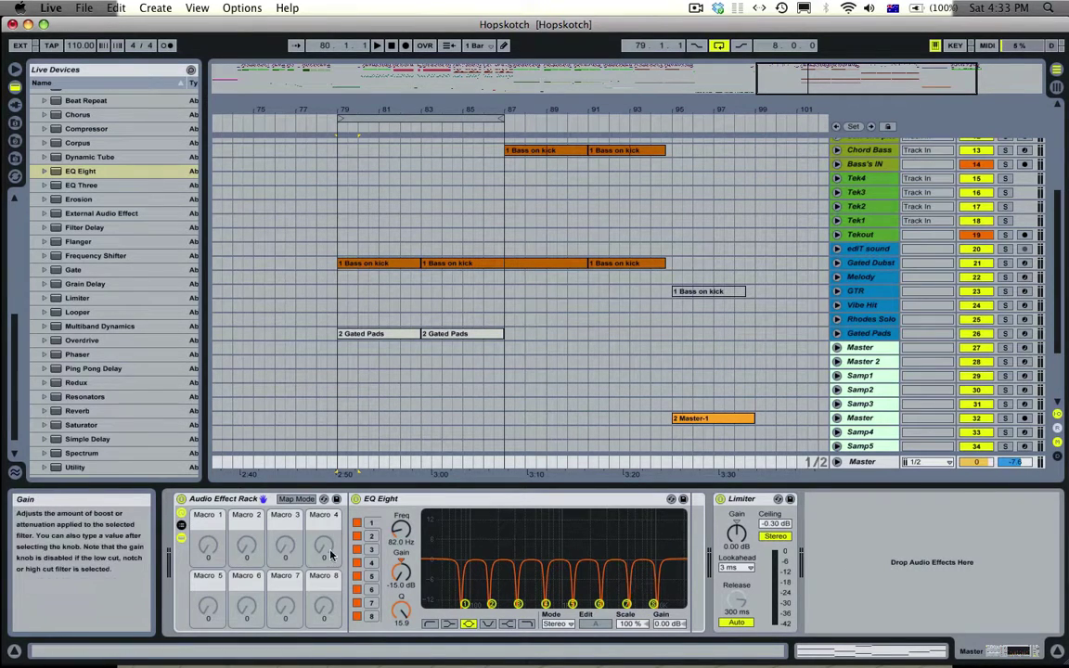
{"action": "left_click", "coordinate": [288, 502]}
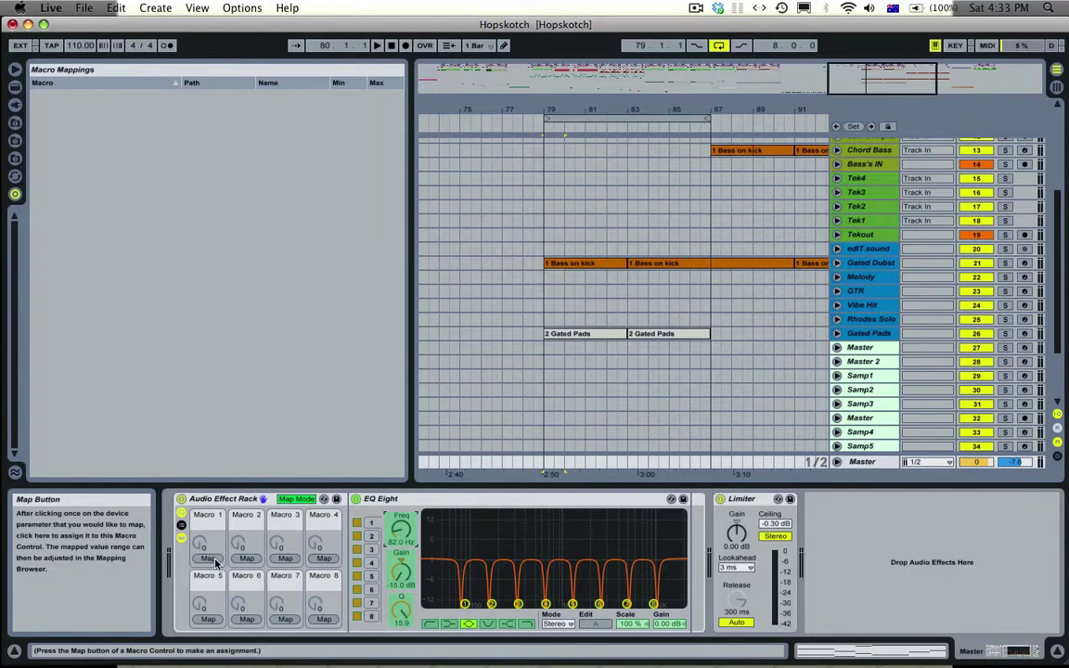
{"action": "left_click", "coordinate": [209, 559]}
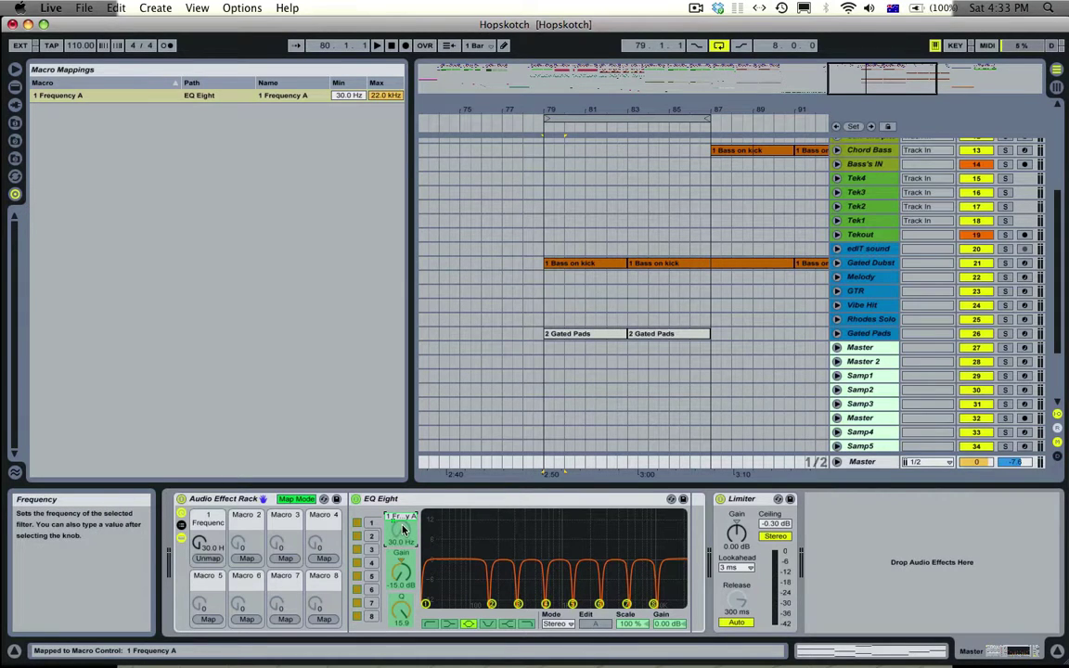
{"action": "key", "text": "super+z"}
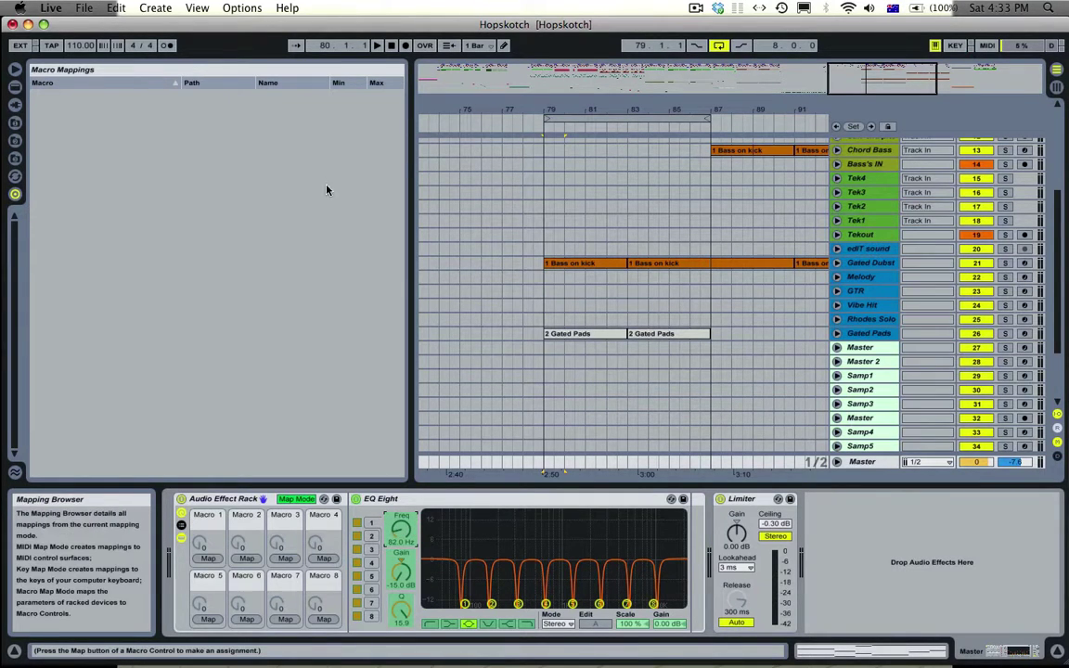
Map EQ Eight filter 1's frequency to Macro 1 and set the mapping's minimum to 82 Hz
{"action": "left_click", "coordinate": [401, 533]}
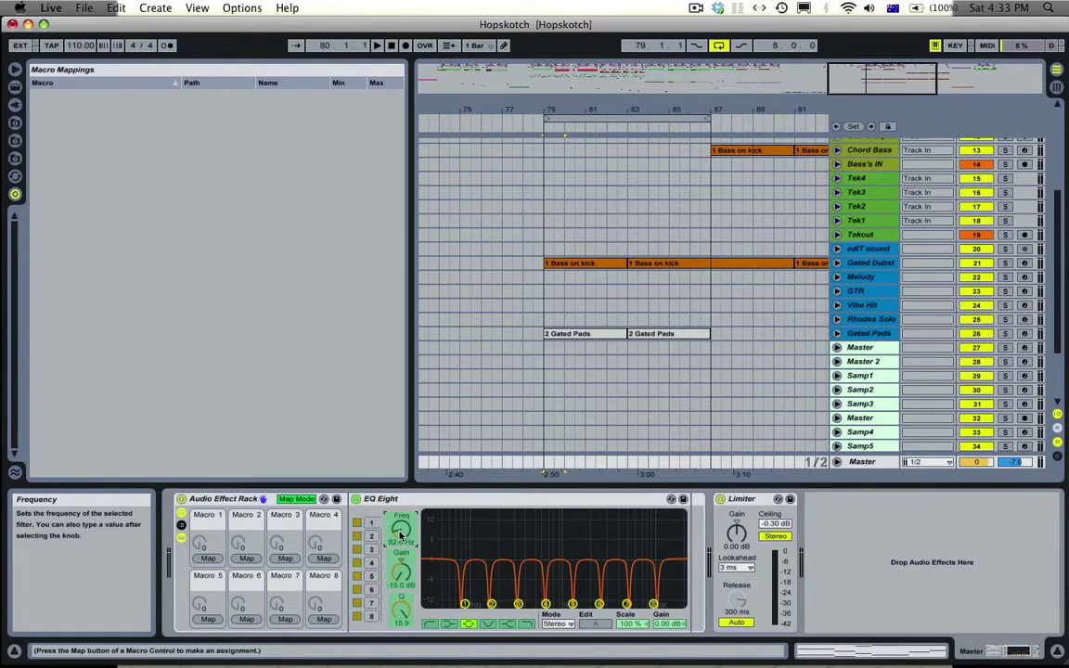
{"action": "left_click", "coordinate": [207, 557]}
{"action": "left_click", "coordinate": [348, 97]}
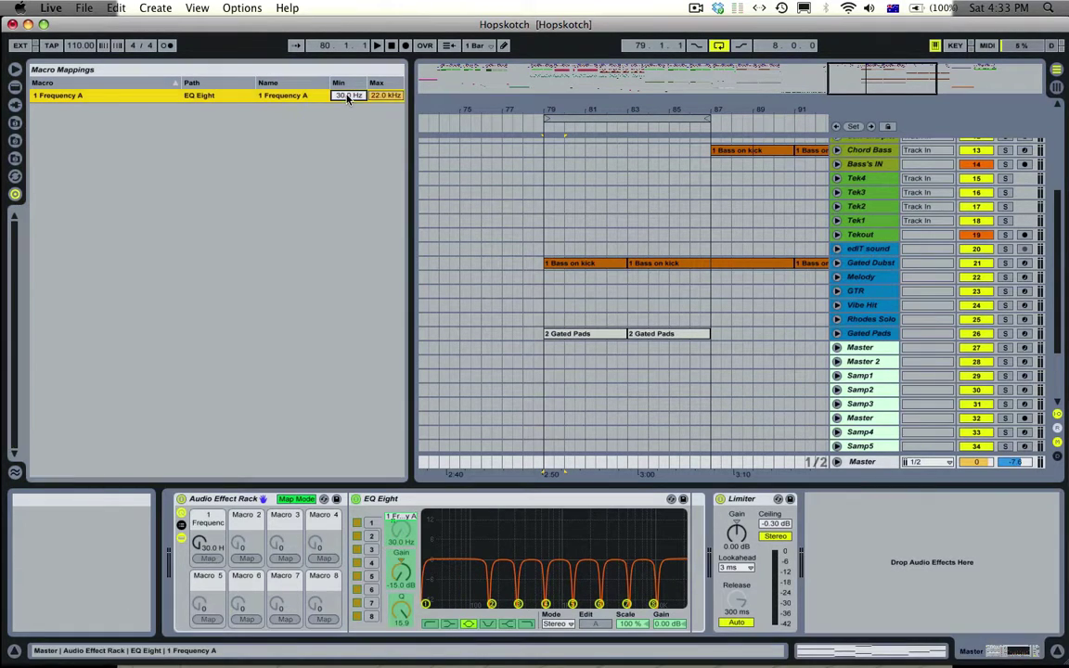
{"action": "type", "text": "82"}
{"action": "key", "text": "Return"}
Map EQ Eight filter 2's frequency to Macro 1 and set the mapping's minimum to 164 Hz
{"action": "left_click", "coordinate": [373, 537]}
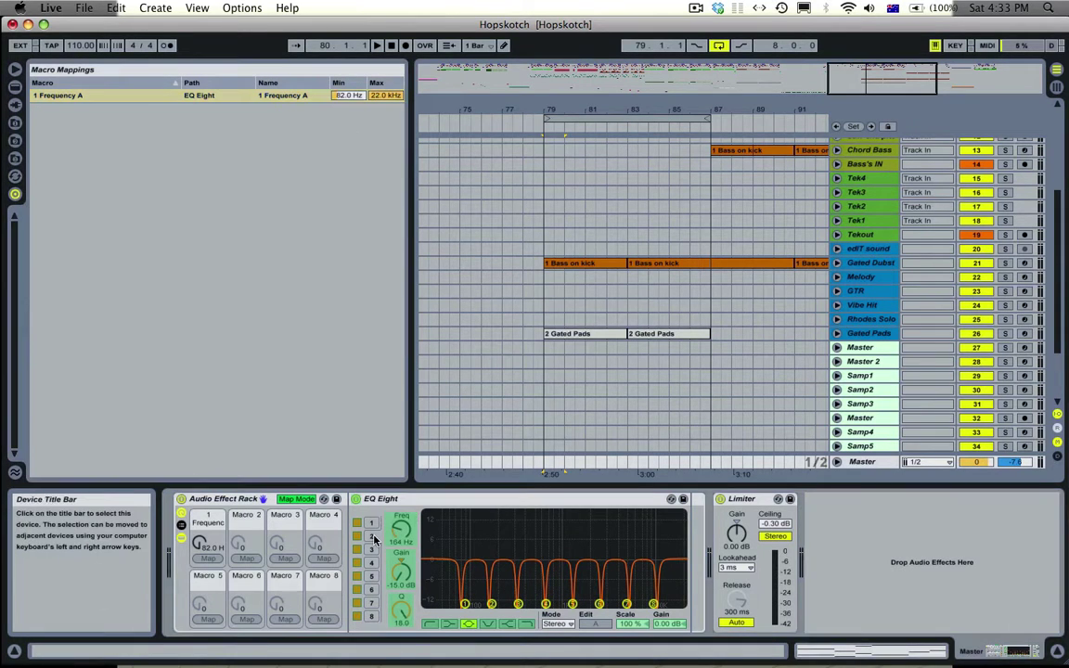
{"action": "left_click", "coordinate": [395, 538]}
{"action": "left_click", "coordinate": [208, 558]}
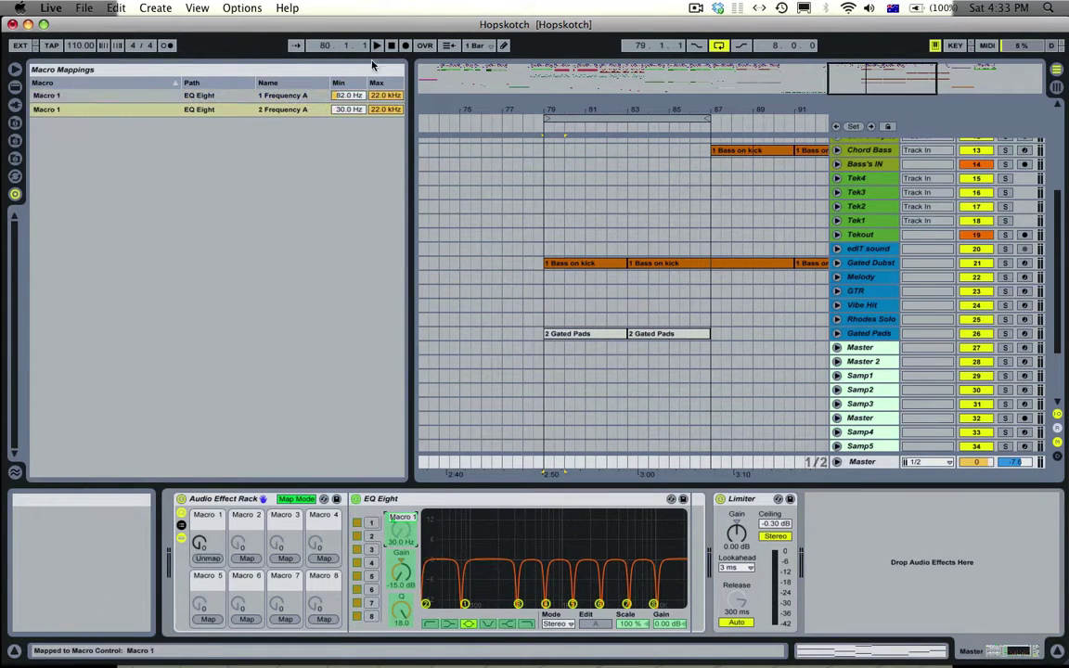
{"action": "left_click", "coordinate": [349, 110]}
{"action": "left_click", "coordinate": [351, 108]}
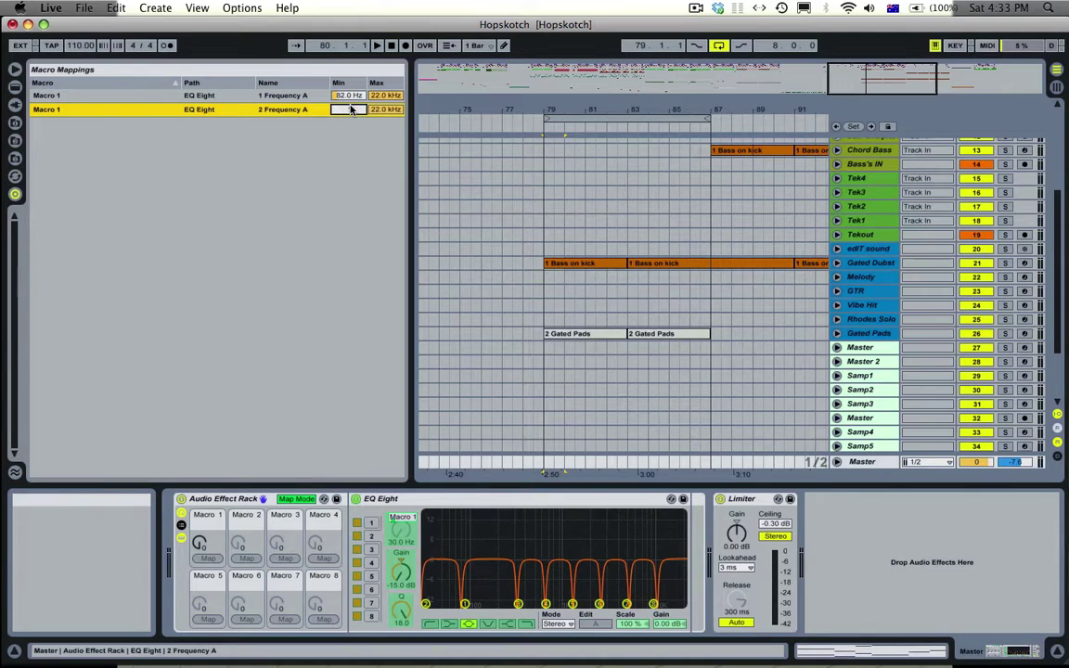
{"action": "type", "text": "164"}
{"action": "key", "text": "Return"}
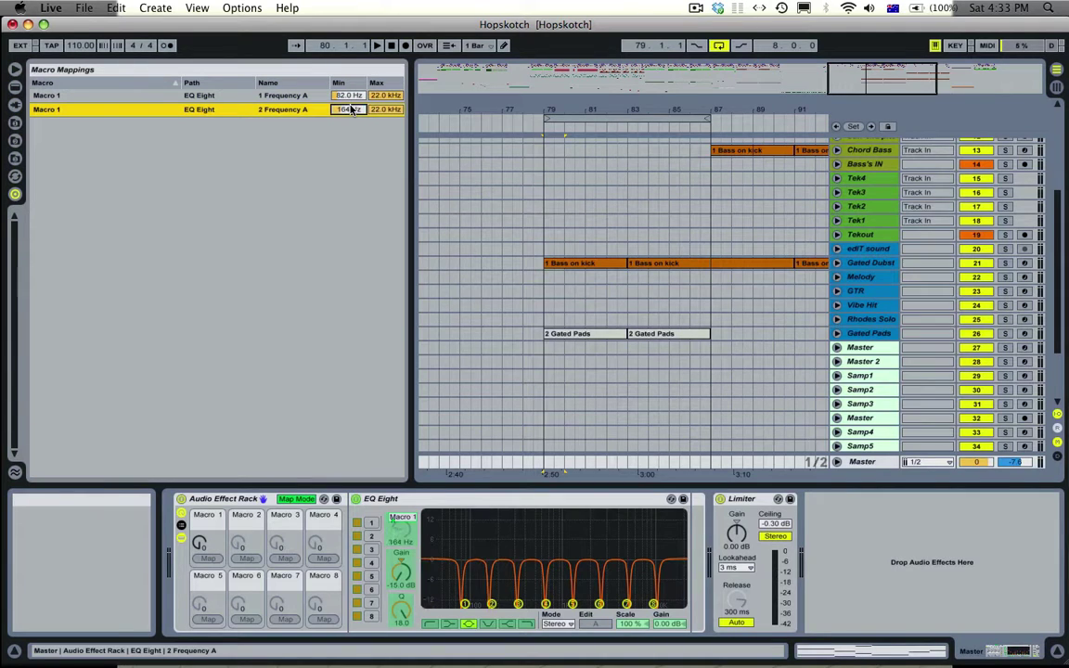
Map EQ Eight filter 3's frequency to Macro 1 and set the mapping's minimum to 328 Hz
{"action": "left_click", "coordinate": [394, 537]}
{"action": "left_click", "coordinate": [208, 557]}
{"action": "left_click", "coordinate": [359, 124]}
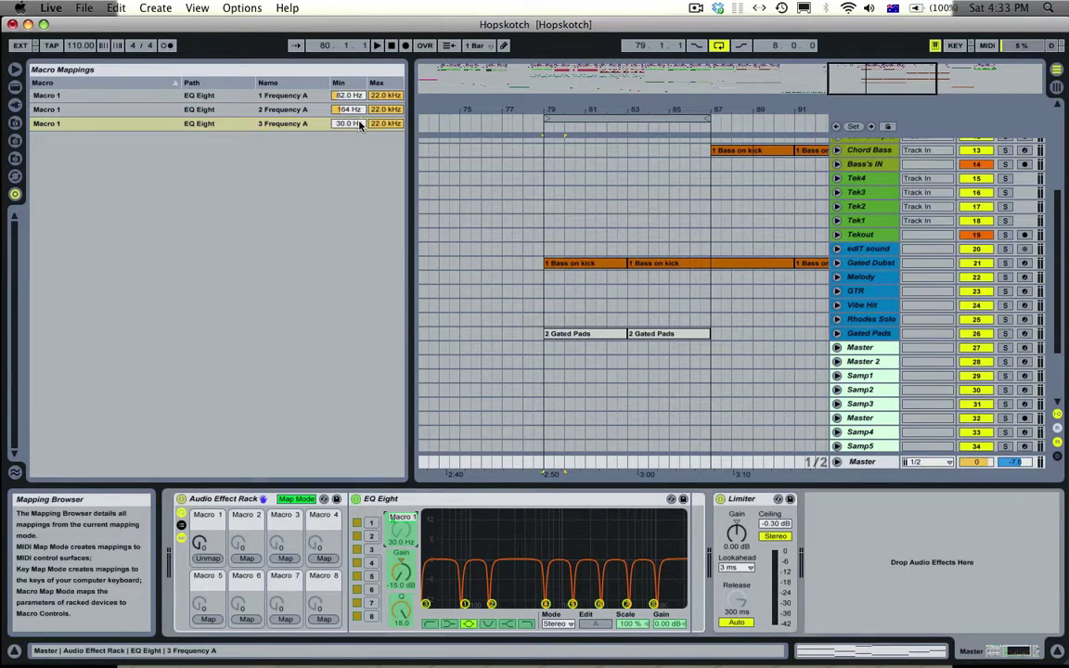
{"action": "left_click", "coordinate": [360, 125]}
{"action": "key", "text": "Return"}
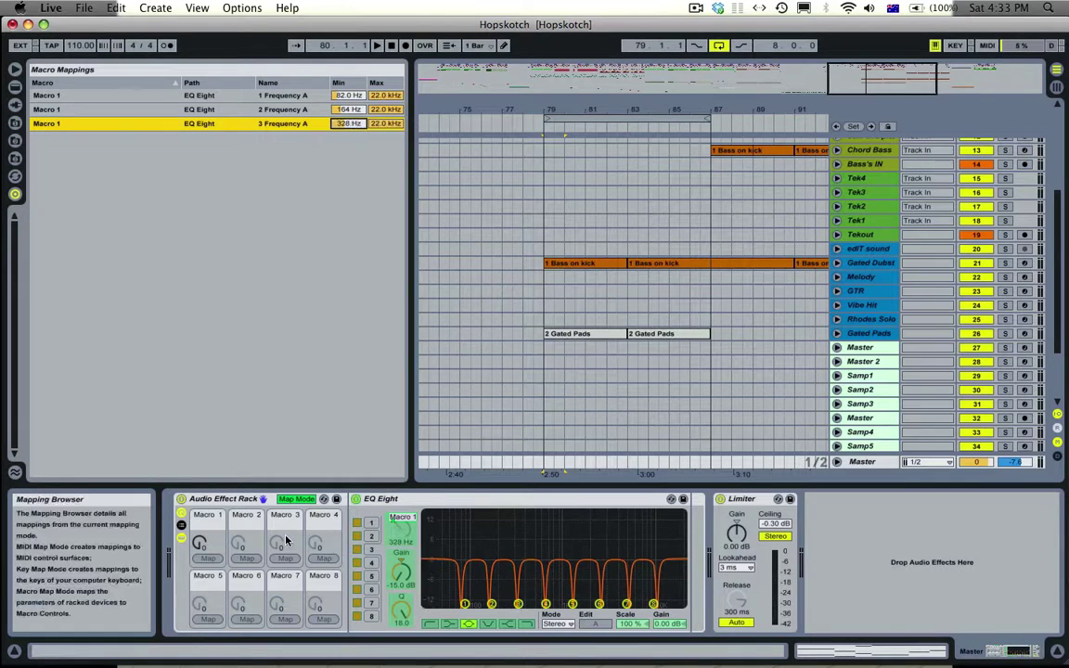
Map EQ Eight filter 4's frequency to Macro 1 and set the mapping's minimum to 656 Hz
{"action": "left_click", "coordinate": [371, 564]}
{"action": "left_click", "coordinate": [397, 532]}
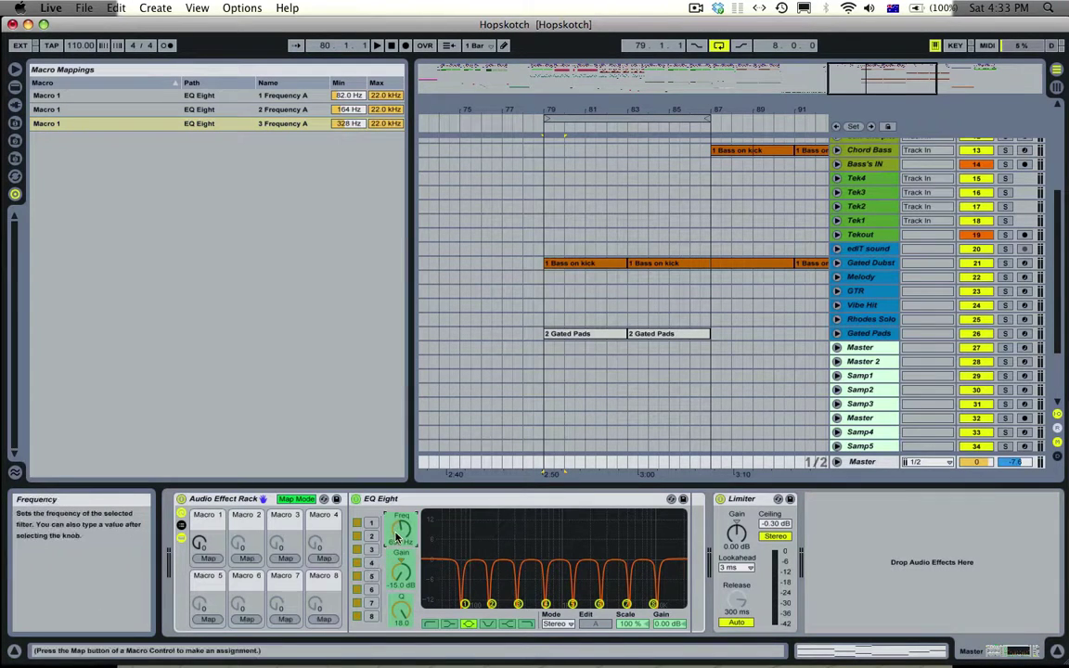
{"action": "left_click", "coordinate": [208, 558]}
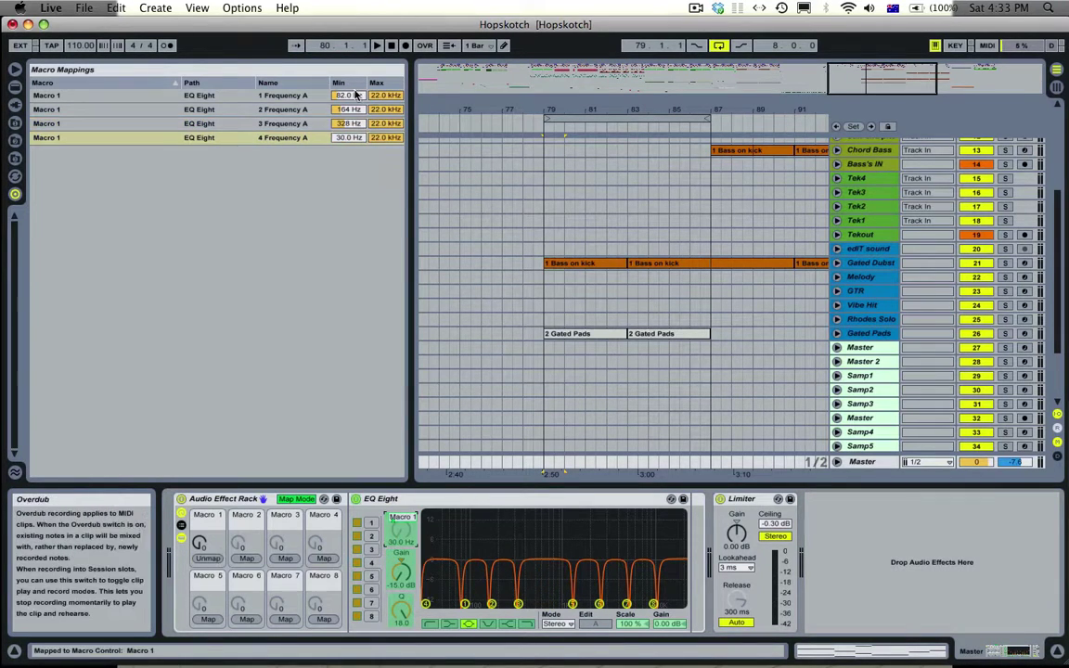
{"action": "left_click", "coordinate": [348, 138]}
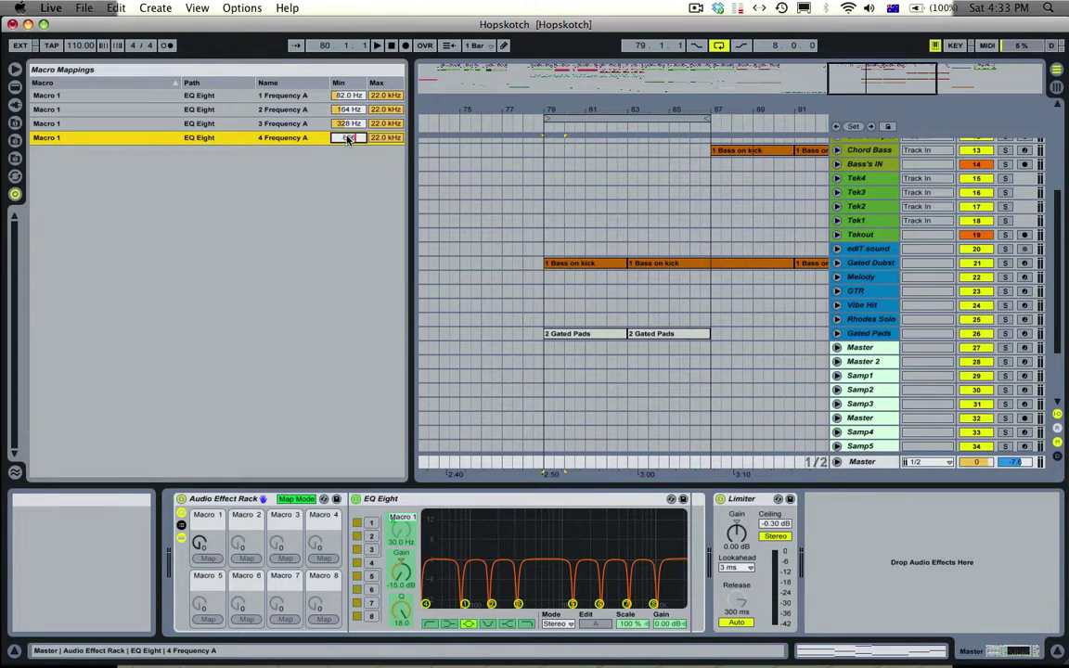
{"action": "type", "text": "656"}
{"action": "key", "text": "Return"}
Map EQ Eight filter 5's frequency to Macro 1 and set the mapping's minimum to 1.03 kHz
{"action": "left_click", "coordinate": [371, 576]}
{"action": "left_click", "coordinate": [404, 527]}
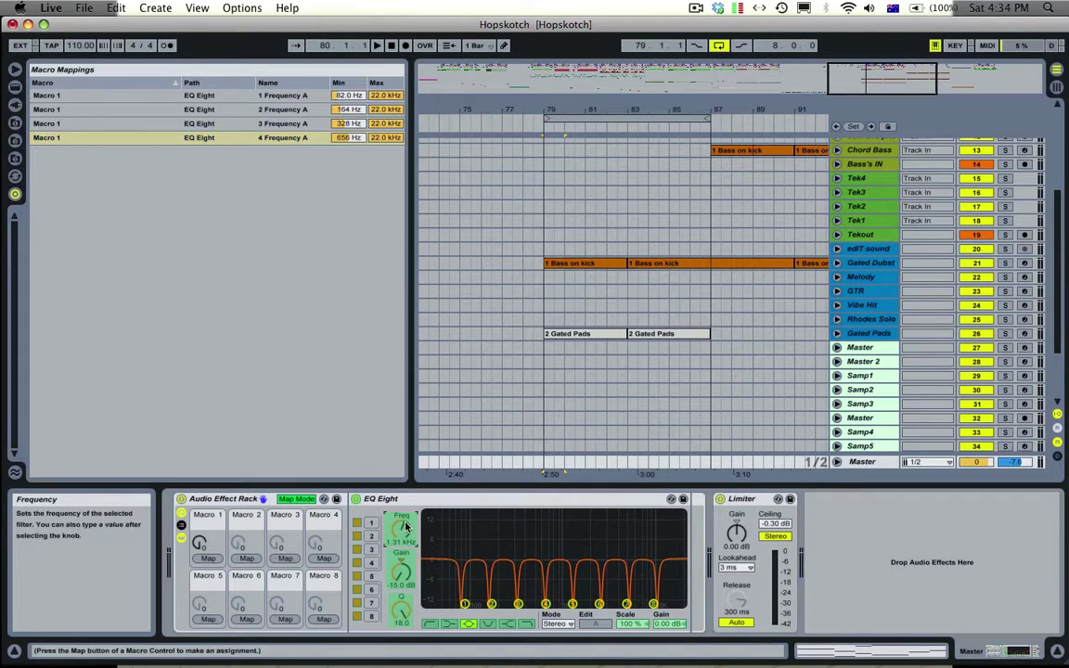
{"action": "left_click", "coordinate": [209, 559]}
{"action": "left_click", "coordinate": [347, 152]}
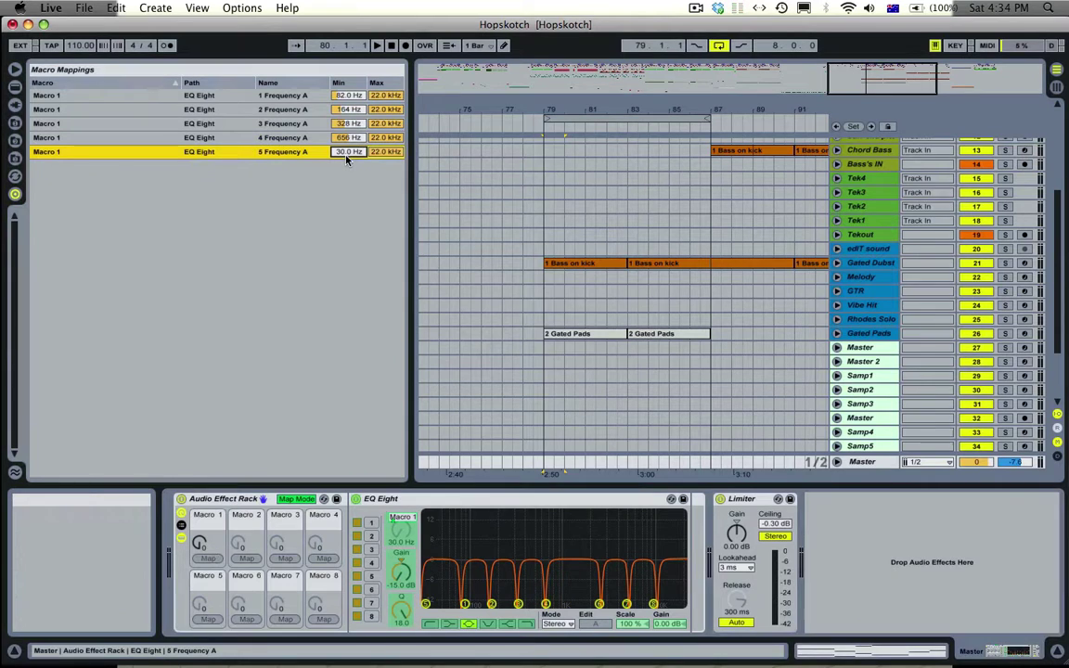
{"action": "key", "text": "Return"}
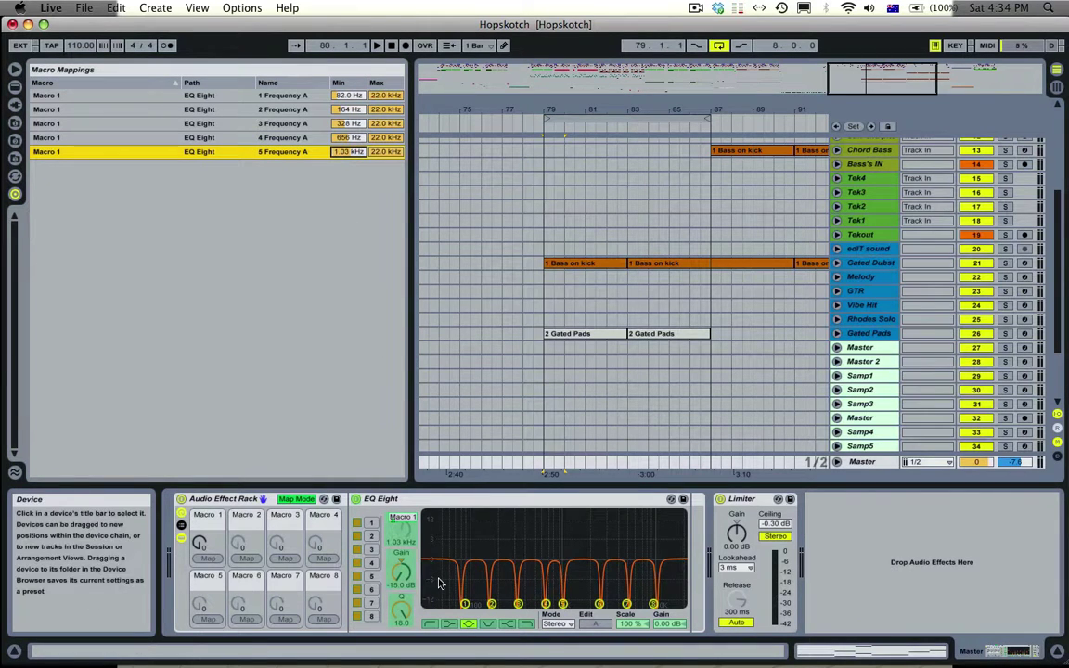
Map EQ Eight filter 6's frequency to Macro 1 and set the mapping's minimum to 2620 Hz
{"action": "left_click", "coordinate": [372, 590]}
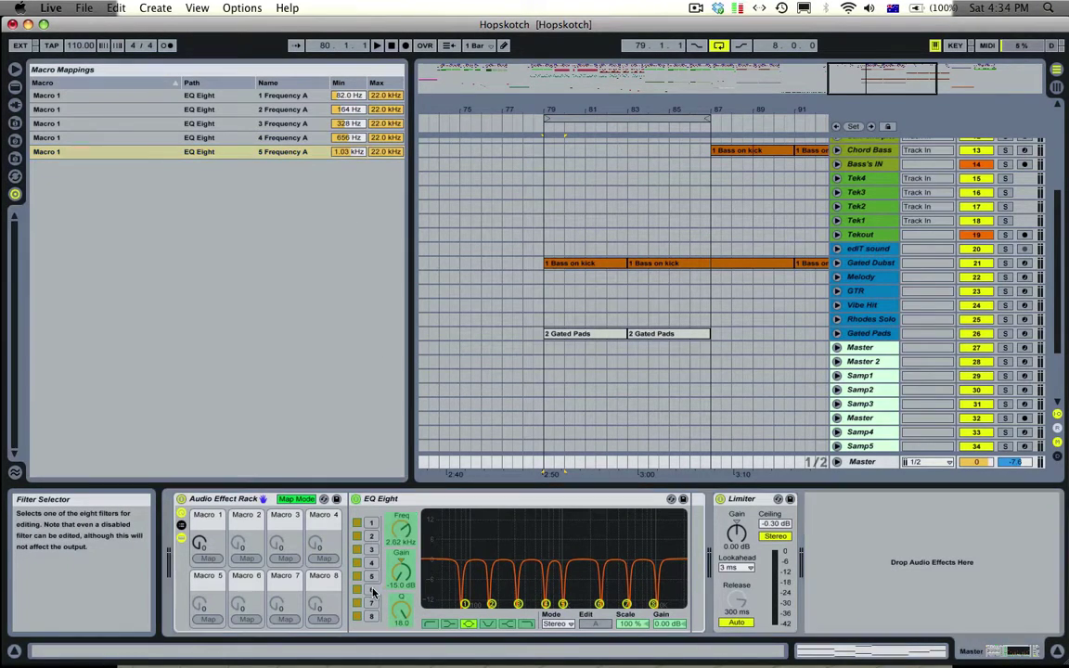
{"action": "left_click", "coordinate": [209, 558]}
{"action": "left_click", "coordinate": [357, 166]}
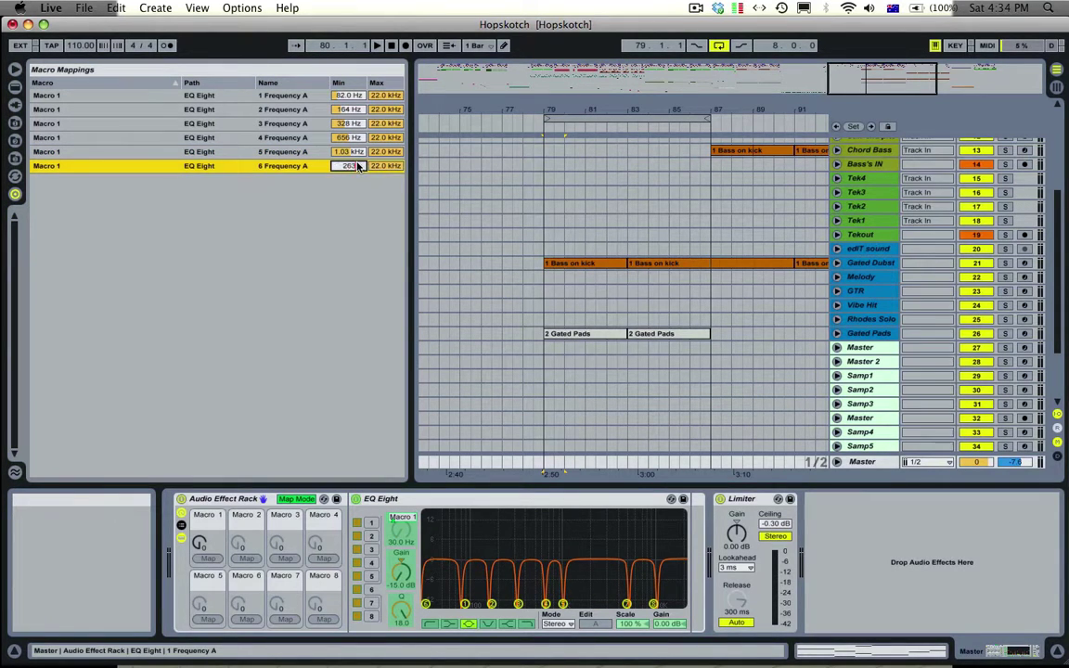
{"action": "type", "text": "2620"}
{"action": "key", "text": "Return"}
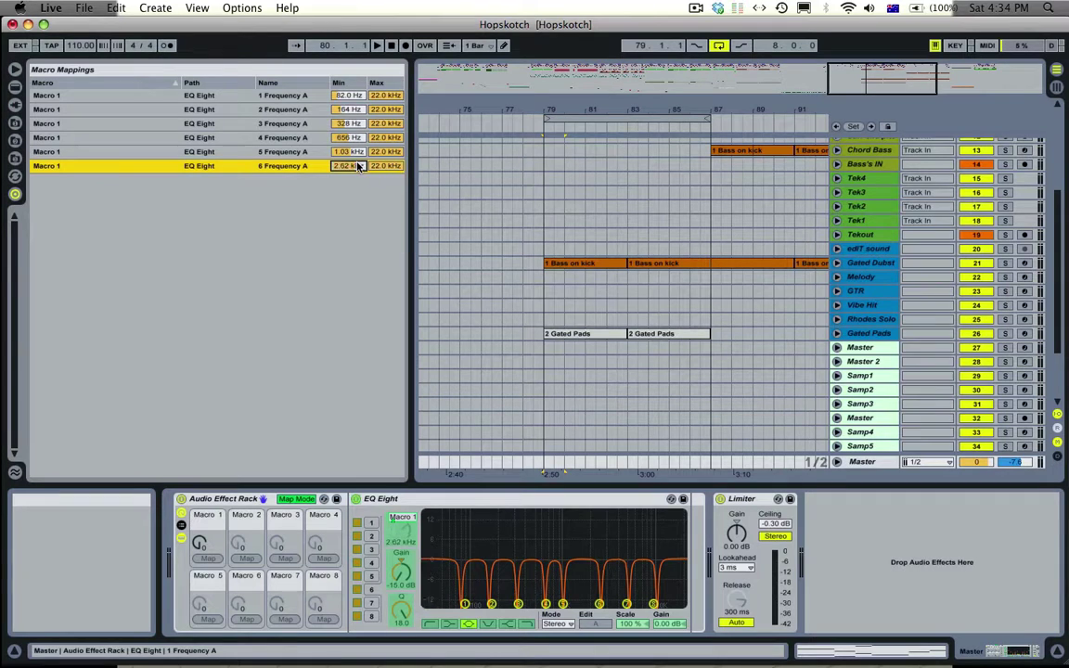
Map EQ Eight filter 7's frequency to Macro 1 and set the mapping's minimum to 5026 Hz
{"action": "left_click", "coordinate": [372, 603]}
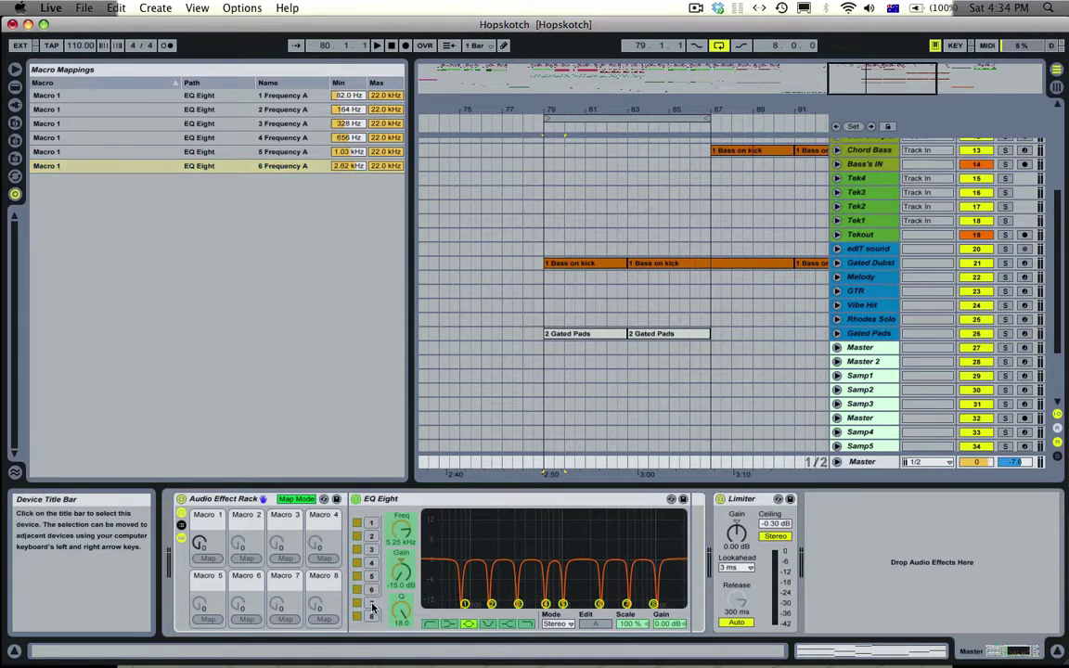
{"action": "left_click", "coordinate": [207, 558]}
{"action": "left_click", "coordinate": [334, 180]}
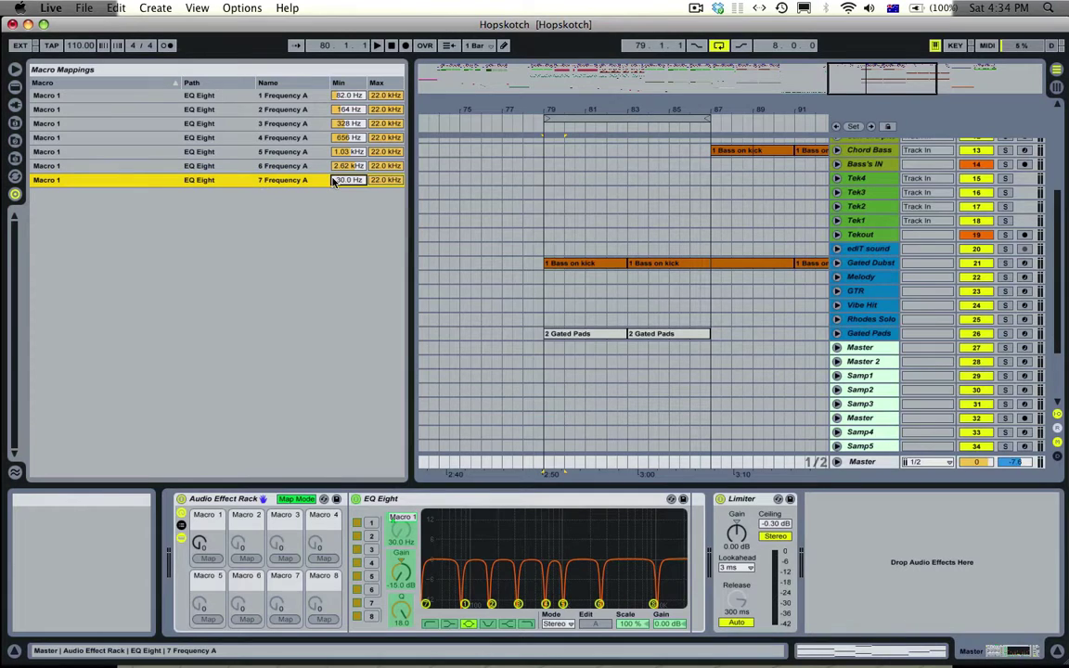
{"action": "type", "text": "5026"}
{"action": "key", "text": "Return"}
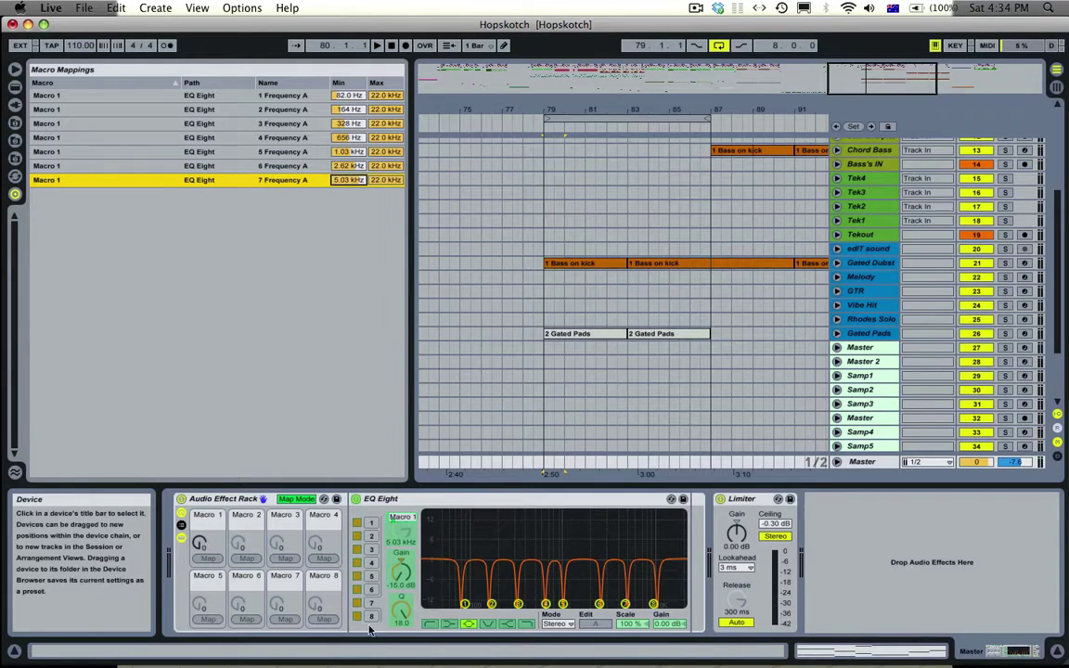
Map EQ Eight filter 8's frequency to Macro 1 and set the mapping's minimum to 10500 Hz
{"action": "left_click", "coordinate": [389, 546]}
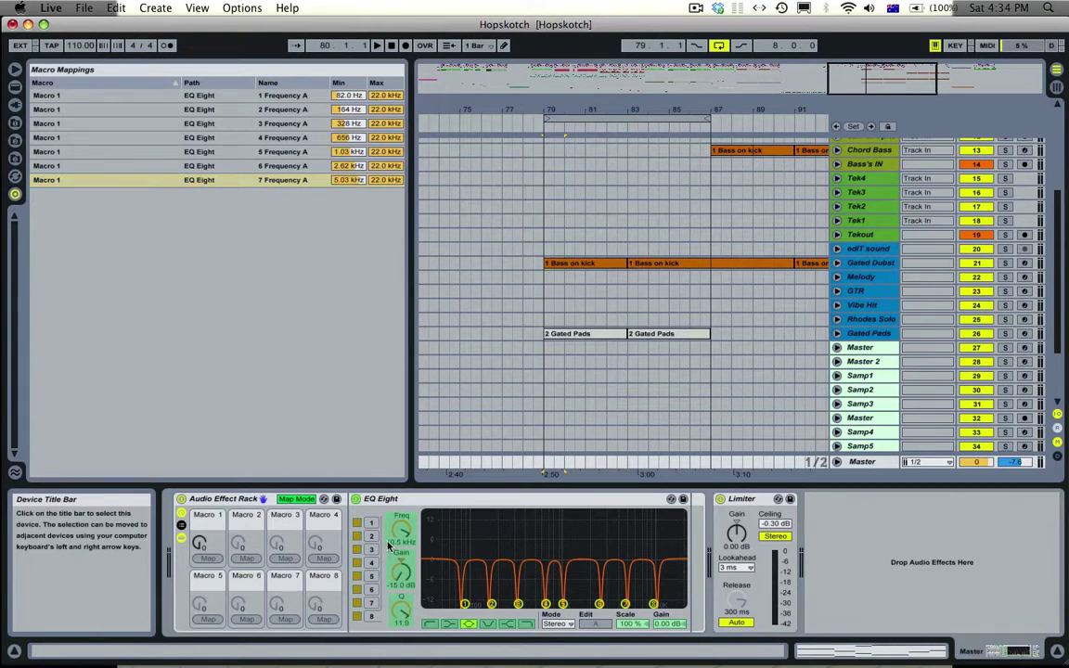
{"action": "left_click", "coordinate": [207, 558]}
{"action": "left_click", "coordinate": [347, 194]}
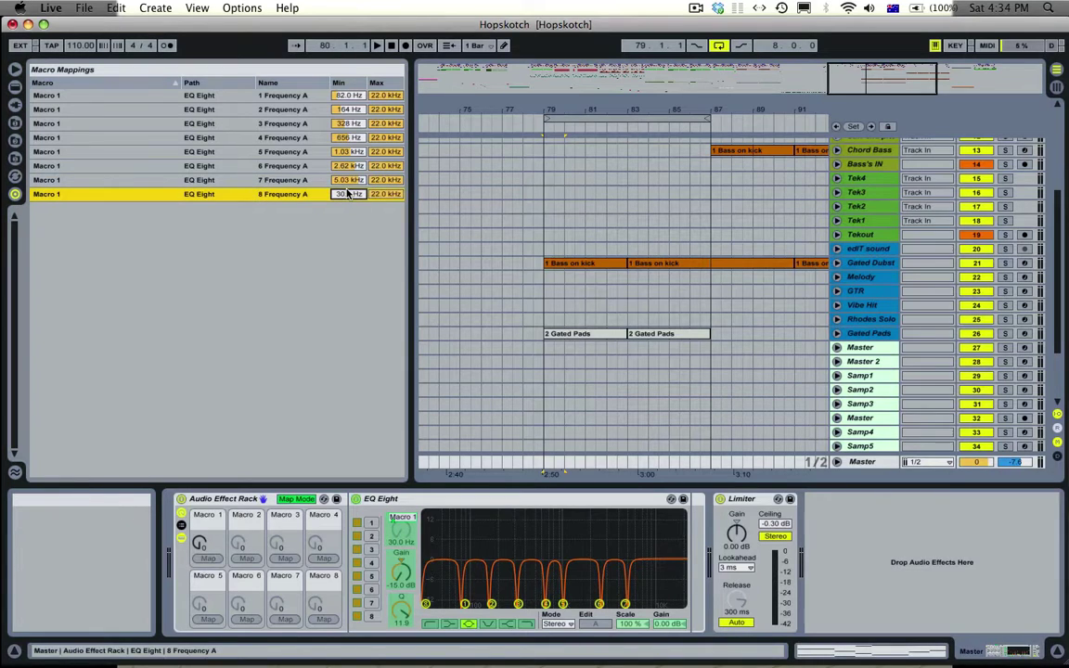
{"action": "type", "text": "10500"}
{"action": "key", "text": "Return"}
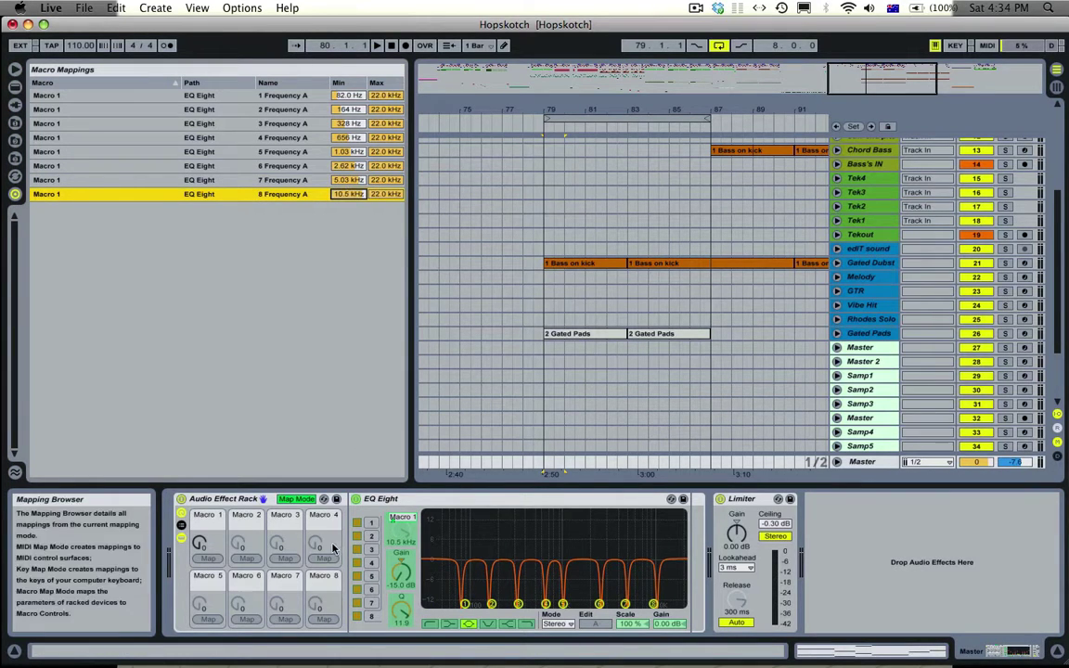
Leave macro mapping and audition the eight mapped notches by sweeping Macro 1 during playback
{"action": "left_click", "coordinate": [298, 500]}
{"action": "mouse_move", "coordinate": [207, 546]}
{"action": "left_mouse_down"}
{"action": "mouse_move", "coordinate": [207, 512]}
{"action": "mouse_move", "coordinate": [205, 555]}
{"action": "left_mouse_up"}
{"action": "key", "text": "space"}
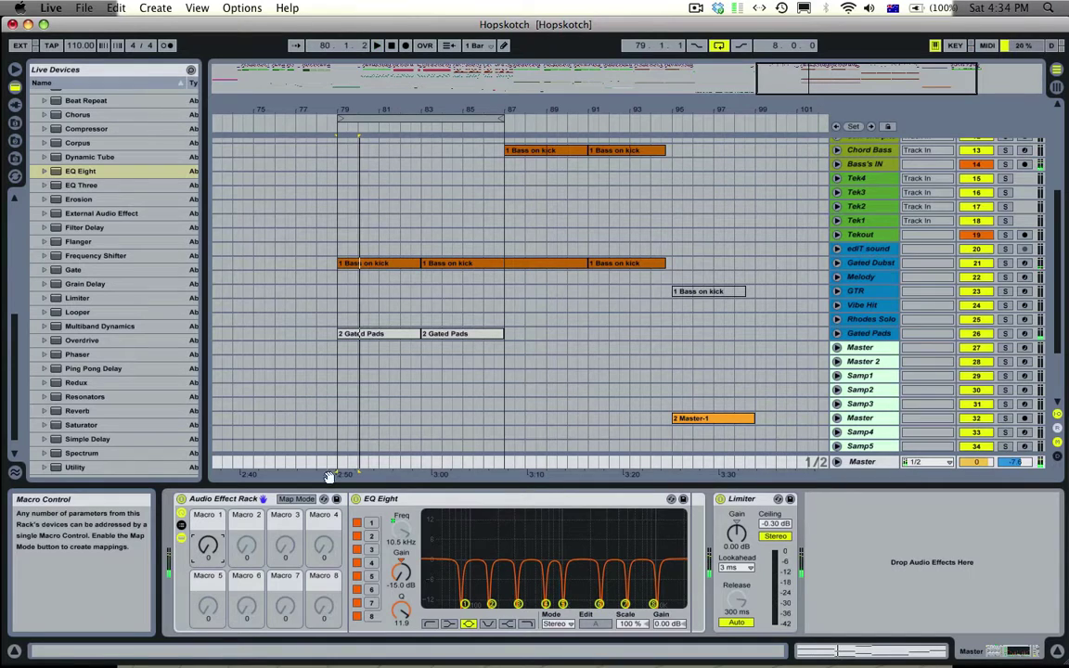
Set the eight Macro 1 mapping maximums, in filter order, to about 109, 661, 305, 1430, 134, 7450, 11300 and 538 Hz
{"action": "left_click", "coordinate": [298, 499]}
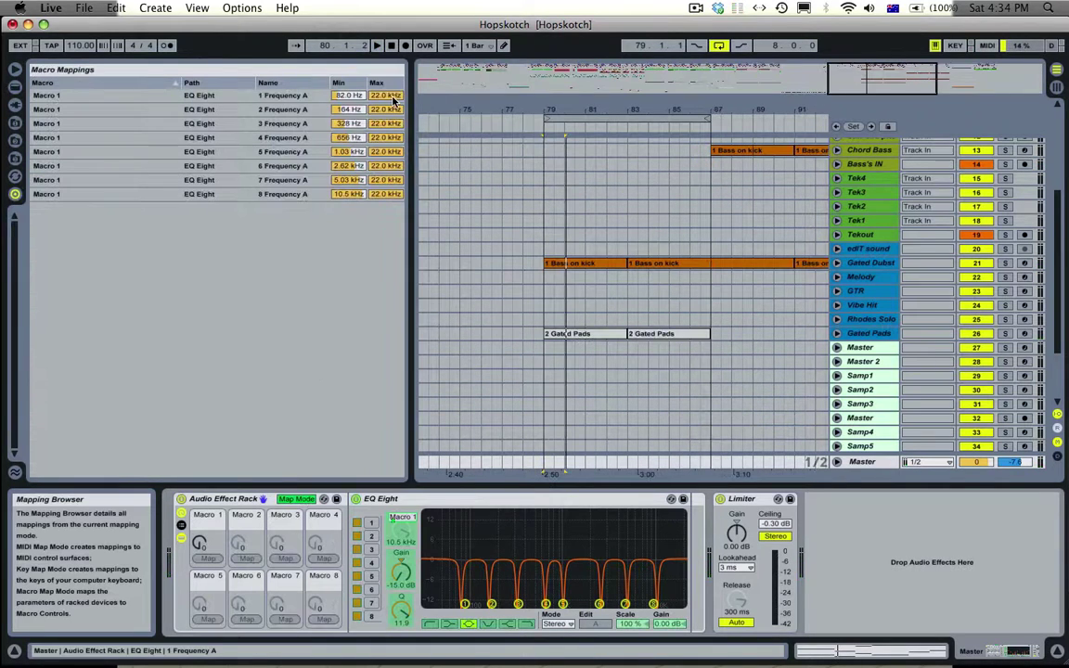
{"action": "left_click_drag", "start_coordinate": [391, 96], "coordinate": [393, 175]}
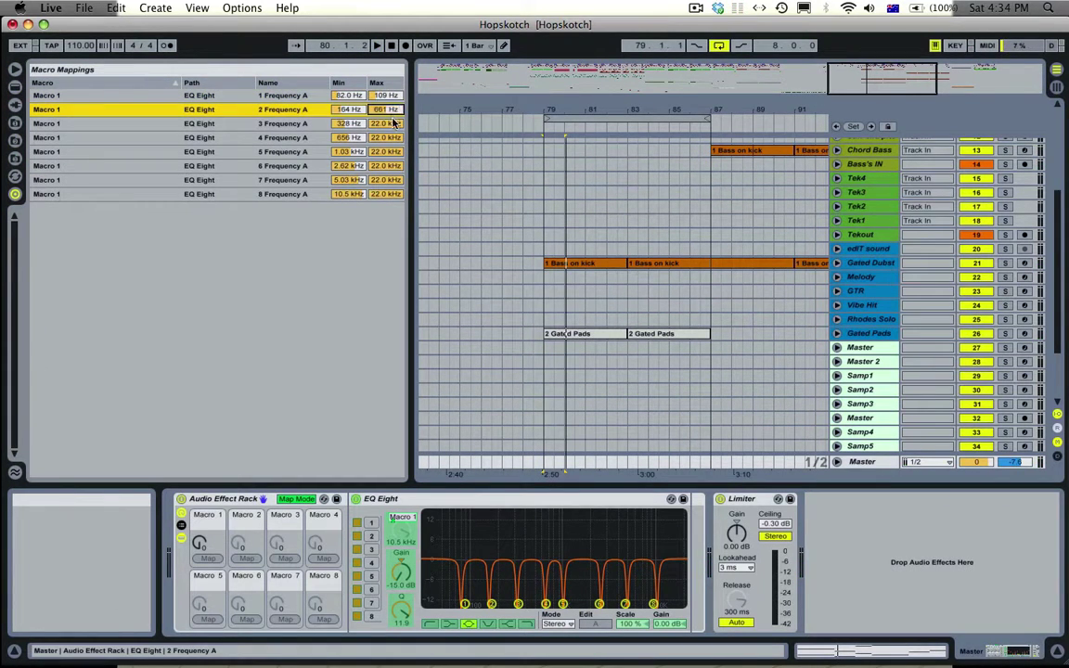
{"action": "left_click_drag", "start_coordinate": [394, 124], "coordinate": [388, 197]}
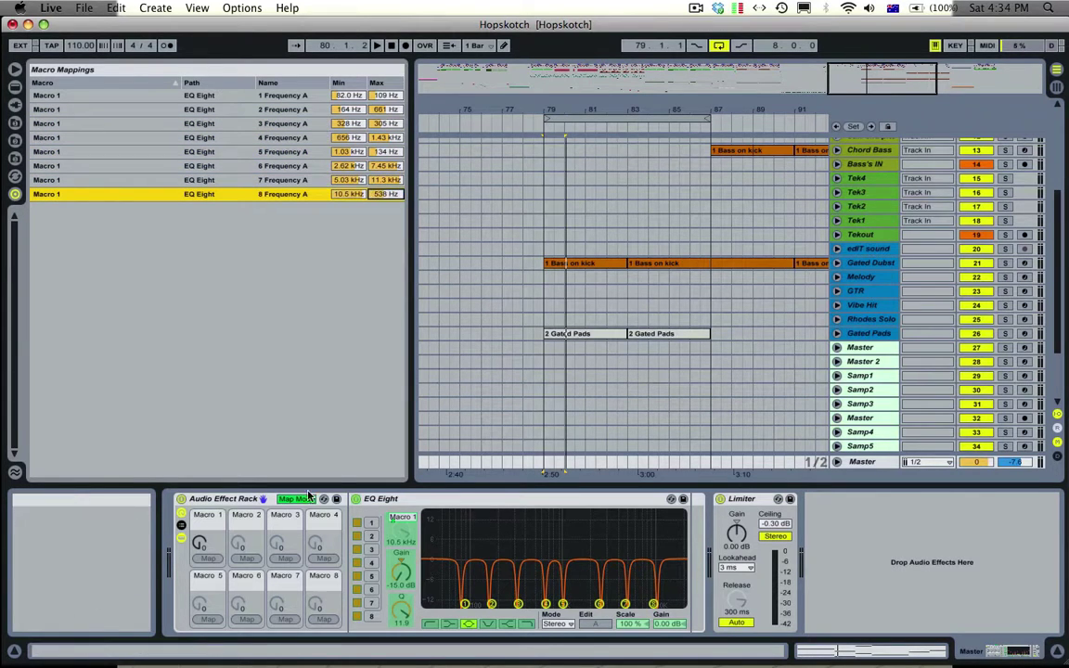
Leave macro mapping and audition the varied notch movements by sweeping Macro 1 with the track playing
{"action": "left_click", "coordinate": [296, 498]}
{"action": "left_click_drag", "start_coordinate": [207, 545], "coordinate": [211, 569]}
{"action": "key", "text": "space"}
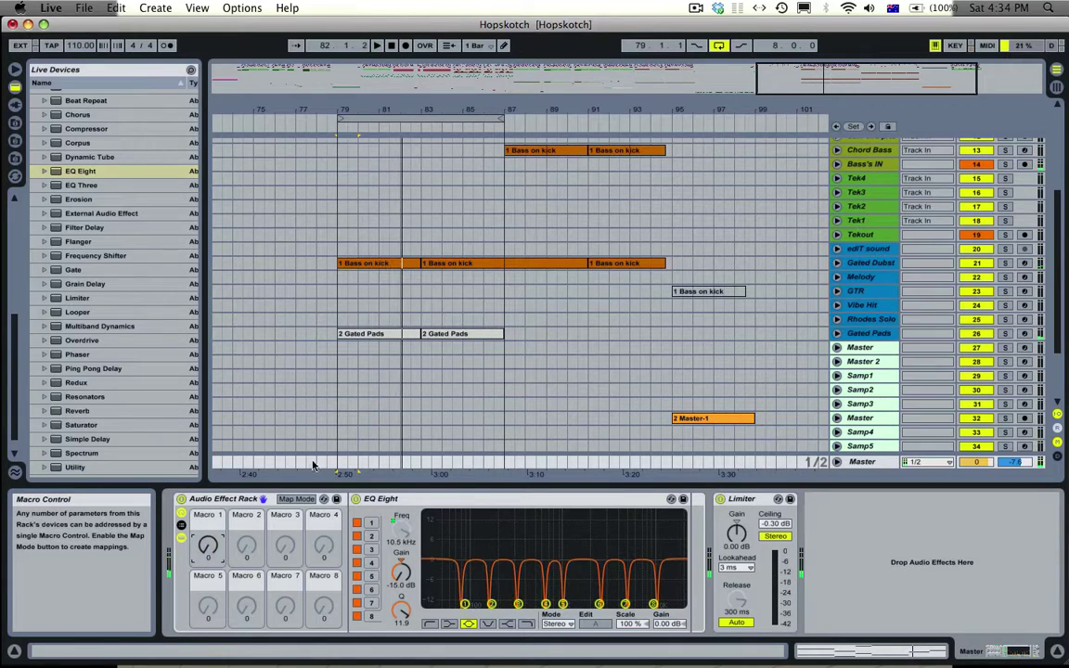
Rename the rack's EQ Eight as Flanger and insert a second EQ Eight after it in the rack
{"action": "left_click", "coordinate": [397, 499]}
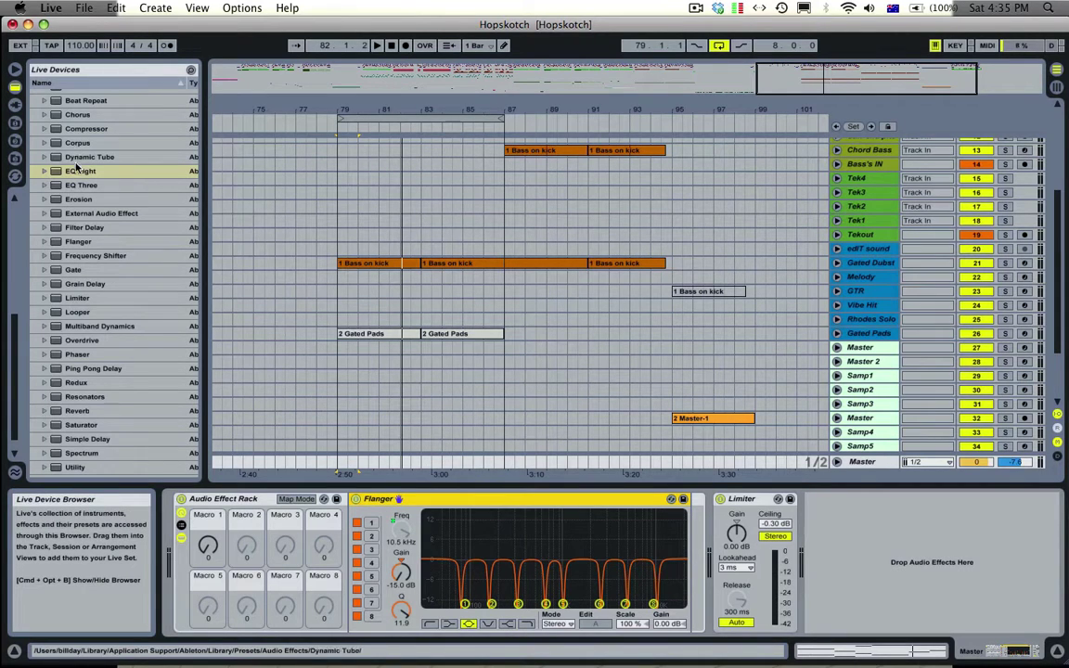
{"action": "left_click_drag", "start_coordinate": [78, 171], "coordinate": [716, 527]}
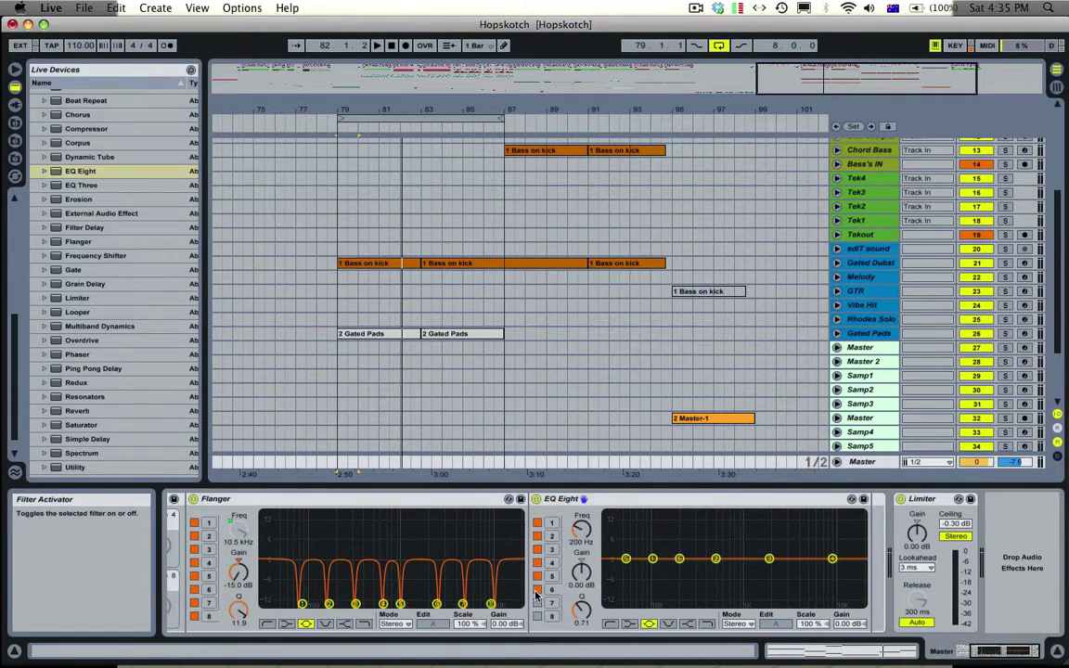
In the new EQ Eight, cut filter 1 to -15.0 dB at 123 Hz with Q 4.25, and boost filter 2 about 10 dB at 500 Hz with Q 7.89
{"action": "left_click", "coordinate": [551, 522]}
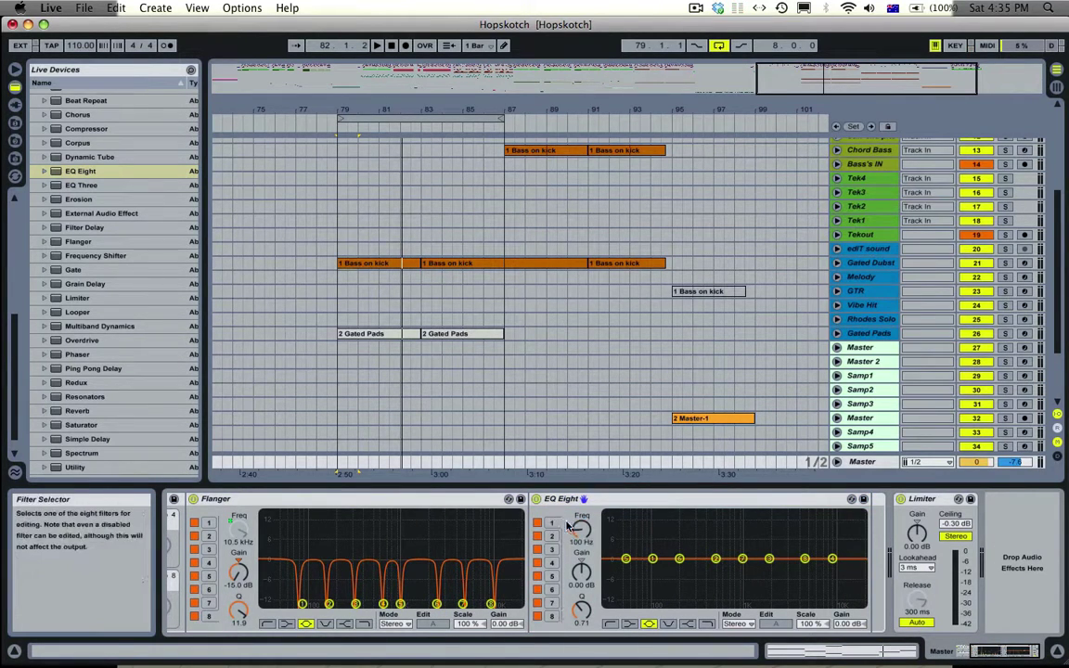
{"action": "left_click_drag", "start_coordinate": [575, 526], "coordinate": [575, 521]}
{"action": "mouse_move", "coordinate": [581, 569]}
{"action": "left_mouse_down"}
{"action": "mouse_move", "coordinate": [581, 603]}
{"action": "mouse_move", "coordinate": [581, 571]}
{"action": "left_mouse_up"}
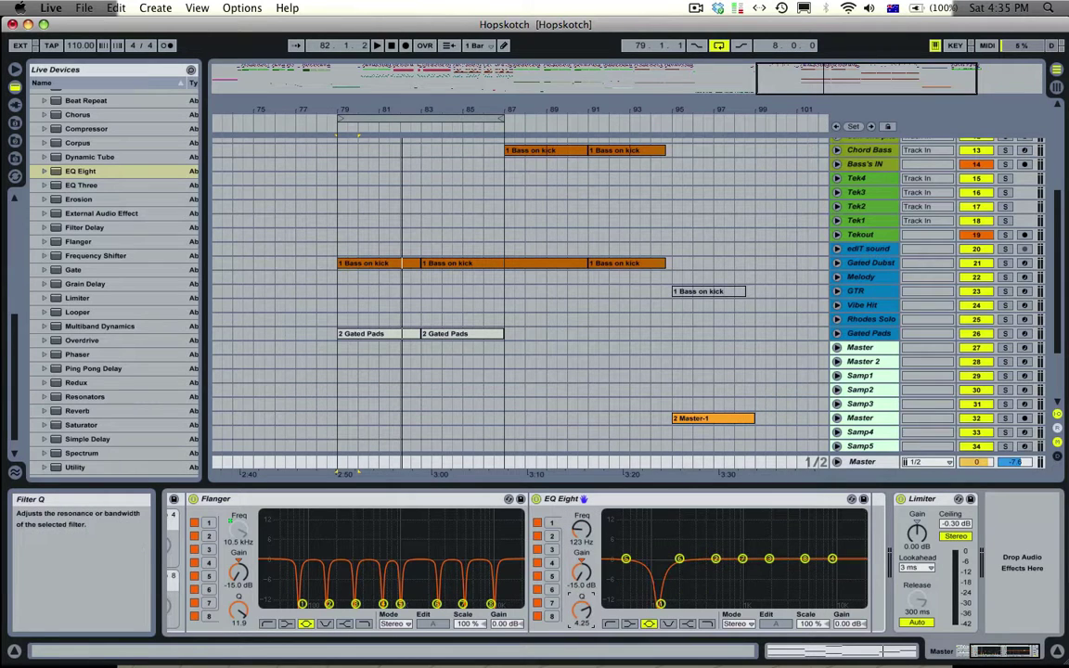
{"action": "left_click", "coordinate": [554, 537]}
{"action": "left_click_drag", "start_coordinate": [581, 578], "coordinate": [584, 573]}
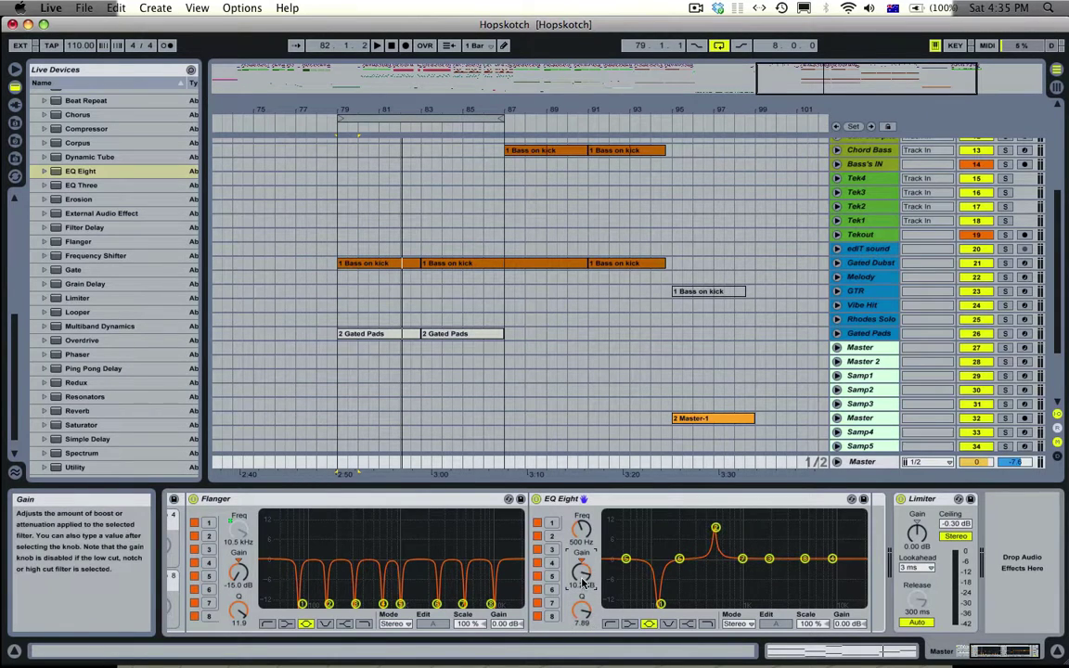
Shape deep narrow cuts in the new EQ Eight with filter 3 at 772 Hz and filter 4 between filters 1 and 2
{"action": "left_click", "coordinate": [551, 536]}
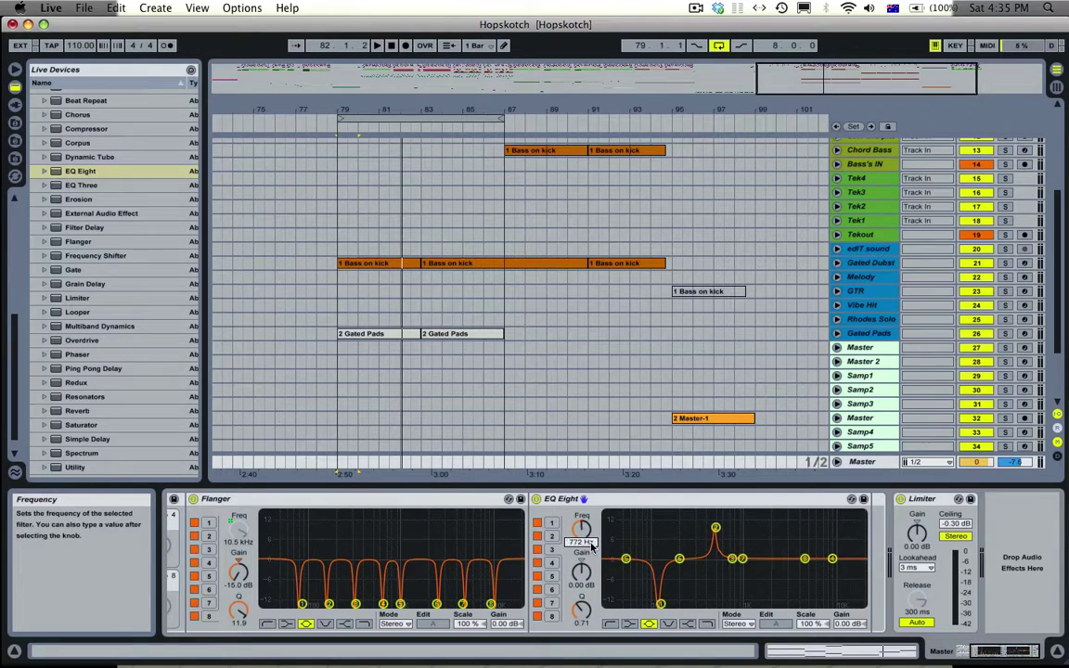
{"action": "mouse_move", "coordinate": [580, 577]}
{"action": "left_mouse_down"}
{"action": "mouse_move", "coordinate": [580, 627]}
{"action": "mouse_move", "coordinate": [576, 588]}
{"action": "mouse_move", "coordinate": [580, 599]}
{"action": "left_mouse_up"}
{"action": "left_click", "coordinate": [551, 563]}
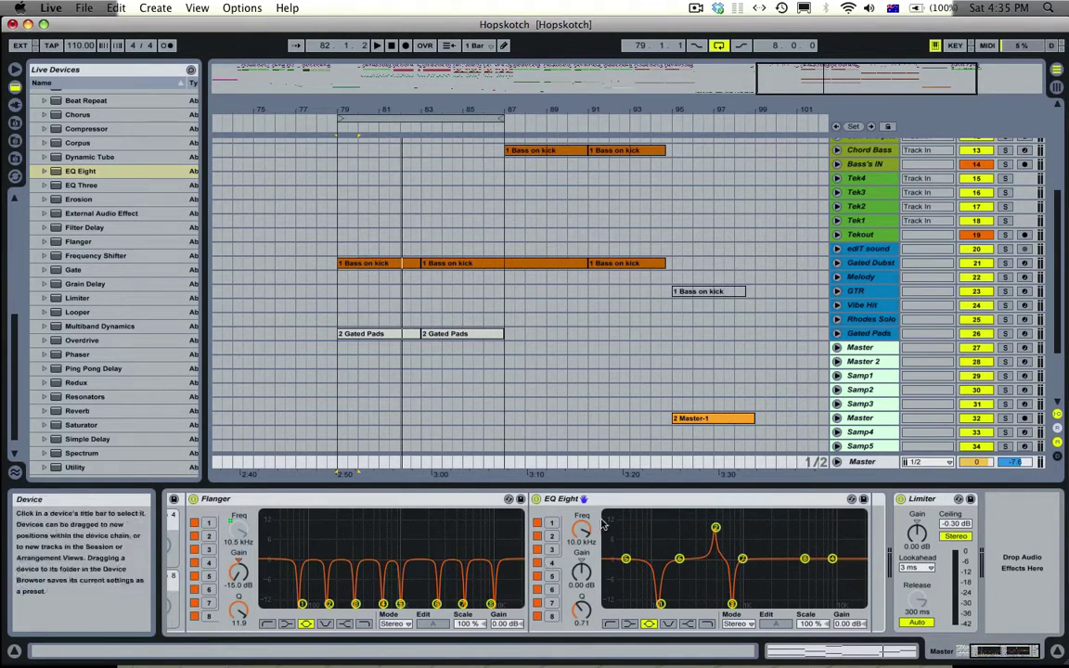
{"action": "left_click_drag", "start_coordinate": [581, 526], "coordinate": [580, 591]}
In the second EQ Eight, boost filter 5 by 9.29 dB at 2.05 kHz with Q 15.9, and narrowly boost filter 6 by 7.62 dB at 198 Hz
{"action": "left_click", "coordinate": [553, 576]}
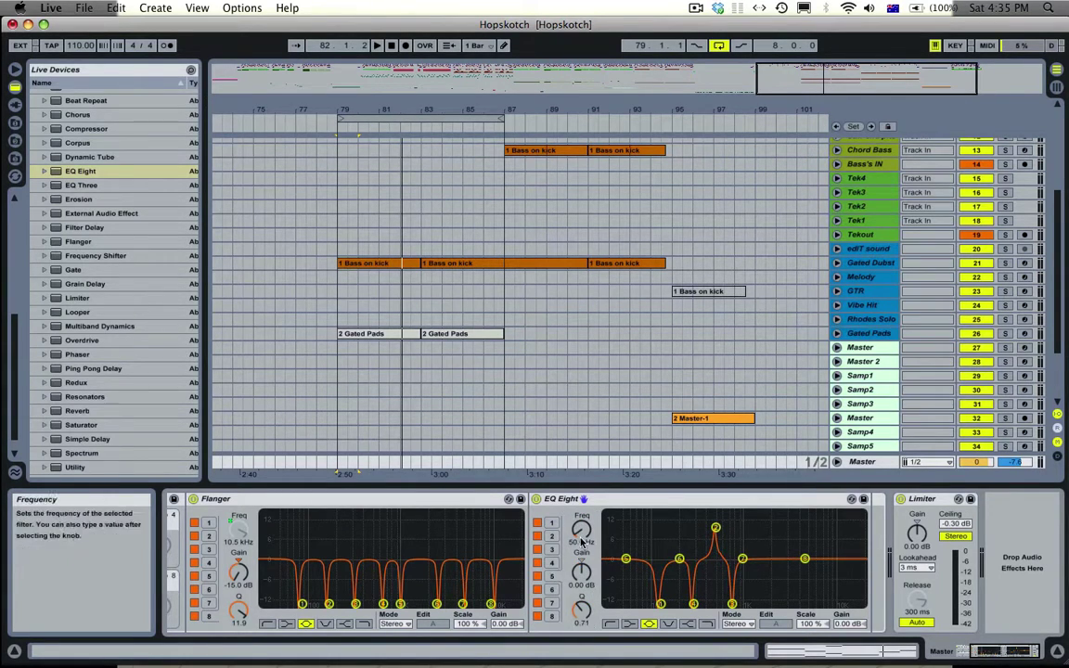
{"action": "left_click_drag", "start_coordinate": [582, 529], "coordinate": [581, 526]}
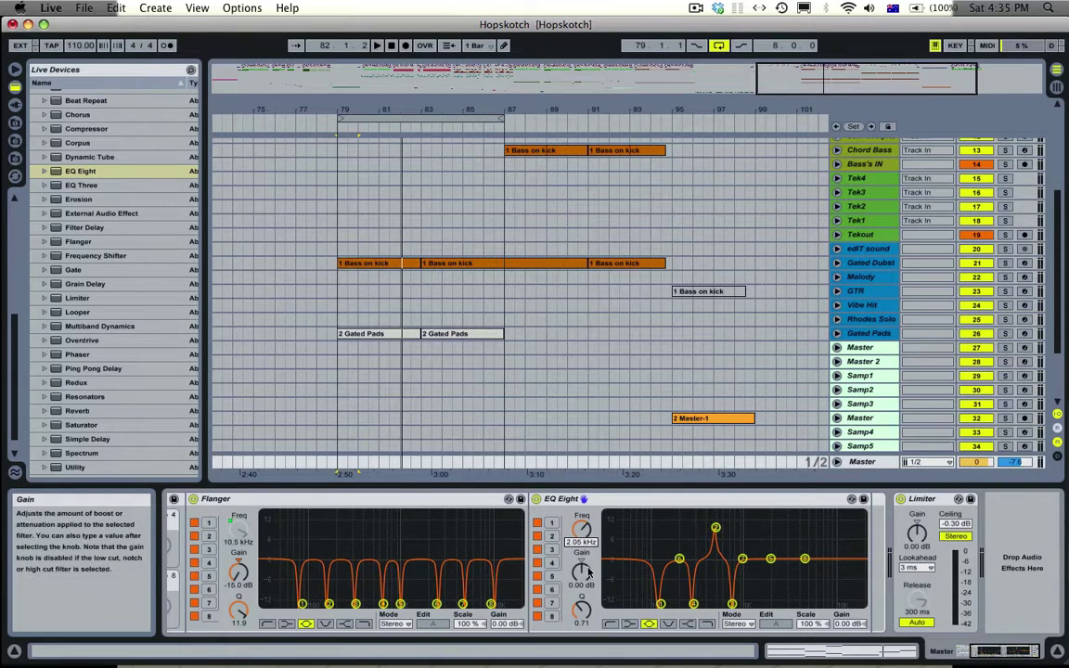
{"action": "left_click_drag", "start_coordinate": [584, 573], "coordinate": [584, 545]}
{"action": "left_click_drag", "start_coordinate": [583, 613], "coordinate": [581, 528]}
{"action": "left_click", "coordinate": [553, 591]}
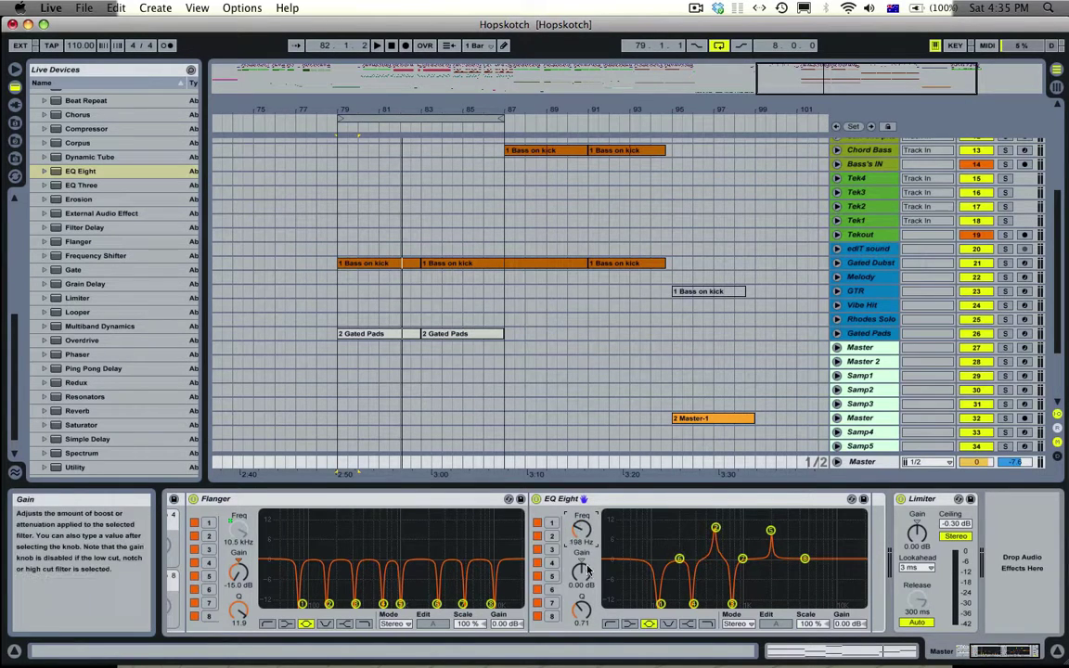
{"action": "left_click_drag", "start_coordinate": [583, 572], "coordinate": [583, 546]}
{"action": "left_click_drag", "start_coordinate": [583, 611], "coordinate": [583, 569]}
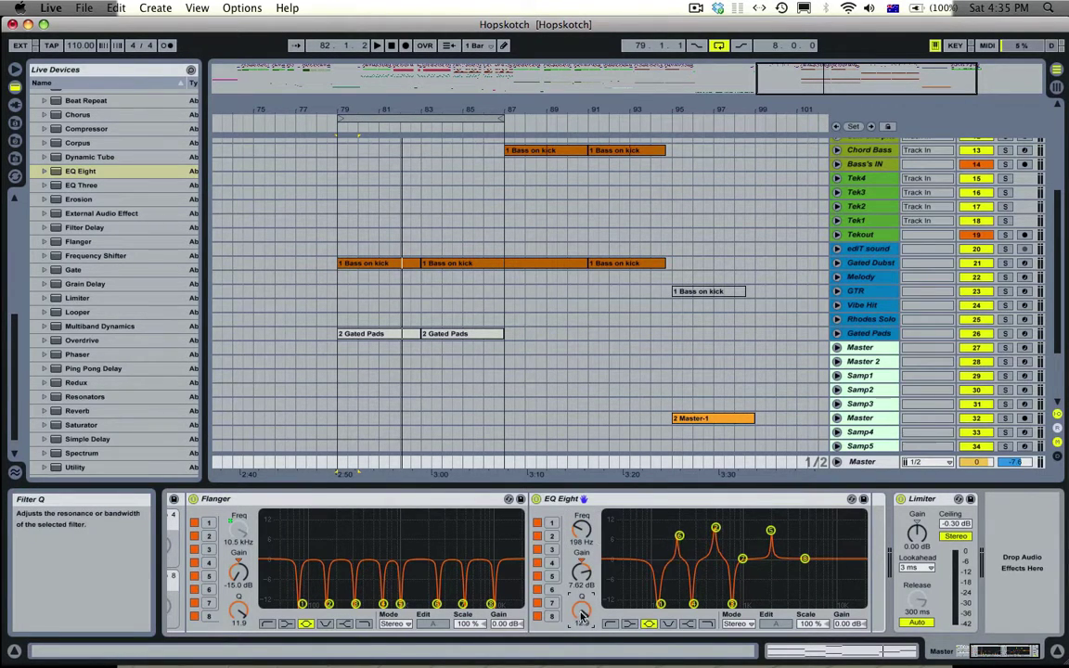
Cut filter 7 to -15.0 dB at 1.17 kHz with Q 7.27, and filter 8 to -15.0 dB at 5.00 kHz with Q 18.0
{"action": "left_click", "coordinate": [551, 604]}
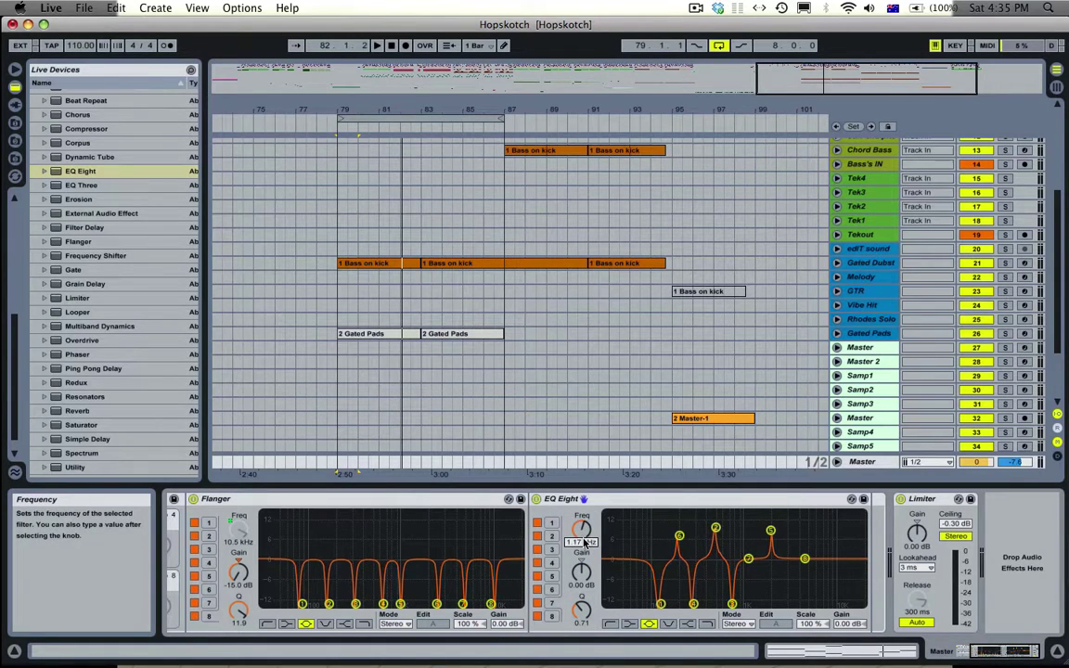
{"action": "left_click_drag", "start_coordinate": [582, 573], "coordinate": [589, 548]}
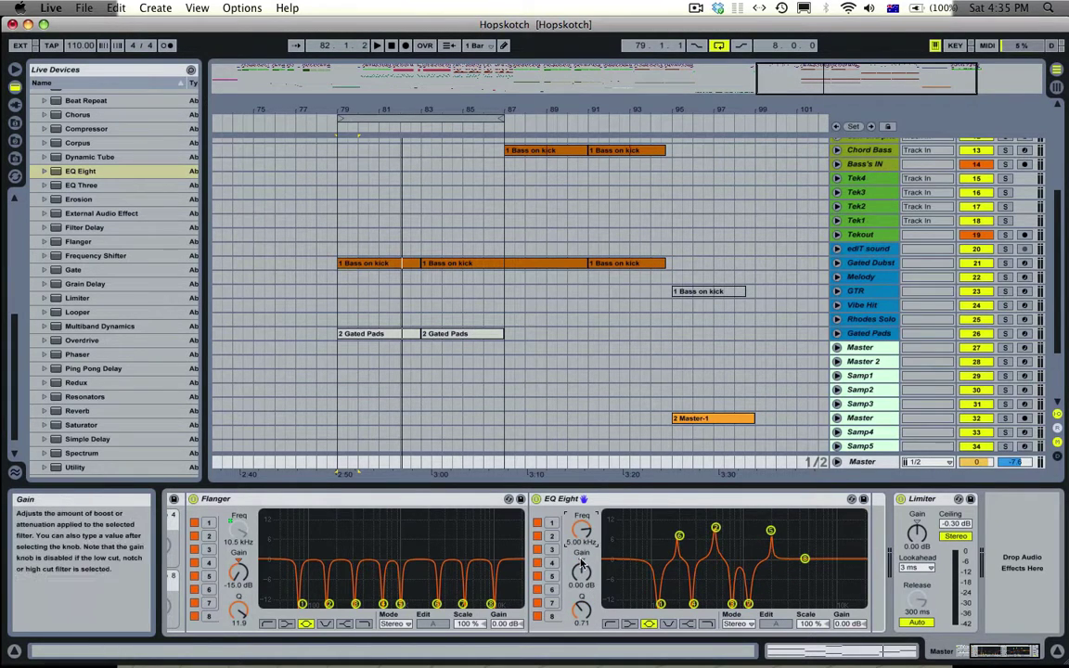
{"action": "mouse_move", "coordinate": [580, 572]}
{"action": "left_mouse_down"}
{"action": "mouse_move", "coordinate": [580, 612]}
{"action": "mouse_move", "coordinate": [581, 576]}
{"action": "left_mouse_up"}
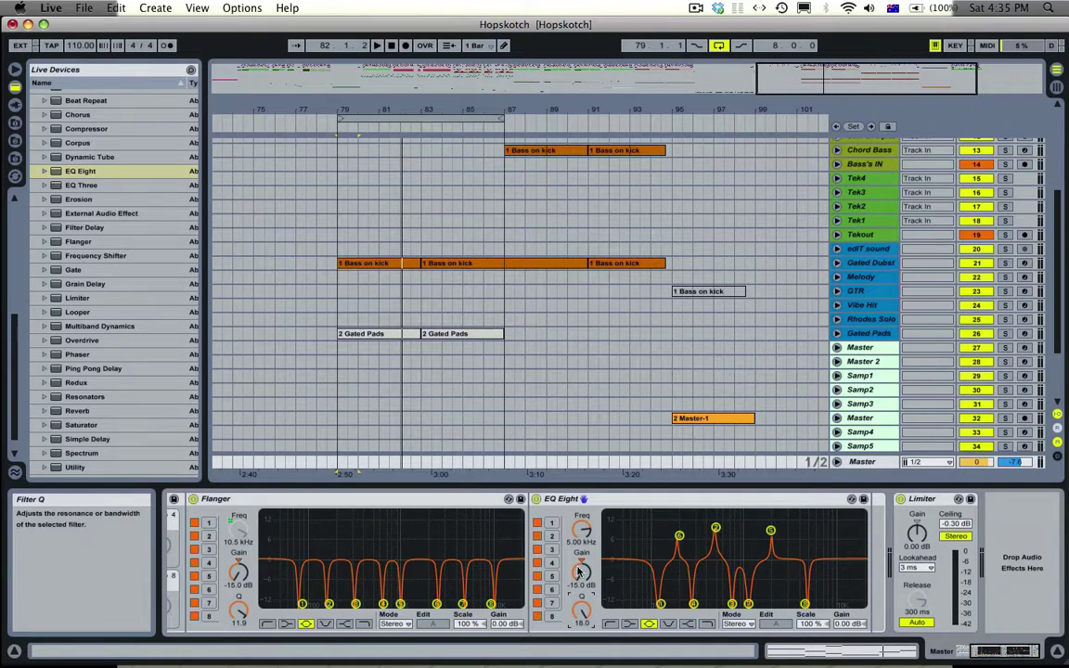
Fold the Flanger device and map the second EQ Eight's filter 1 frequency to Macro 2 with a minimum of 123 Hz
{"action": "left_click", "coordinate": [465, 498]}
{"action": "key", "text": "super+g"}
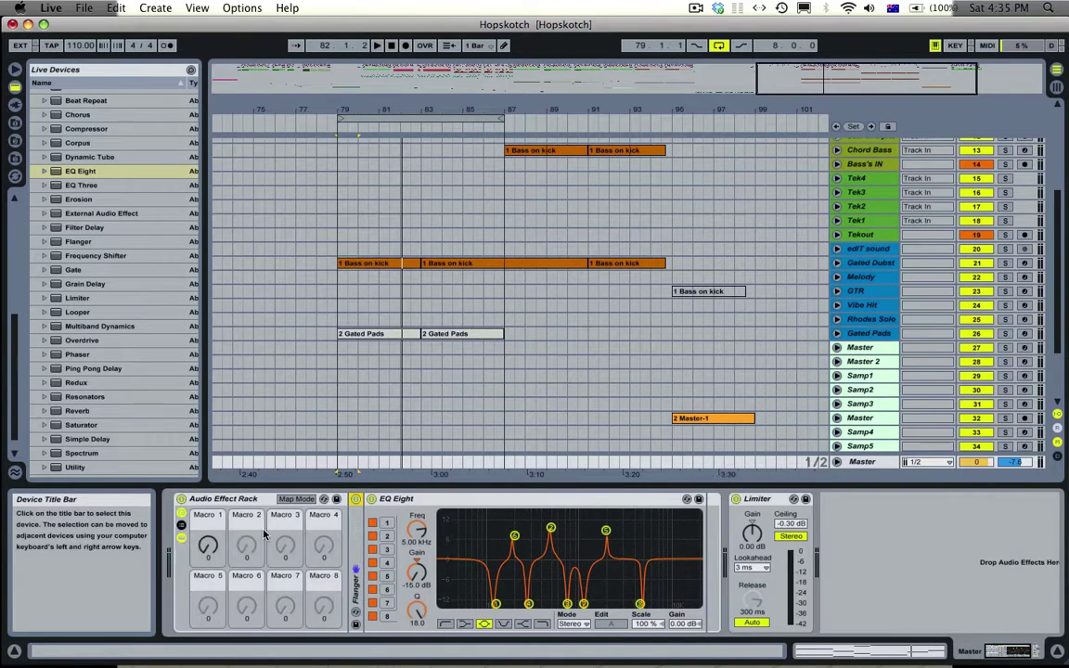
{"action": "left_click", "coordinate": [296, 498]}
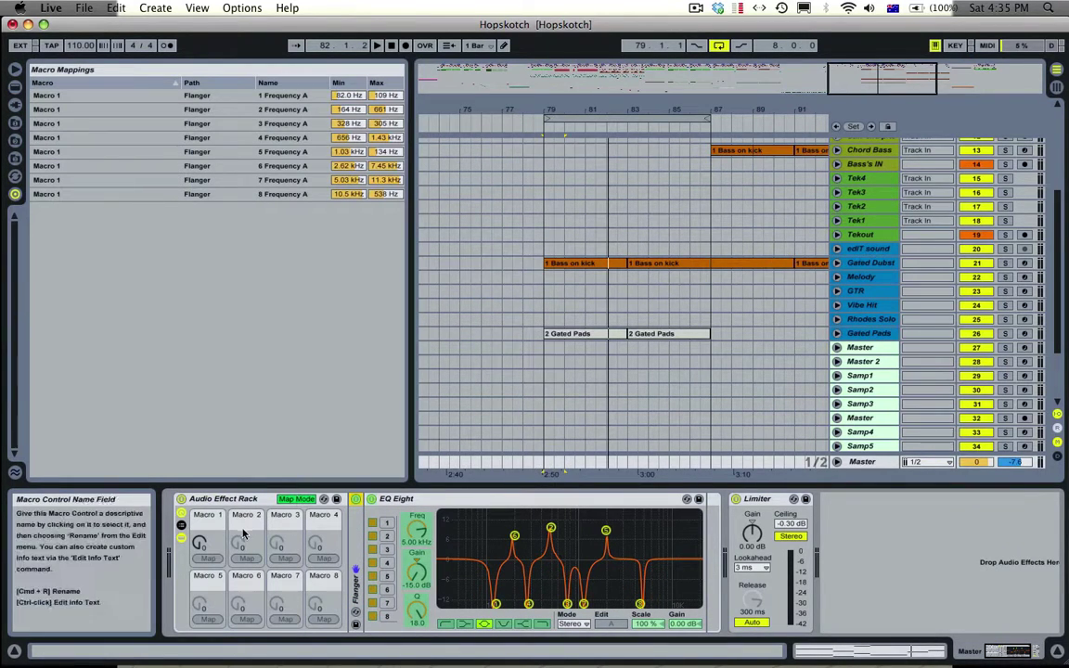
{"action": "left_click", "coordinate": [418, 532]}
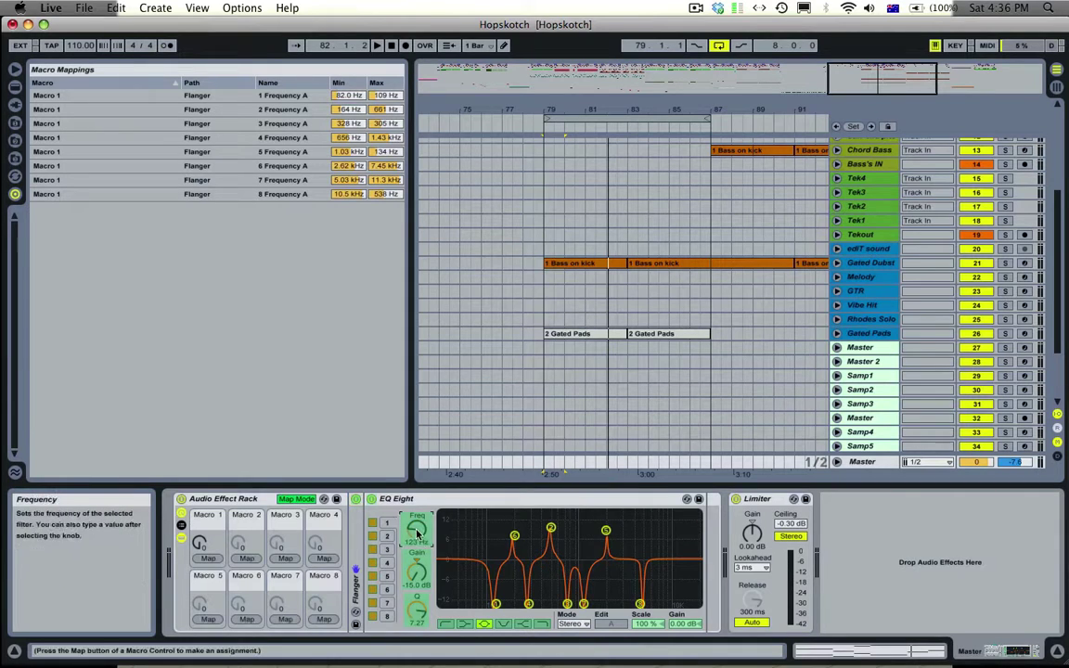
{"action": "left_click", "coordinate": [208, 557]}
{"action": "left_click", "coordinate": [351, 209]}
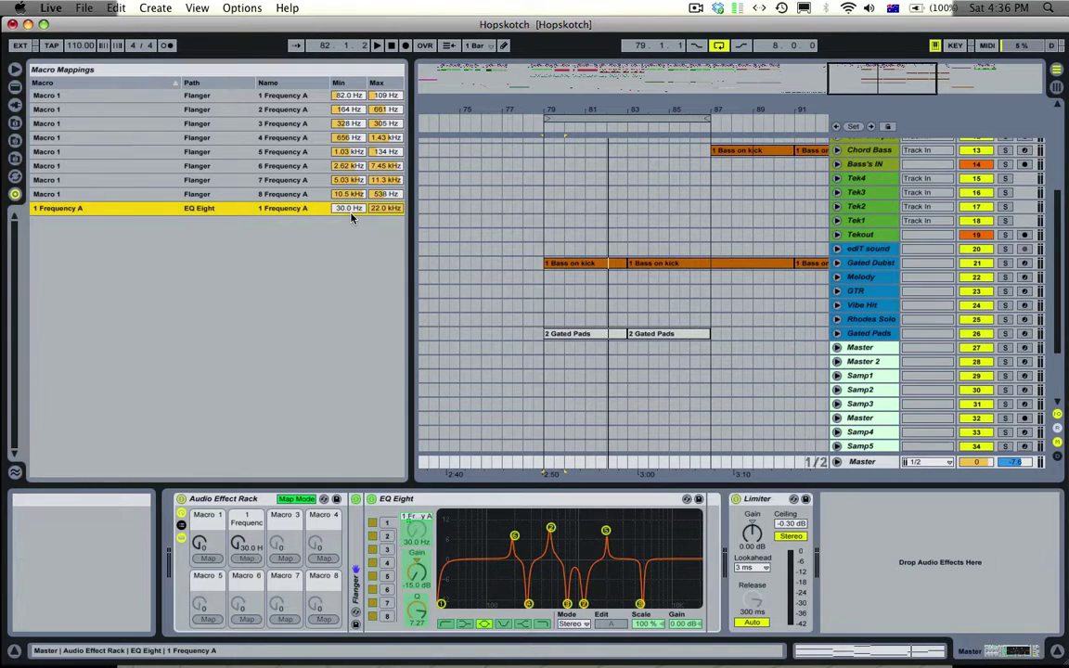
{"action": "left_click", "coordinate": [352, 210]}
{"action": "type", "text": "123"}
{"action": "key", "text": "Return"}
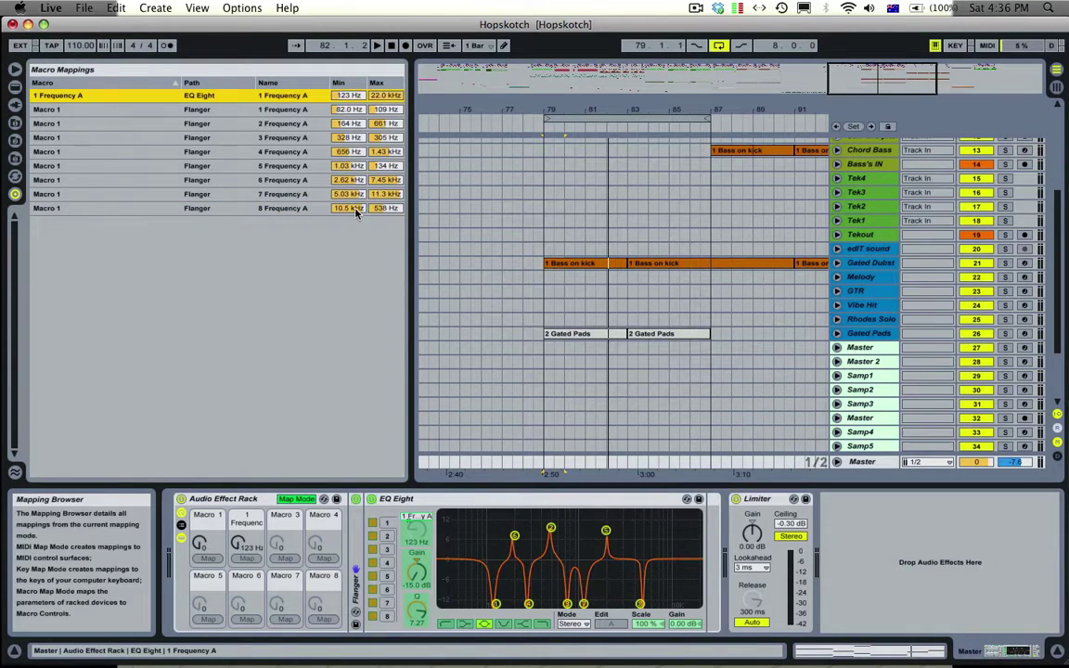
Map the second EQ Eight's filter 2 frequency to Macro 2 with a minimum of 500 Hz
{"action": "left_click", "coordinate": [387, 537]}
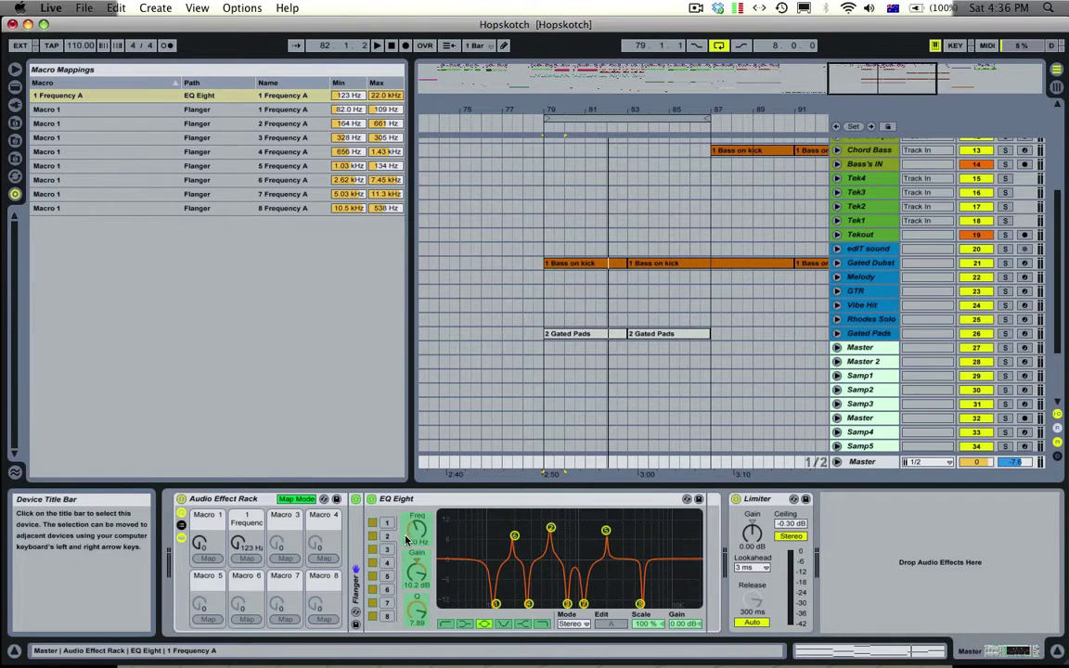
{"action": "left_click", "coordinate": [284, 558]}
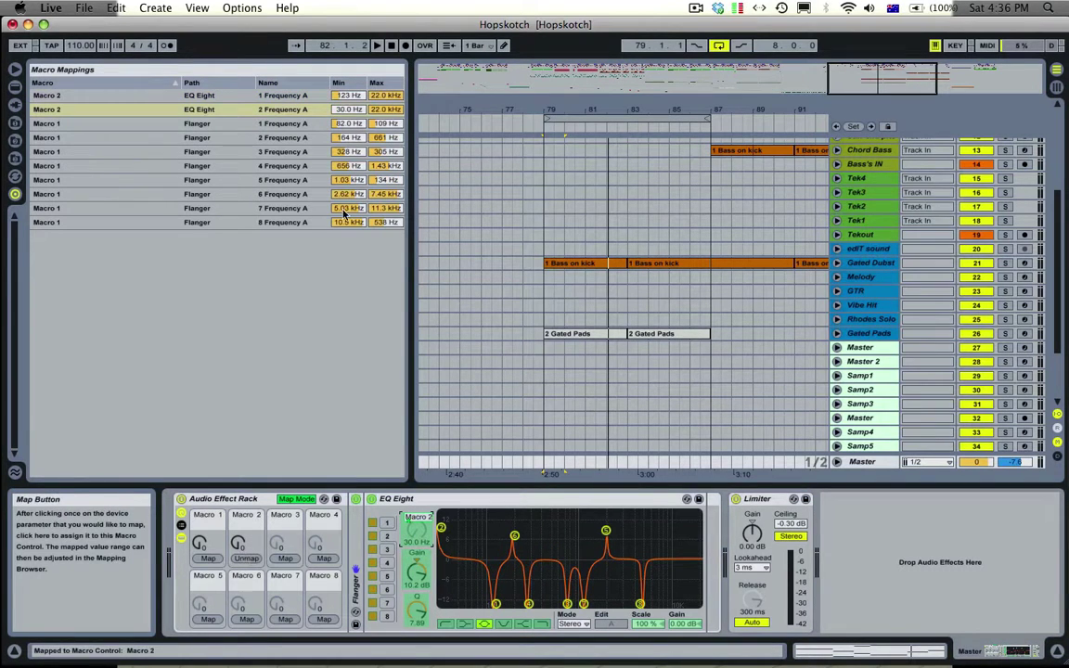
{"action": "left_click", "coordinate": [350, 109]}
{"action": "type", "text": "500"}
{"action": "key", "text": "Return"}
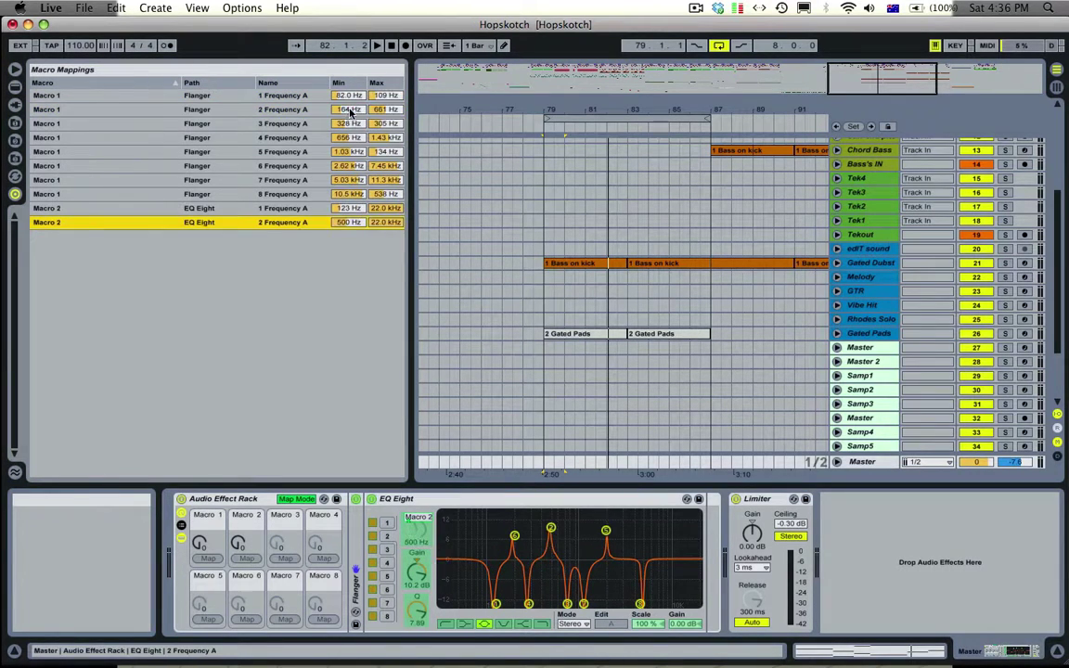
Map the second EQ Eight's filter 3 frequency to Macro 2 with a minimum of 772 Hz
{"action": "left_click", "coordinate": [387, 550]}
{"action": "left_click", "coordinate": [417, 531]}
{"action": "left_click", "coordinate": [246, 557]}
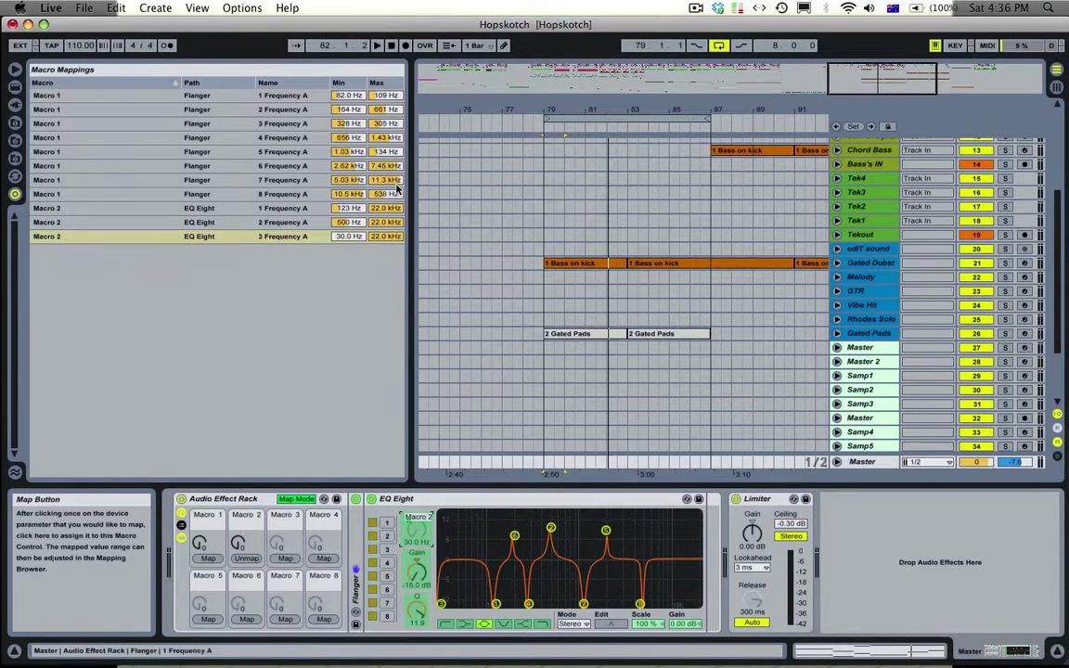
{"action": "left_click", "coordinate": [348, 238]}
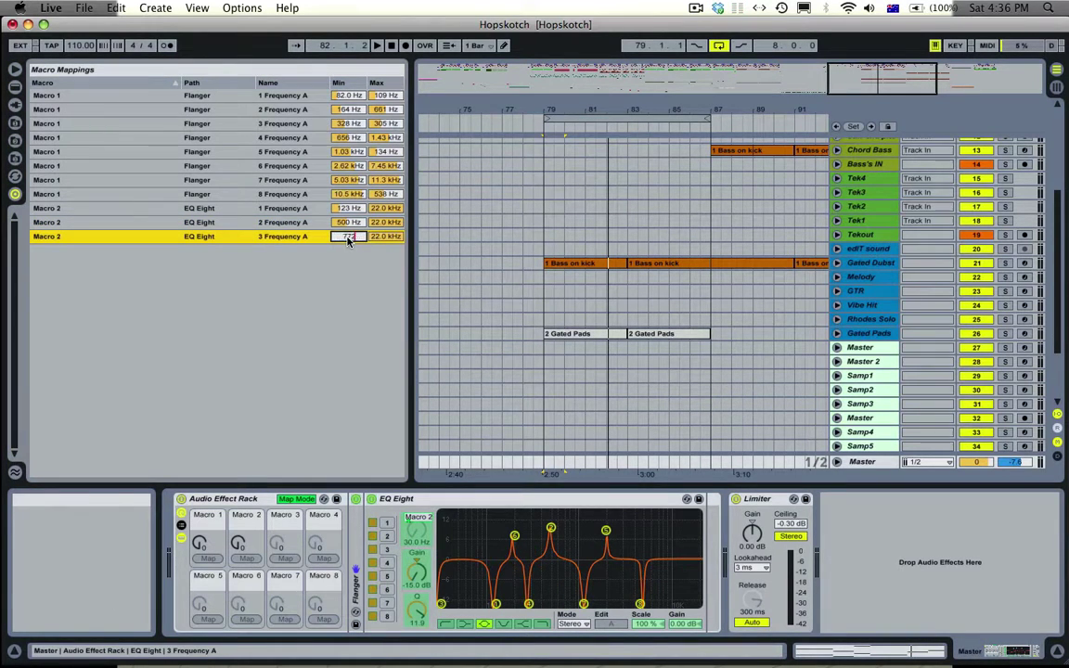
{"action": "type", "text": "772"}
{"action": "key", "text": "Return"}
Map the second EQ Eight's filter 4 frequency to Macro 2 with a minimum of 285 Hz
{"action": "left_click", "coordinate": [388, 563]}
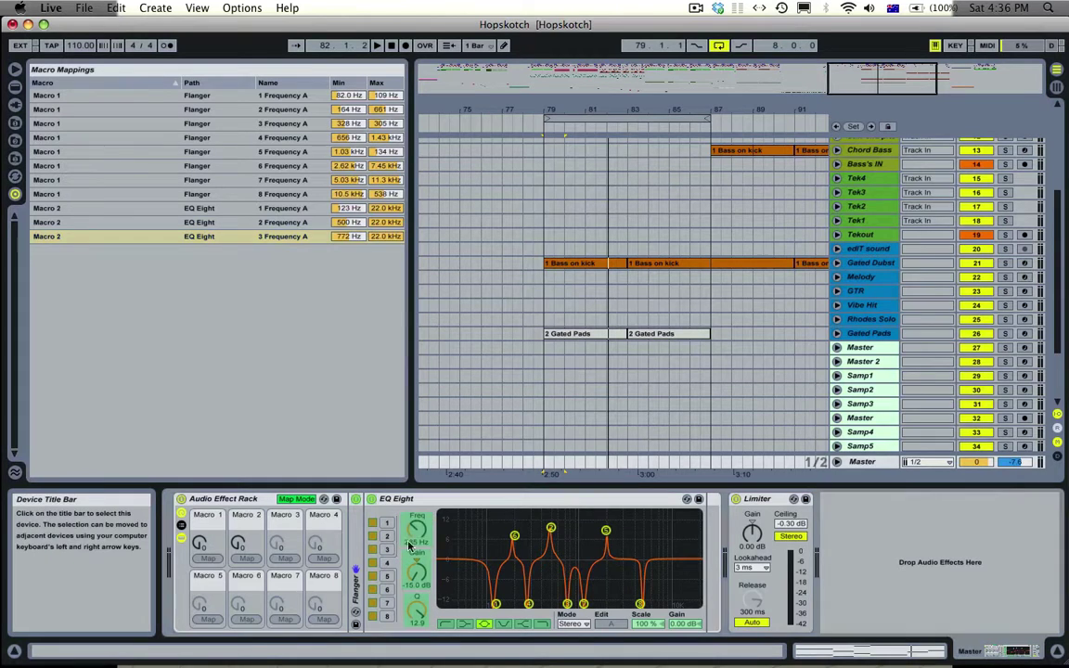
{"action": "left_click", "coordinate": [246, 558]}
{"action": "left_click", "coordinate": [347, 256]}
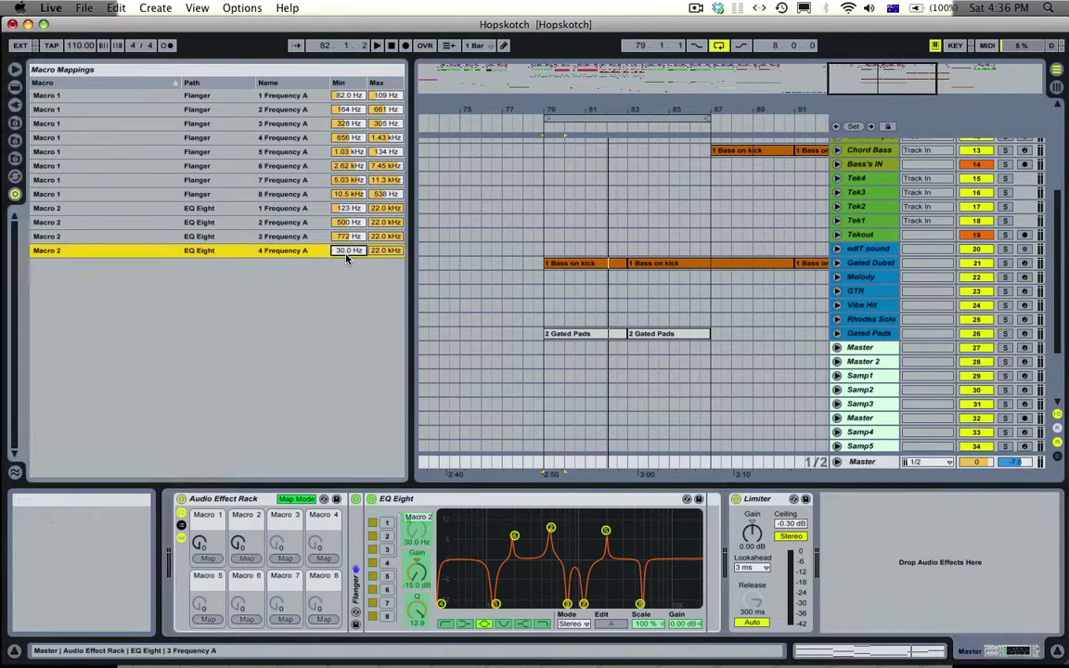
{"action": "type", "text": "285"}
{"action": "key", "text": "Return"}
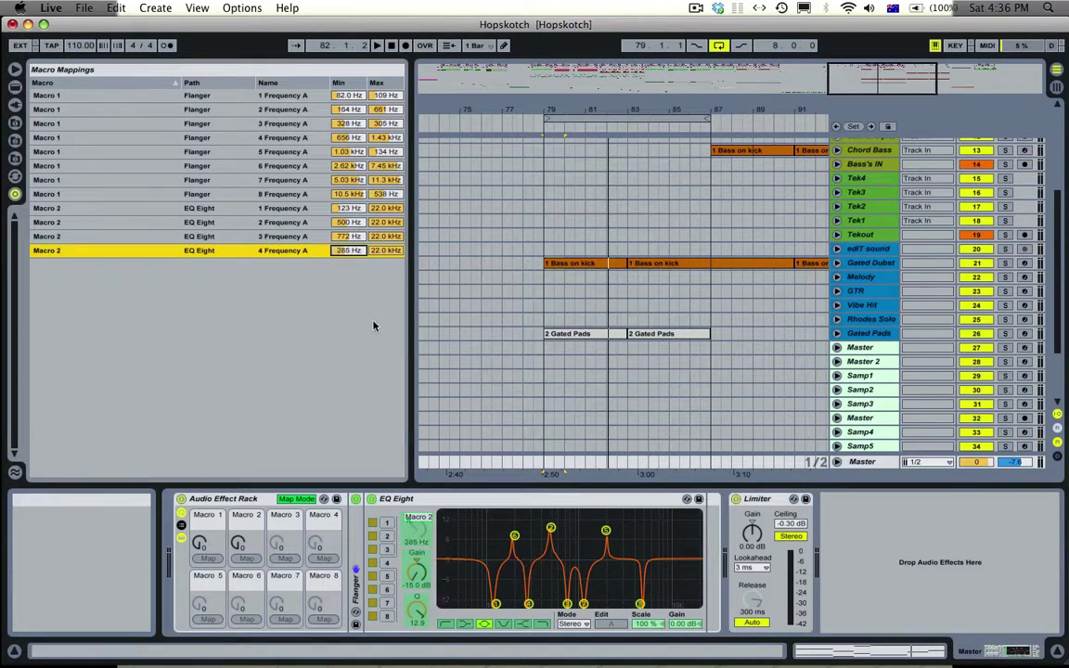
Map the second EQ Eight's filter 5 frequency to Macro 2 with a minimum of 2000 Hz
{"action": "left_click", "coordinate": [388, 576]}
{"action": "left_click", "coordinate": [413, 542]}
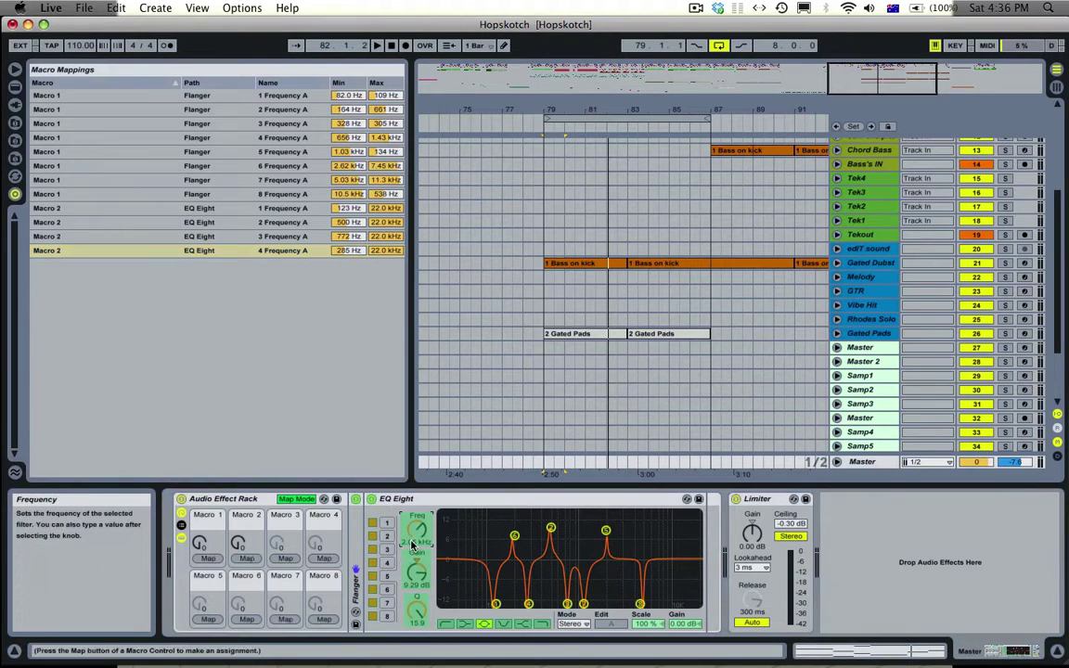
{"action": "left_click", "coordinate": [253, 558]}
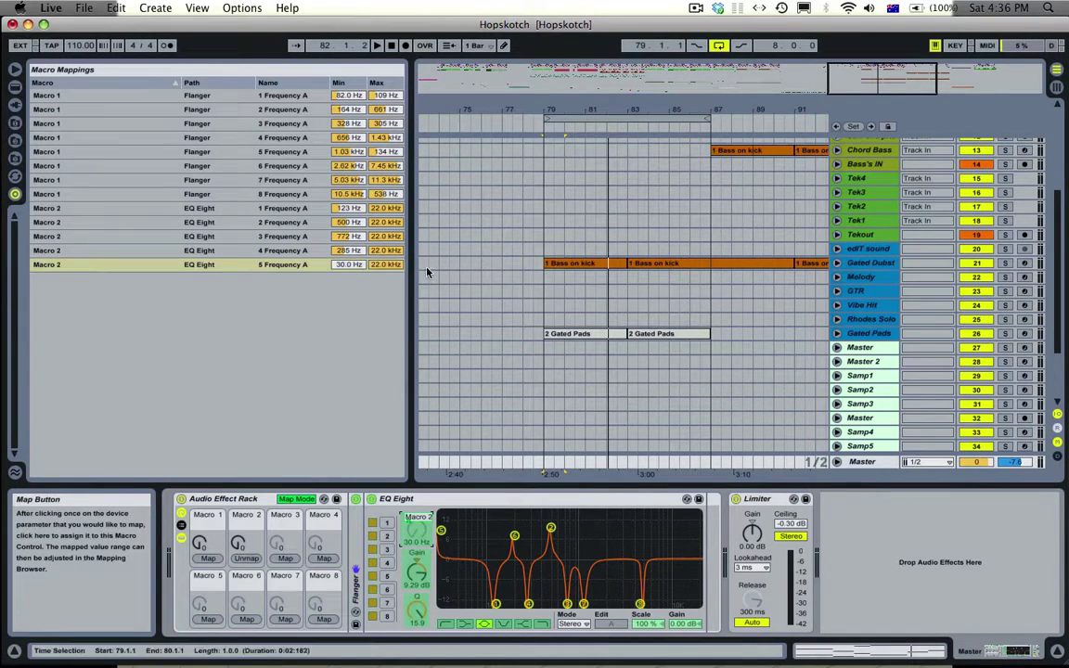
{"action": "left_click", "coordinate": [356, 267]}
{"action": "type", "text": "2000"}
{"action": "key", "text": "Return"}
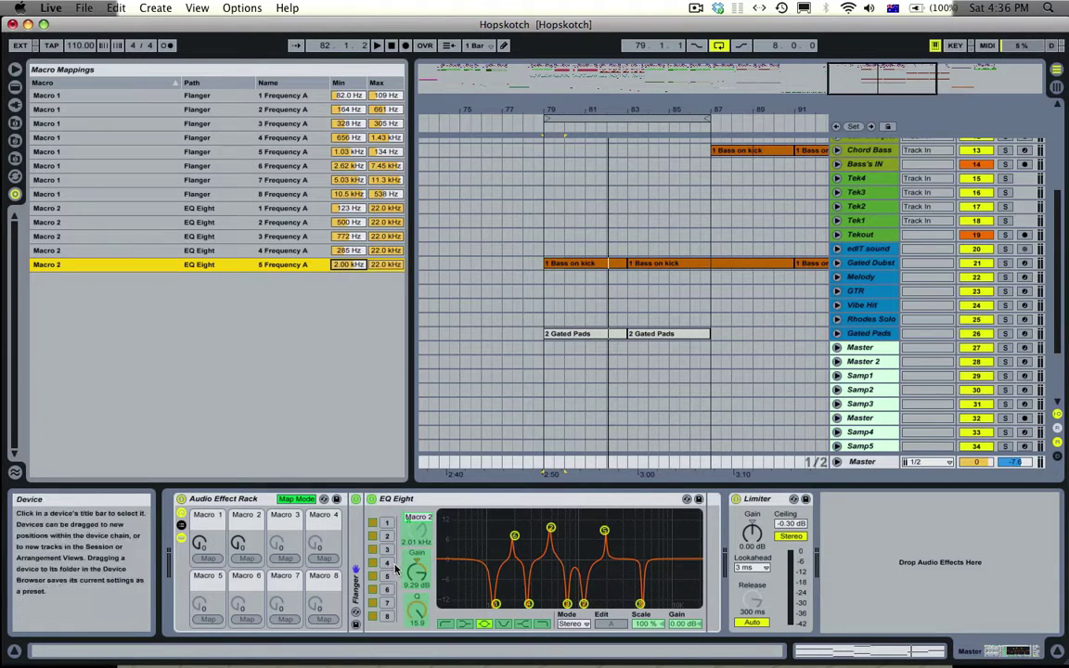
Map the second EQ Eight's filter 7 frequency to Macro 2 with a minimum of 1107 Hz
{"action": "left_click", "coordinate": [387, 600]}
{"action": "left_click", "coordinate": [417, 530]}
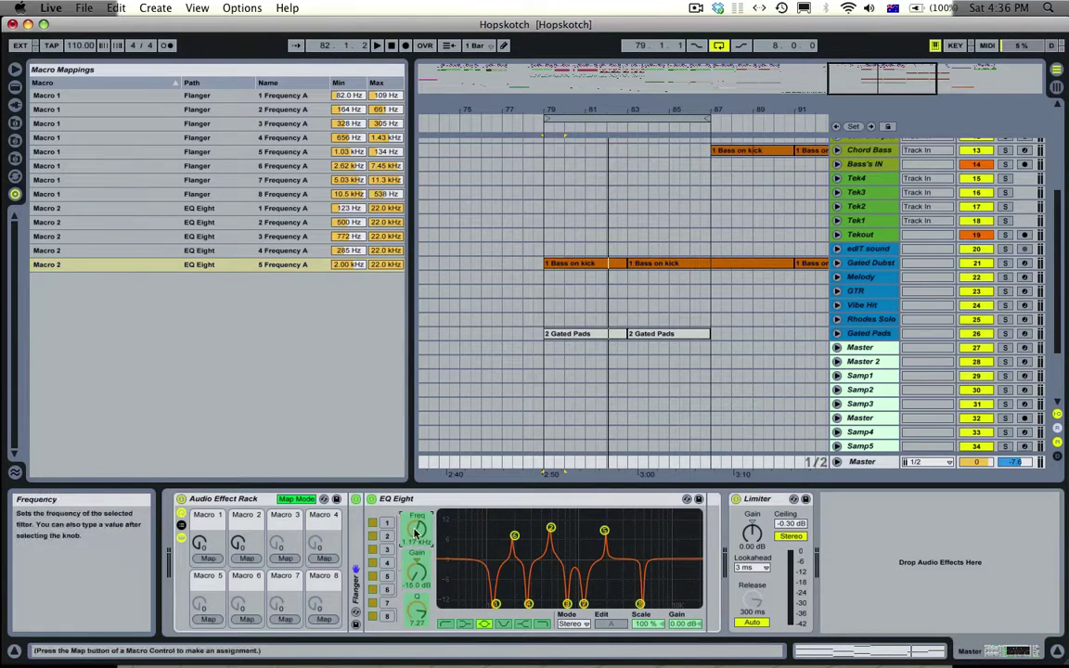
{"action": "left_click", "coordinate": [246, 558]}
{"action": "left_click", "coordinate": [359, 280]}
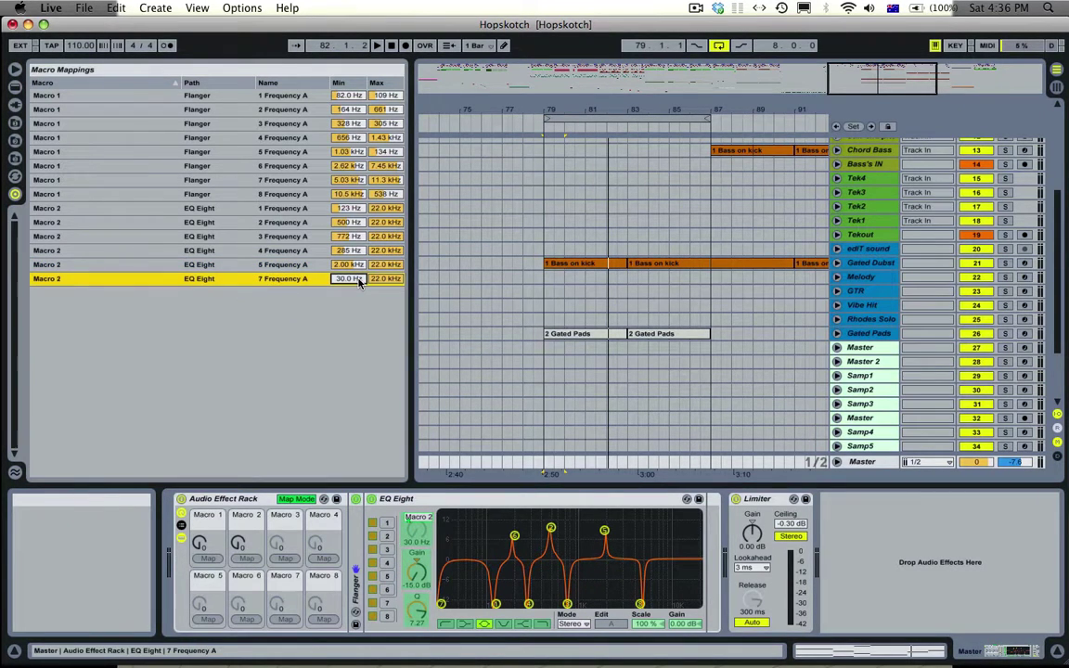
{"action": "type", "text": "1107"}
{"action": "key", "text": "Return"}
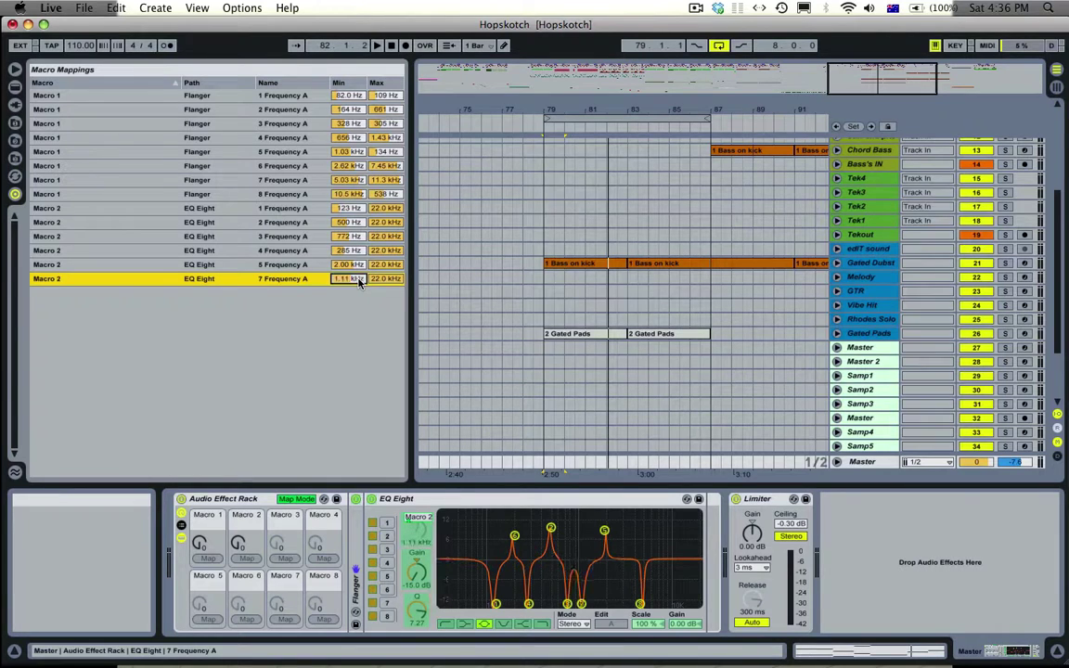
Map the second EQ Eight's filter 8 frequency to Macro 2 with a minimum of 5000 Hz
{"action": "left_click", "coordinate": [387, 617]}
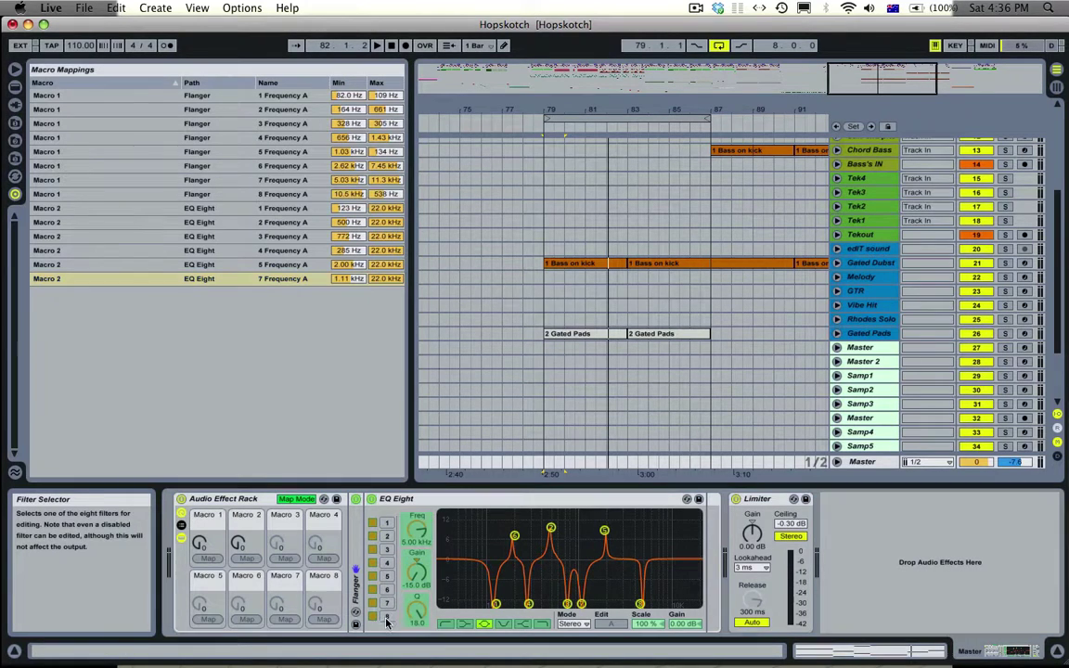
{"action": "left_click", "coordinate": [253, 562]}
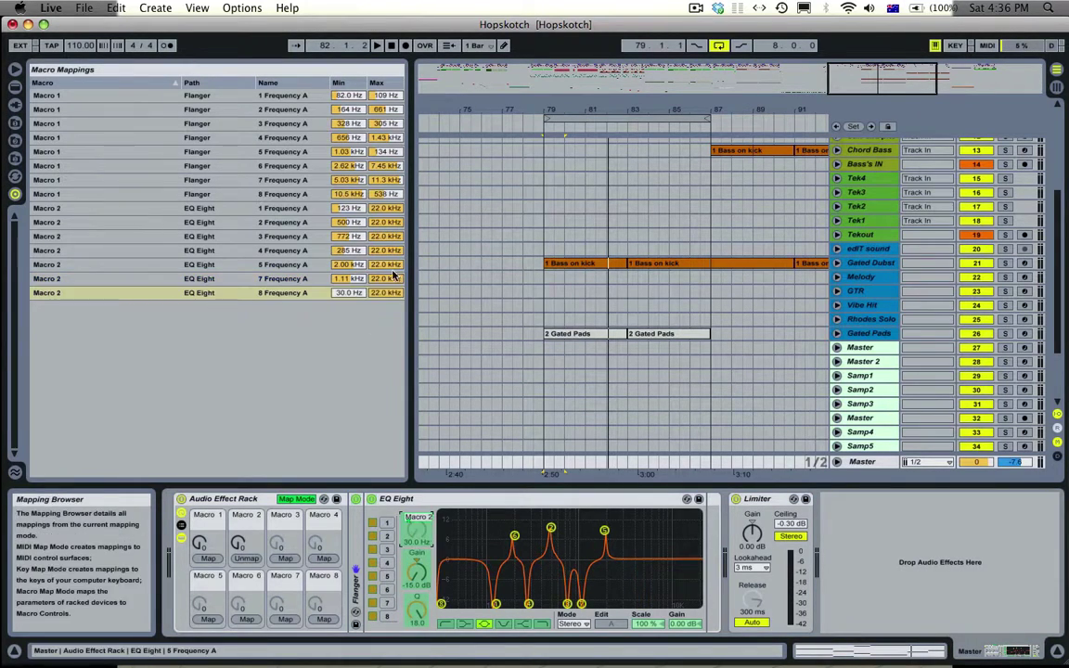
{"action": "left_click", "coordinate": [345, 295]}
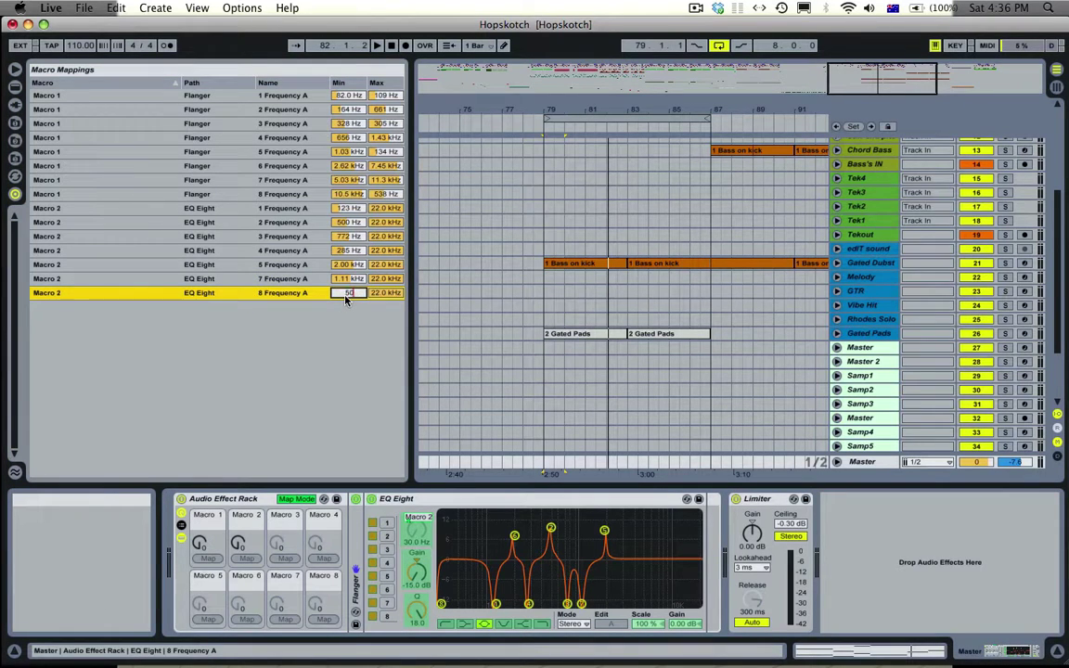
{"action": "type", "text": "5000"}
{"action": "key", "text": "Return"}
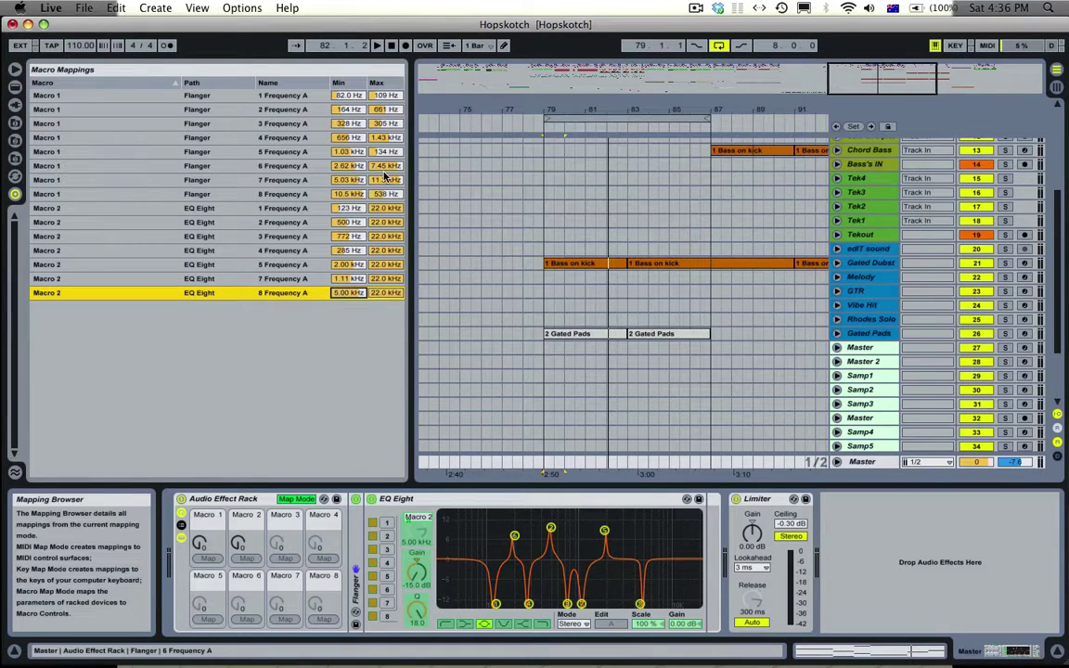
Set Macro 2's frequency maximums in order to 6.39, 1.59, 1.29 and 13.8 kHz, 566 Hz, 855 Hz and 3.81 kHz, and leave macro mapping
{"action": "left_click_drag", "start_coordinate": [394, 210], "coordinate": [394, 210]}
{"action": "left_click_drag", "start_coordinate": [392, 223], "coordinate": [391, 317]}
{"action": "left_click", "coordinate": [390, 263]}
{"action": "left_click", "coordinate": [393, 251]}
{"action": "left_click_drag", "start_coordinate": [393, 251], "coordinate": [392, 322]}
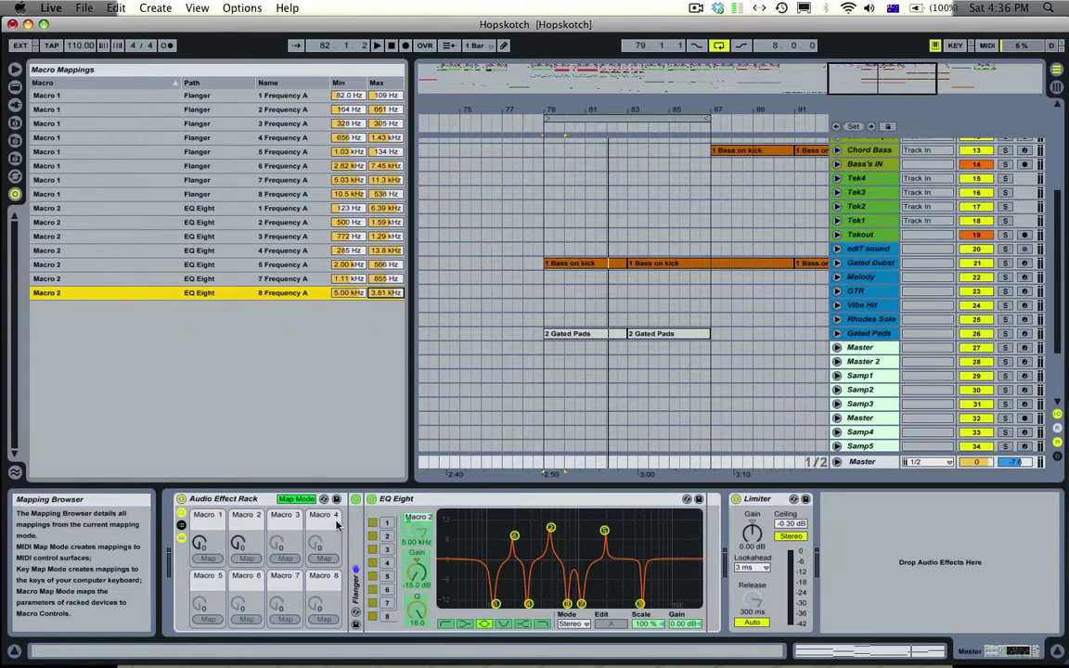
{"action": "left_click", "coordinate": [296, 498]}
{"action": "mouse_move", "coordinate": [246, 547]}
{"action": "left_mouse_down"}
{"action": "mouse_move", "coordinate": [246, 529]}
{"action": "mouse_move", "coordinate": [246, 547]}
{"action": "left_mouse_up"}
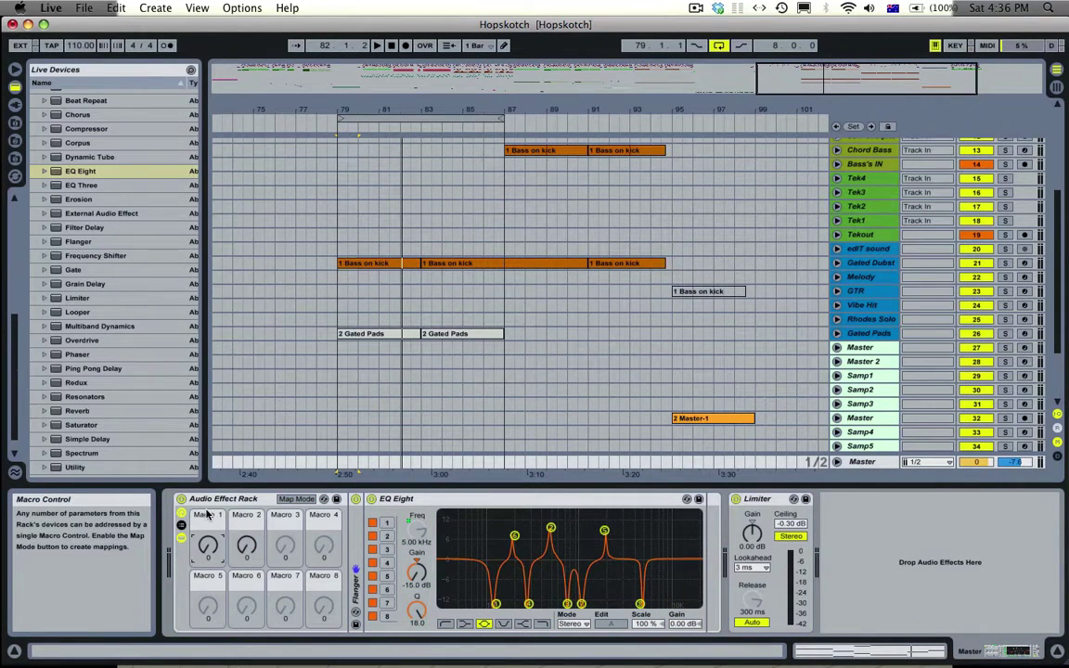
Rename the rack's Macro 1 as Flanger and Macro 2 as Phaser
{"action": "left_click", "coordinate": [206, 515]}
{"action": "key", "text": "super+r"}
{"action": "type", "text": "Flang"}
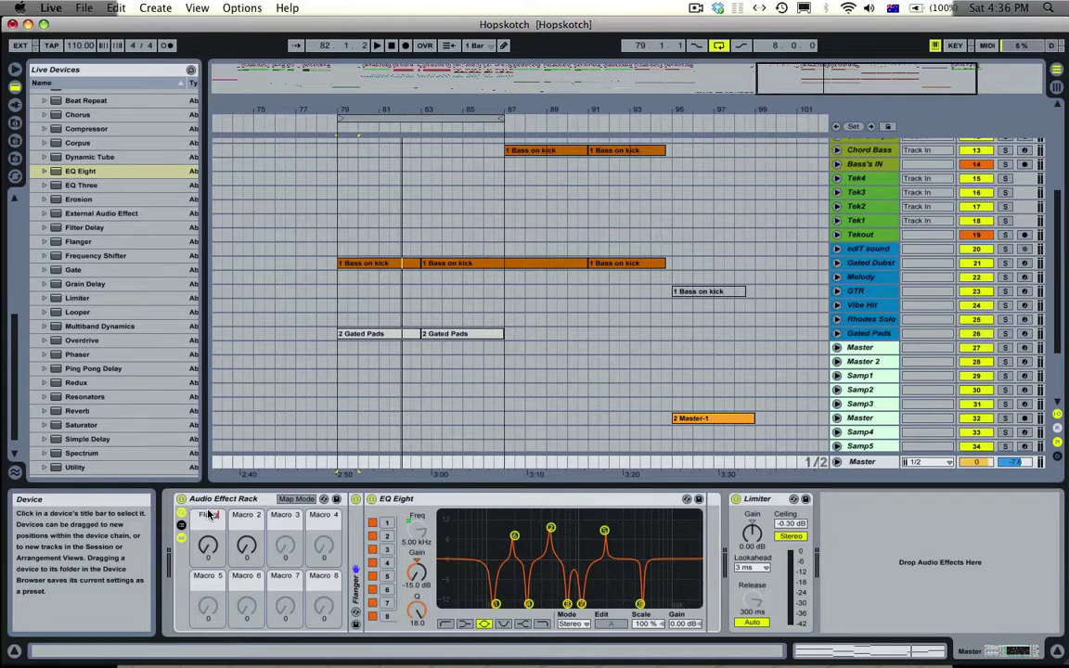
{"action": "type", "text": "er"}
{"action": "left_click", "coordinate": [247, 520]}
{"action": "key", "text": "super+r"}
{"action": "type", "text": "E"}
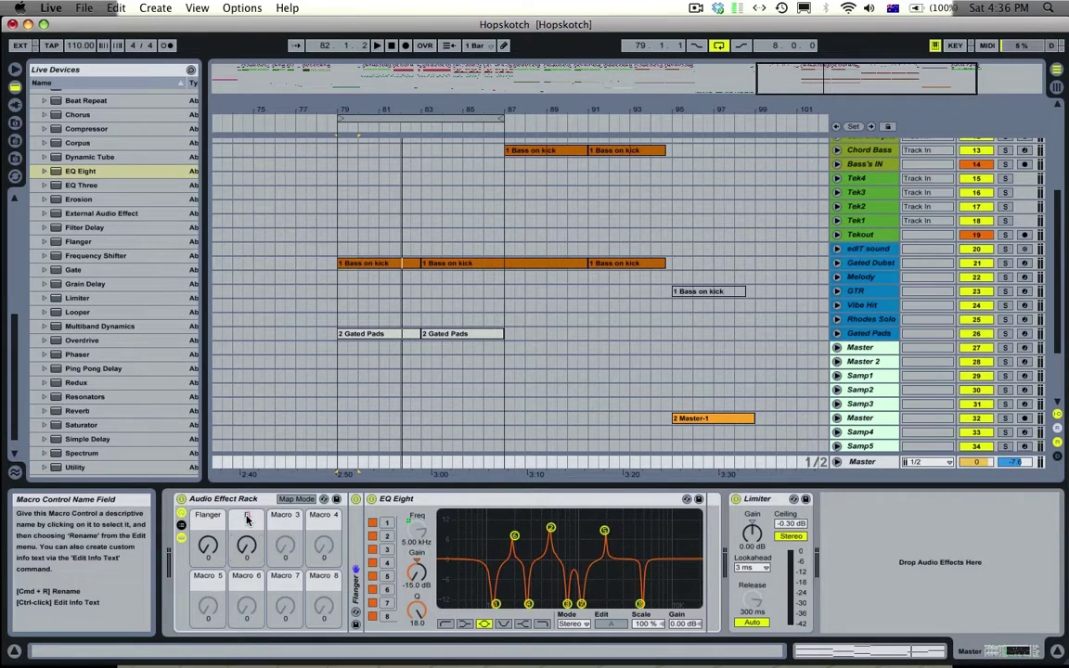
{"action": "type", "text": "Phaser"}
{"action": "key", "text": "Return"}
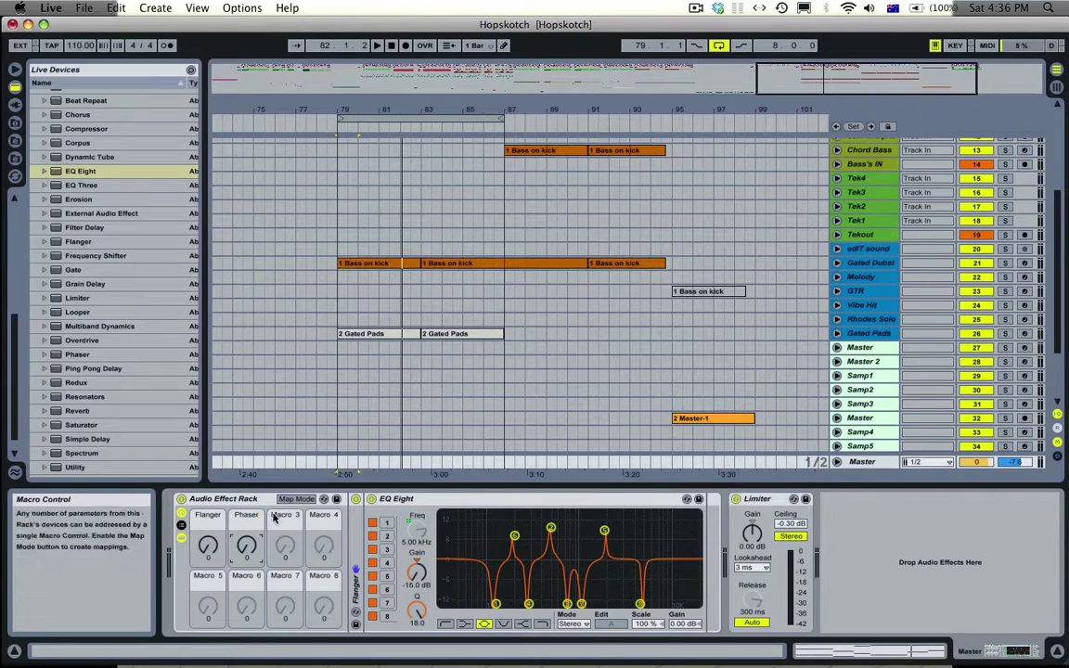
Rename the second EQ Eight device as Phaser
{"action": "left_click", "coordinate": [405, 501]}
{"action": "key", "text": "super+r"}
{"action": "type", "text": "Ph"}
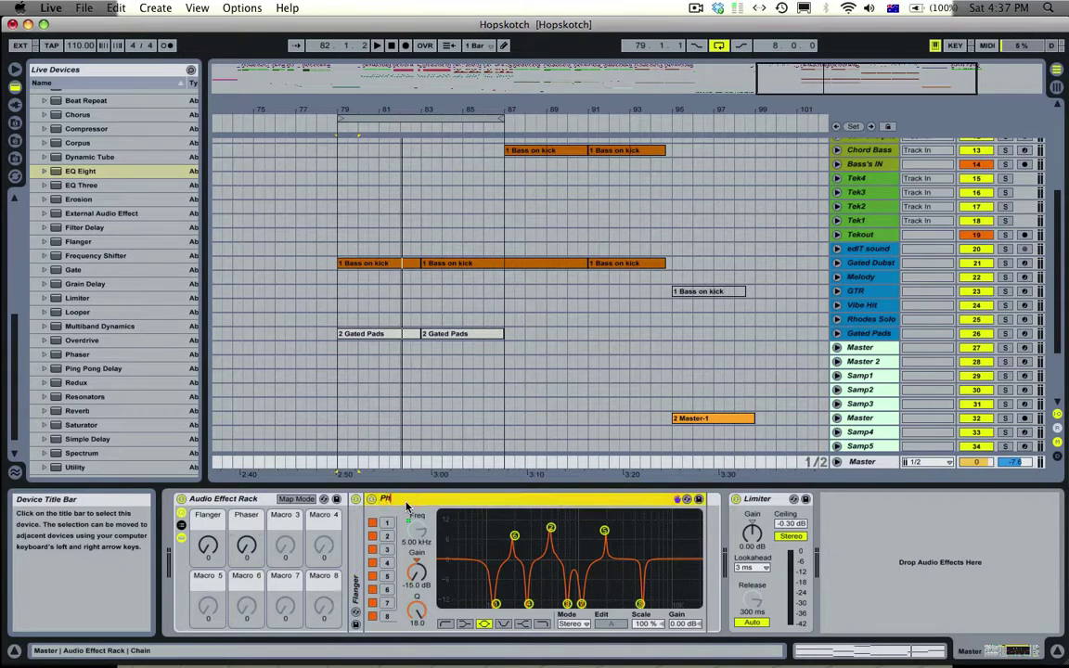
{"action": "type", "text": "aser"}
{"action": "key", "text": "Return"}
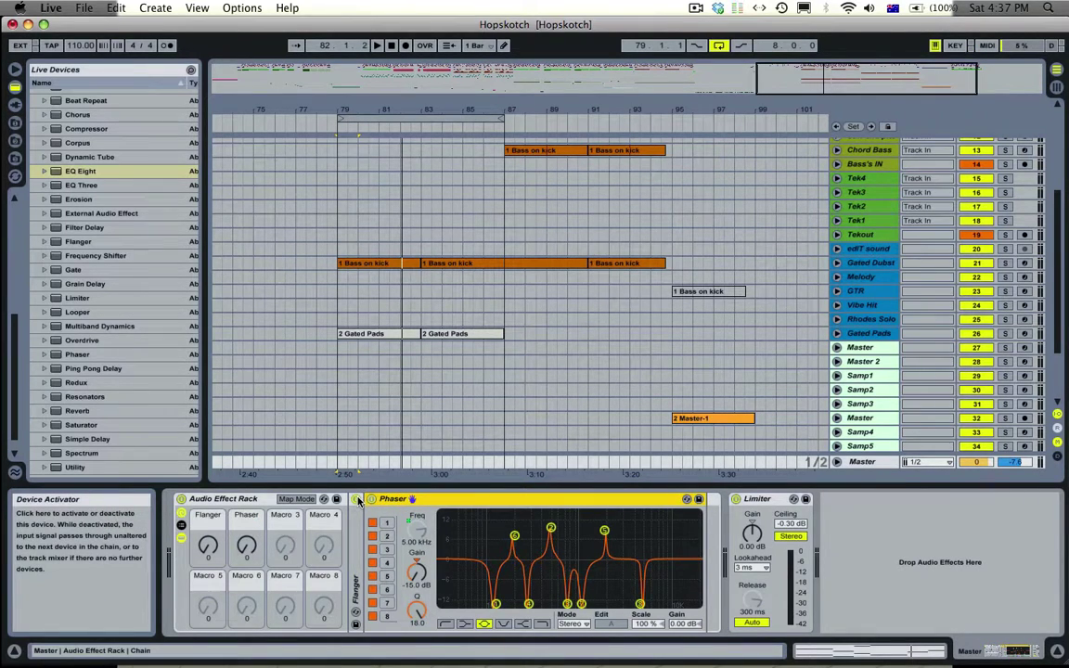
Expand the collapsed Flanger device and audition the Flanger macro over the looped section, returning it to 0
{"action": "key", "text": "space"}
{"action": "left_click_drag", "start_coordinate": [243, 546], "coordinate": [208, 529]}
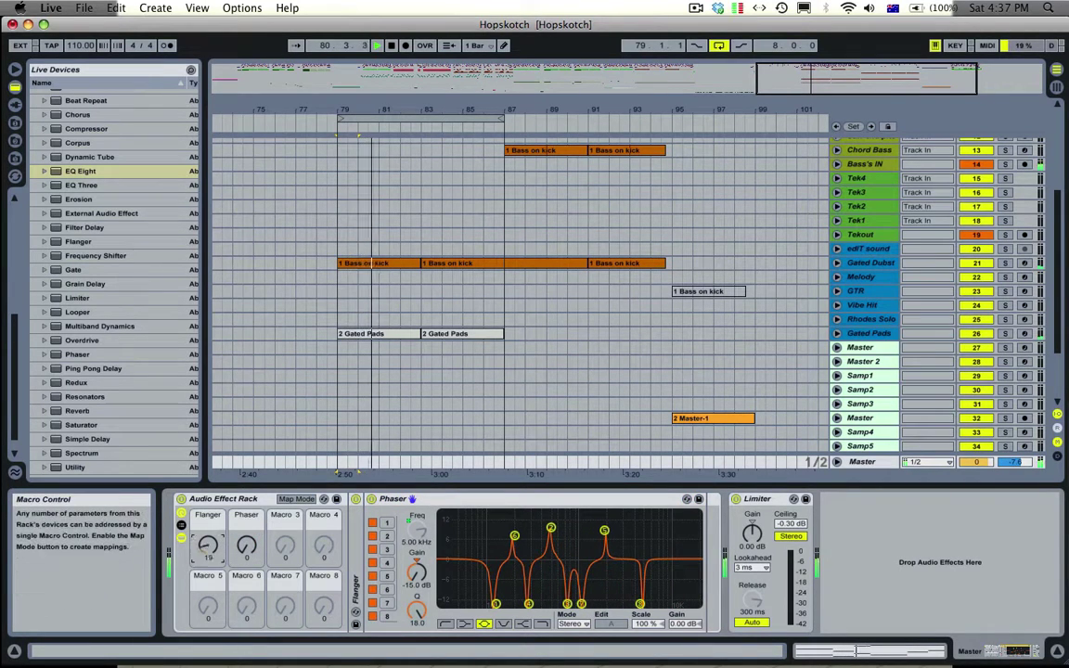
{"action": "double_click", "coordinate": [355, 555]}
{"action": "mouse_move", "coordinate": [211, 548]}
{"action": "left_mouse_down"}
{"action": "mouse_move", "coordinate": [211, 447]}
{"action": "mouse_move", "coordinate": [210, 547]}
{"action": "left_mouse_up"}
{"action": "key", "text": "space"}
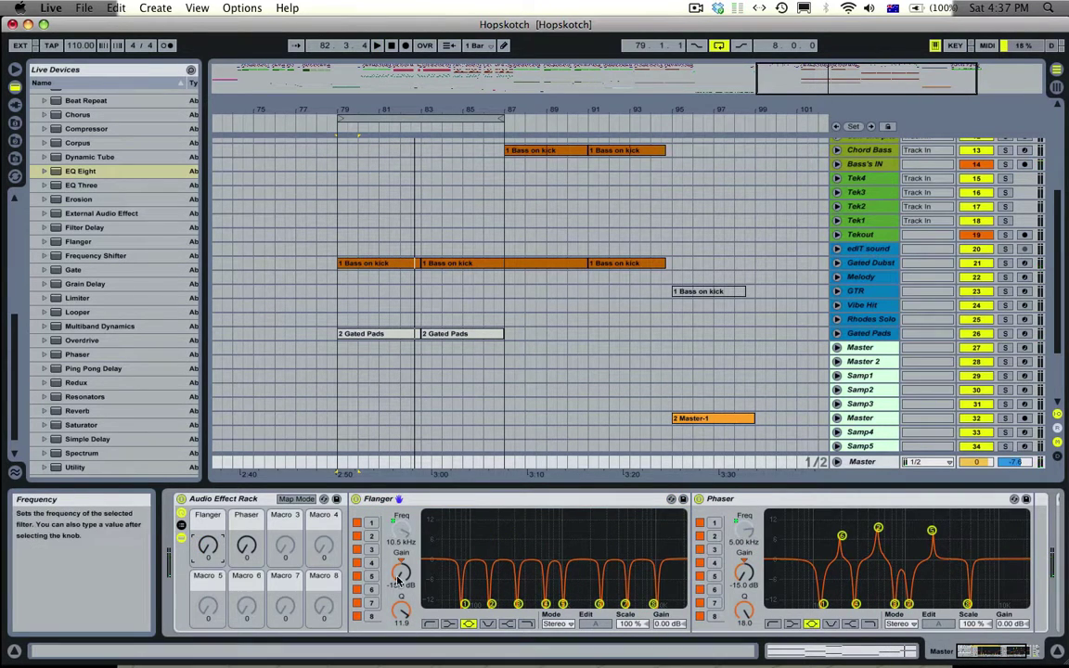
Turn the Flanger EQ's filters 8, 4, 7 and 2 into boosts, with filters 8 and 2 at 15.0 dB and filter 4 at 13.6 dB
{"action": "left_click_drag", "start_coordinate": [398, 577], "coordinate": [398, 458]}
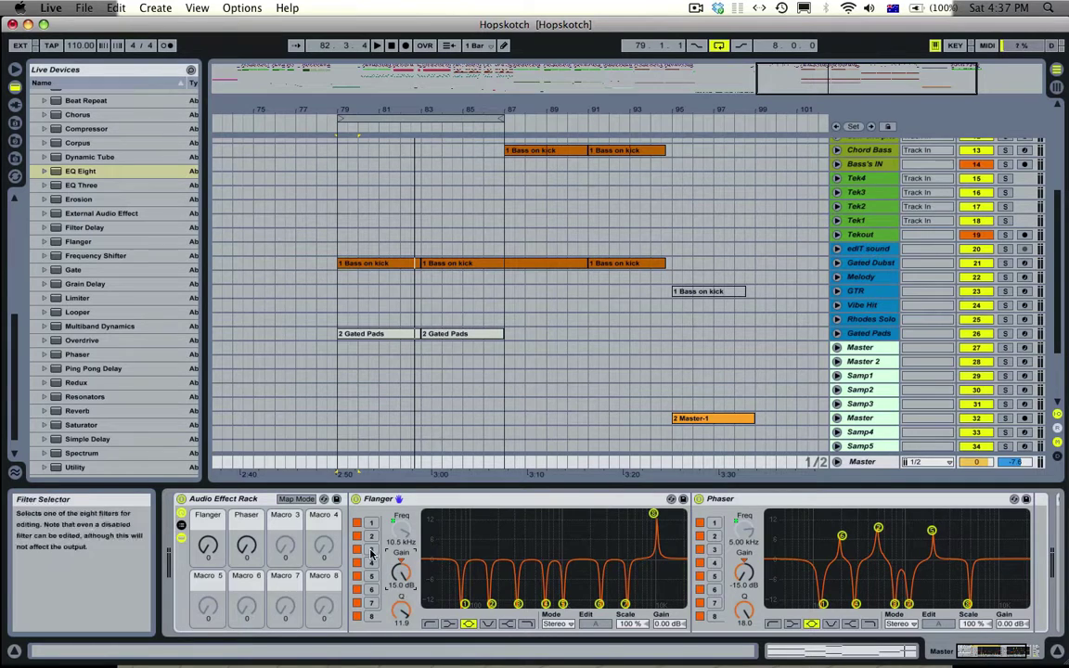
{"action": "left_click", "coordinate": [370, 562]}
{"action": "left_click_drag", "start_coordinate": [396, 572], "coordinate": [397, 461]}
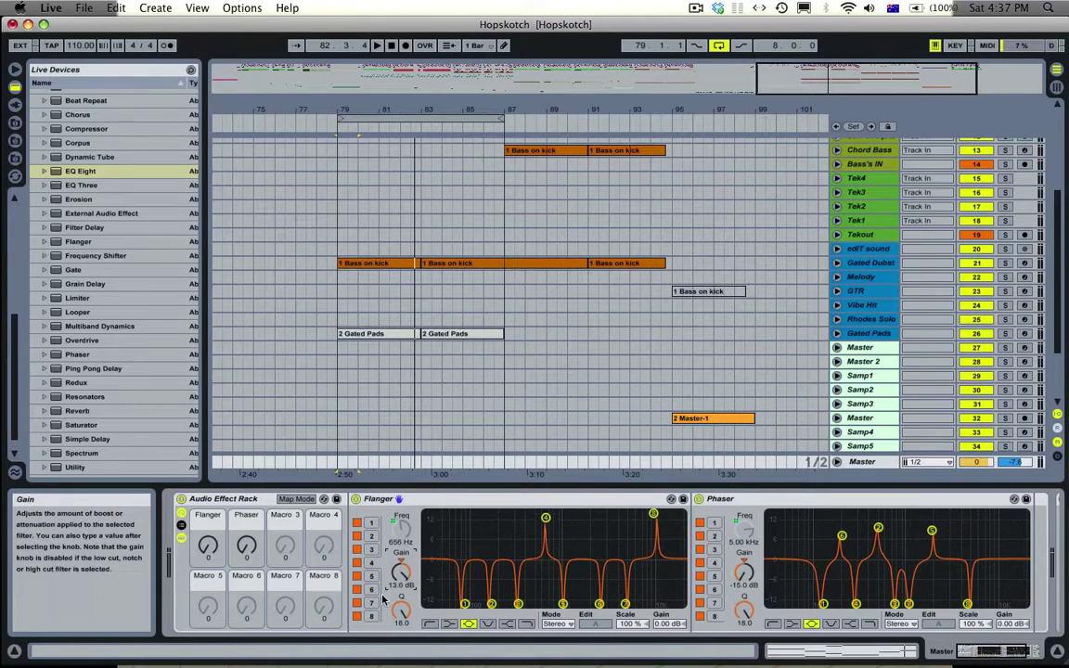
{"action": "left_click", "coordinate": [371, 602]}
{"action": "left_click_drag", "start_coordinate": [398, 581], "coordinate": [398, 468]}
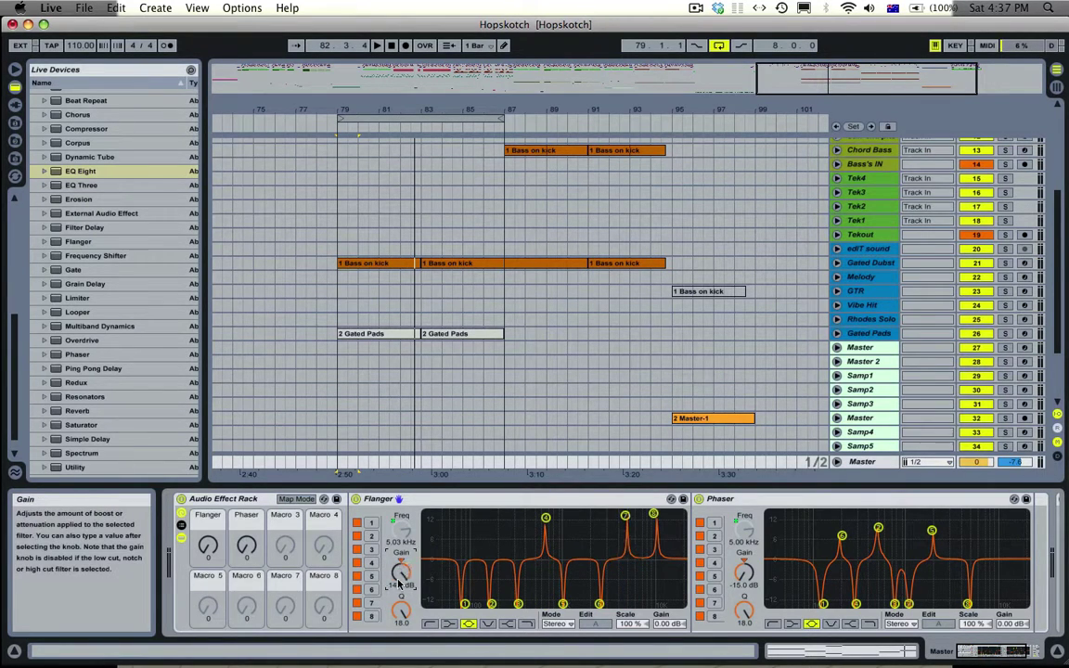
{"action": "left_click", "coordinate": [371, 522]}
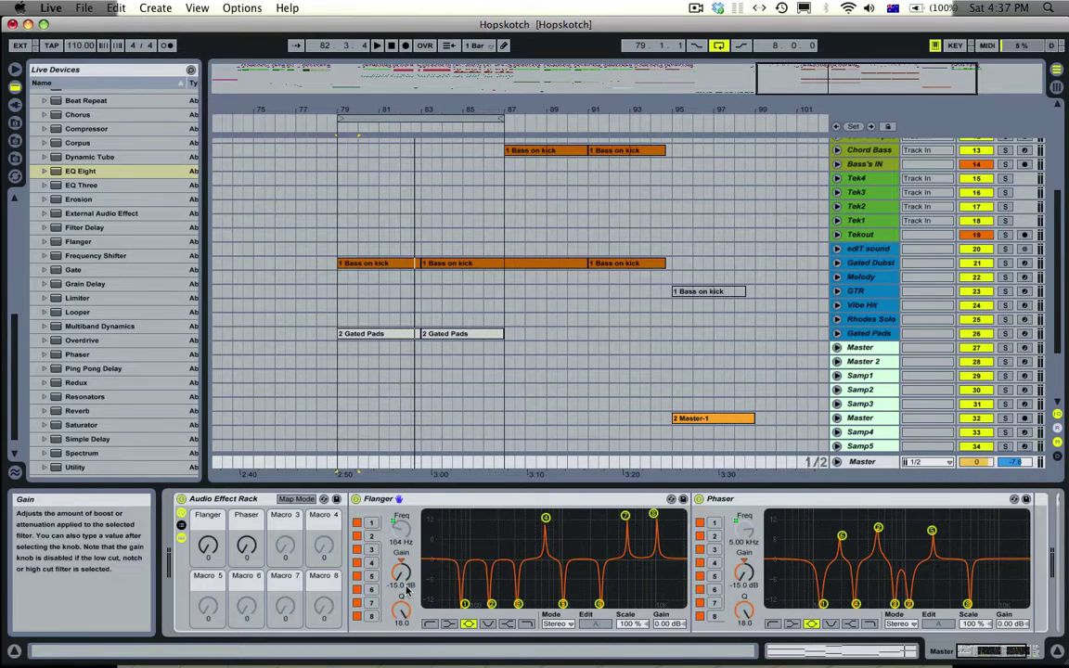
{"action": "left_click_drag", "start_coordinate": [405, 591], "coordinate": [401, 585]}
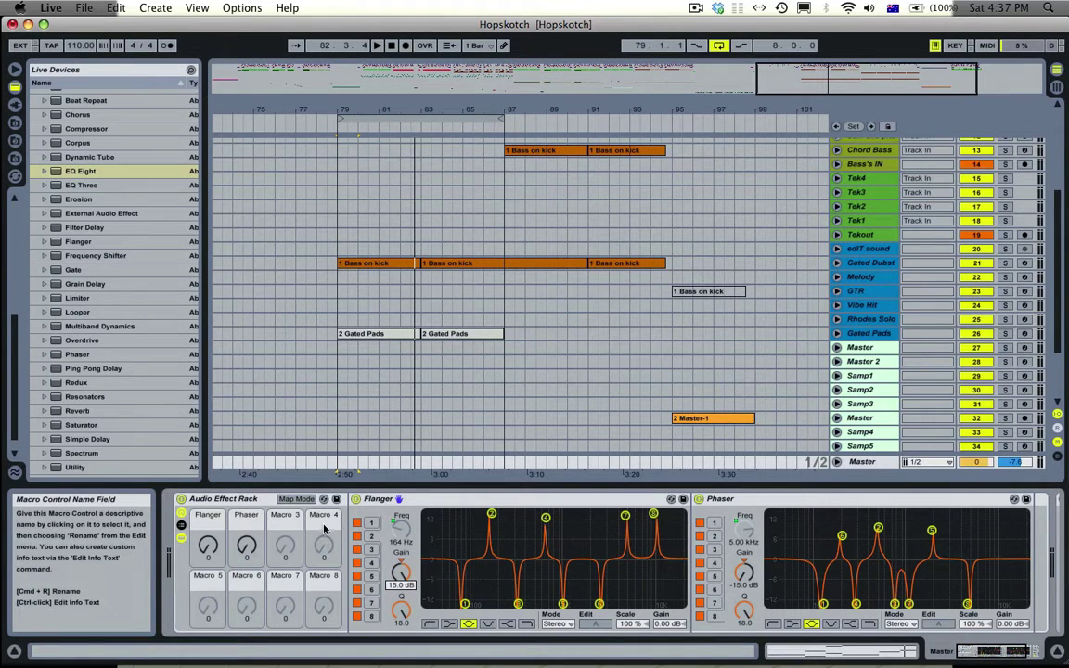
Play the loop and test the Flanger macro with the newly boosted filters
{"action": "key", "text": "space"}
{"action": "mouse_move", "coordinate": [209, 548]}
{"action": "left_mouse_down"}
{"action": "mouse_move", "coordinate": [208, 471]}
{"action": "mouse_move", "coordinate": [209, 548]}
{"action": "left_mouse_up"}
{"action": "key", "text": "space"}
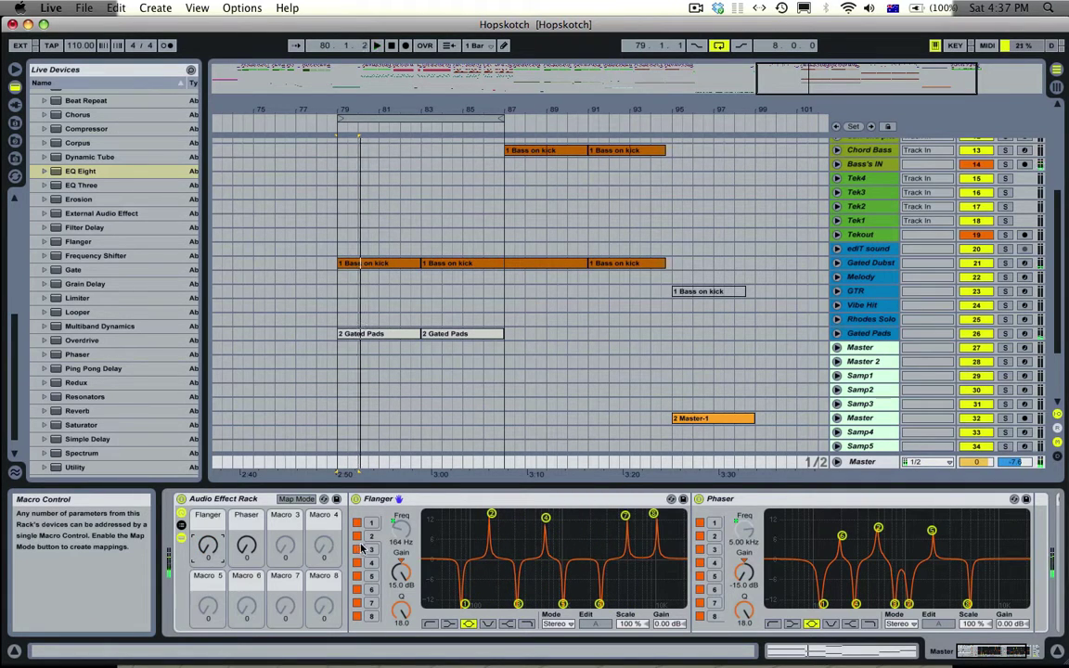
Lower the Flanger EQ's boosts, setting filter 2 to 6.67 dB and filter 8 to 6.19 dB, and reducing filters 4 and 7
{"action": "left_click_drag", "start_coordinate": [392, 572], "coordinate": [394, 580]}
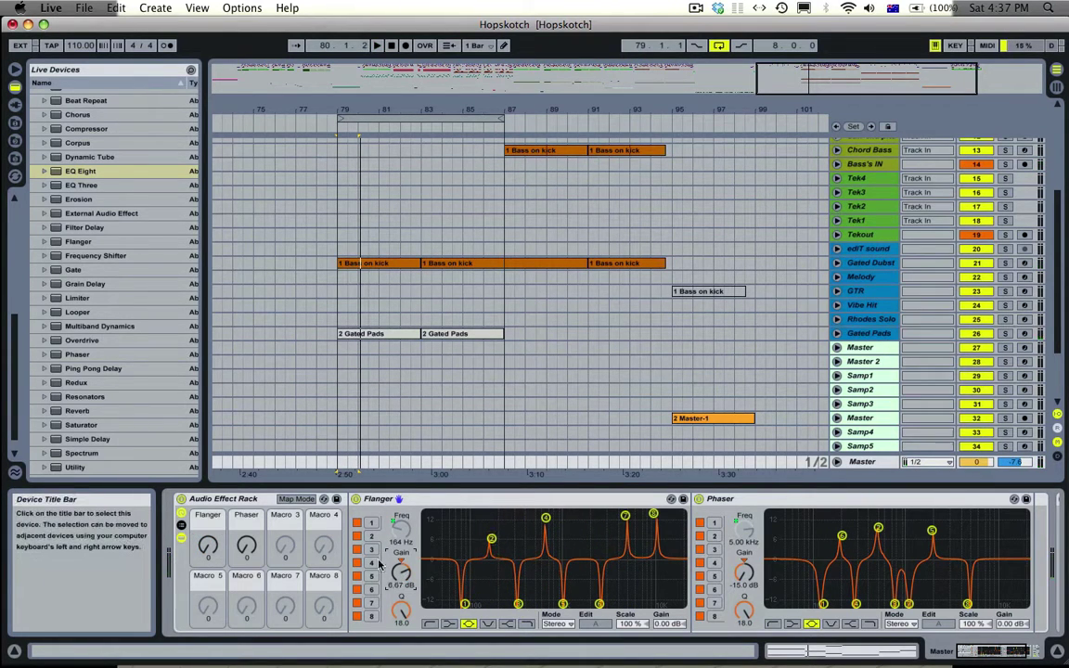
{"action": "left_click", "coordinate": [374, 563]}
{"action": "left_click", "coordinate": [373, 574]}
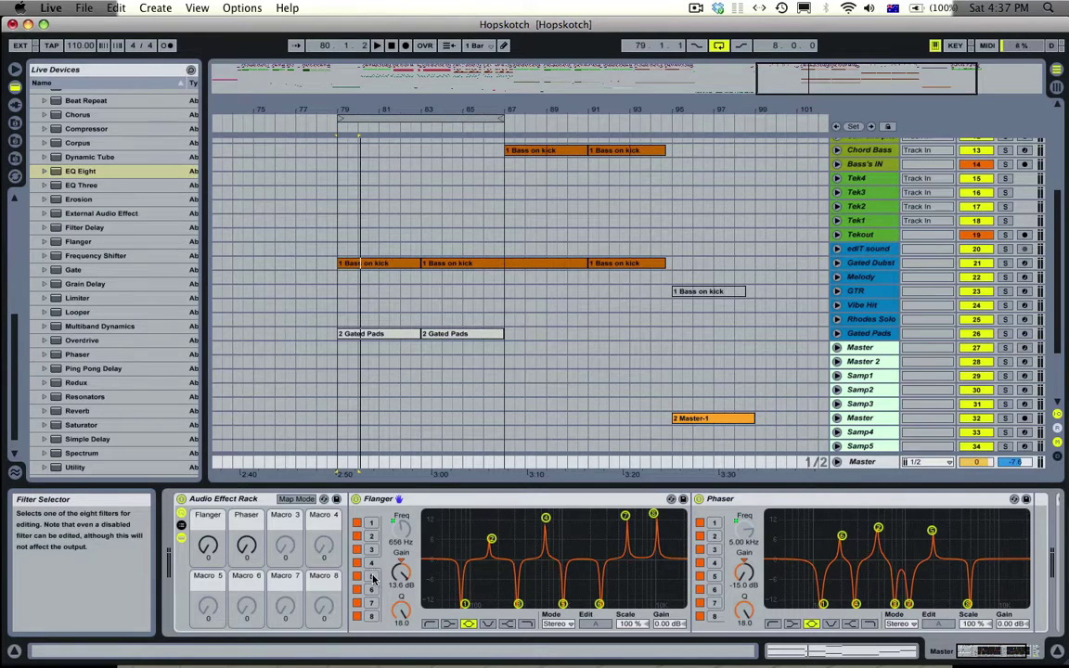
{"action": "left_click", "coordinate": [372, 577]}
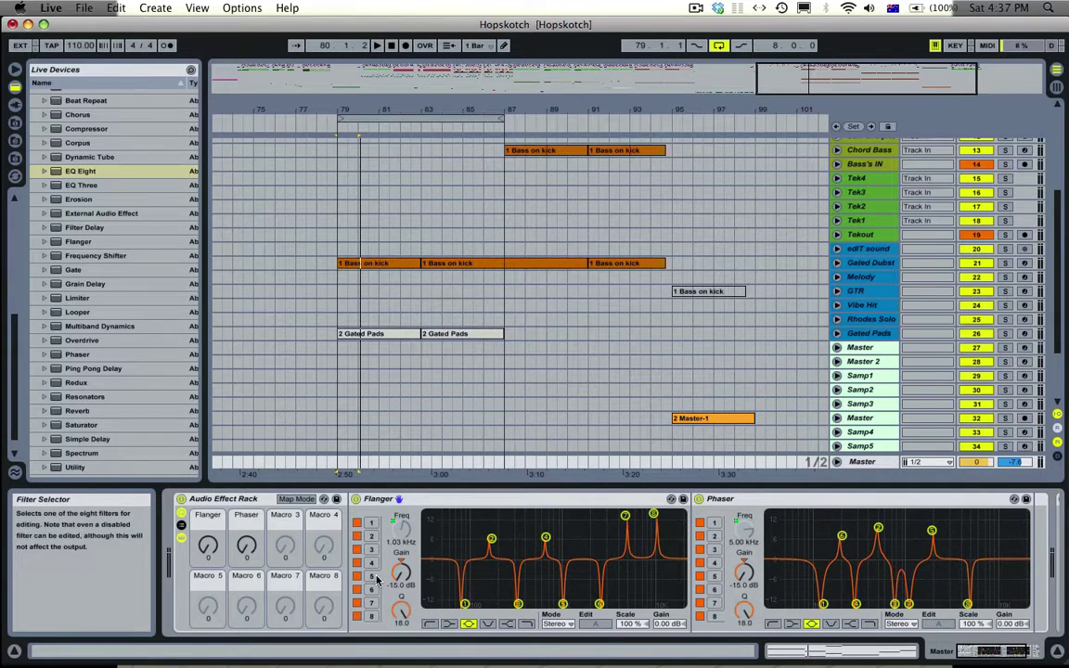
{"action": "left_click", "coordinate": [371, 591]}
{"action": "left_click", "coordinate": [372, 605]}
{"action": "left_click_drag", "start_coordinate": [404, 575], "coordinate": [403, 579]}
{"action": "left_click", "coordinate": [371, 616]}
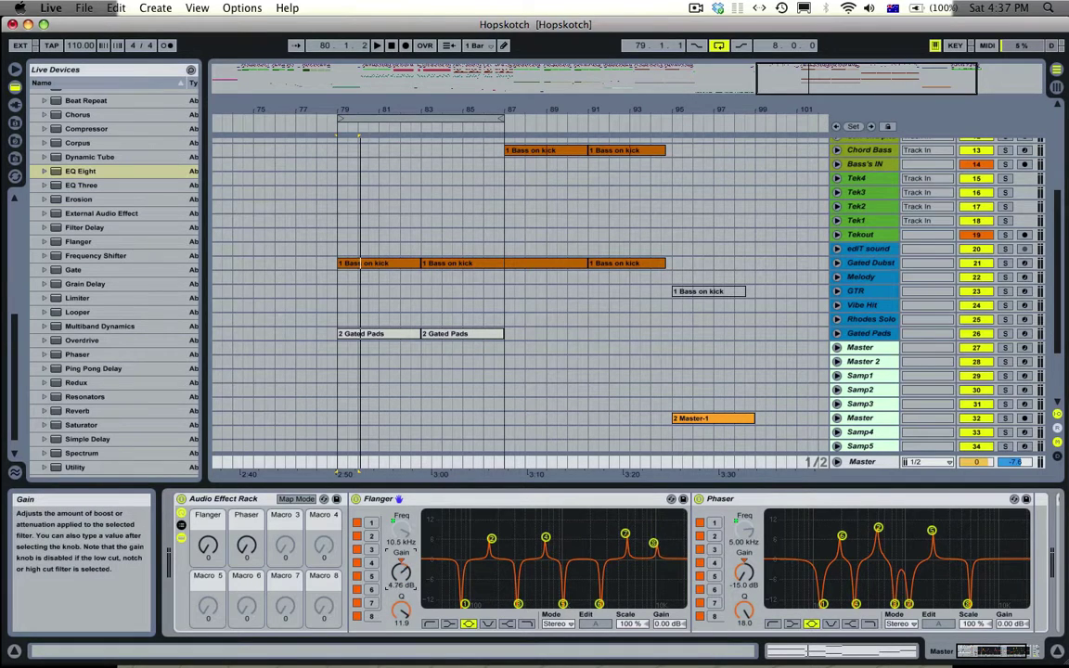
Play the loop while sweeping the Flanger macro up and back to 0 to hear the softened boosts
{"action": "key", "text": "space"}
{"action": "left_click_drag", "start_coordinate": [208, 547], "coordinate": [208, 511]}
{"action": "left_click_drag", "start_coordinate": [246, 545], "coordinate": [246, 509]}
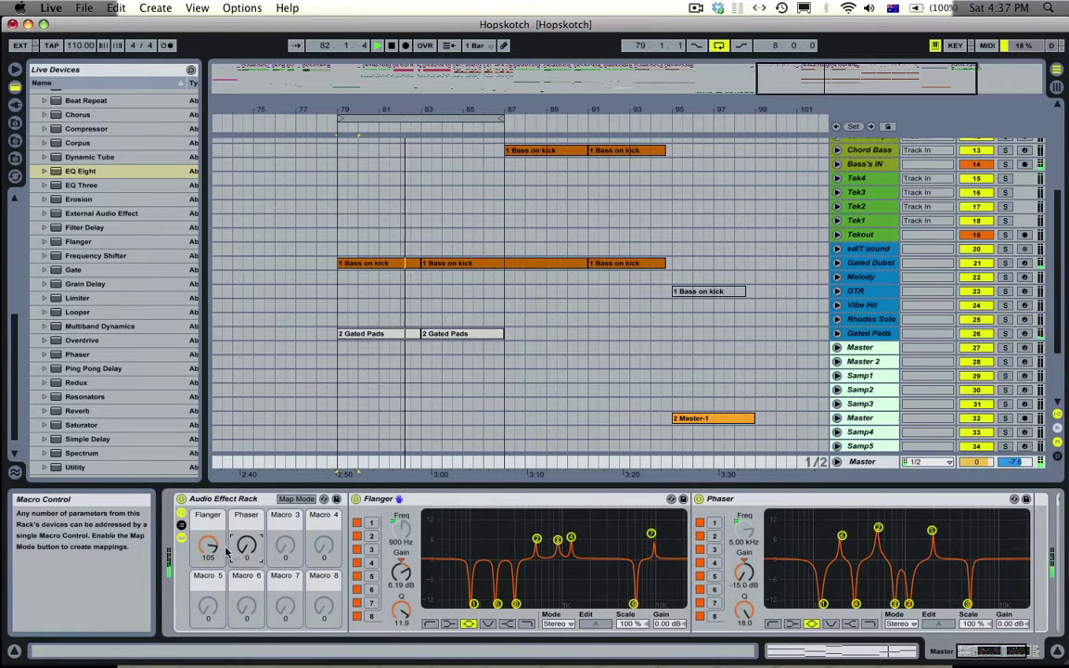
{"action": "left_click_drag", "start_coordinate": [223, 550], "coordinate": [208, 594]}
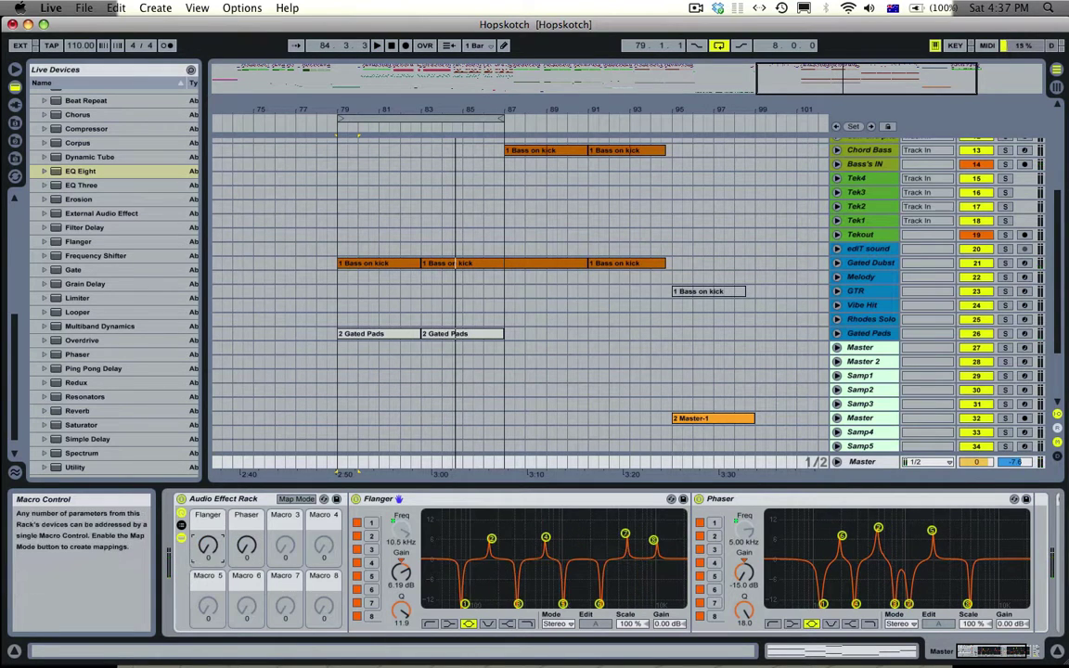
Show the rack's chain list and rename its chain as Effects
{"action": "left_click", "coordinate": [181, 512]}
{"action": "left_click", "coordinate": [181, 525]}
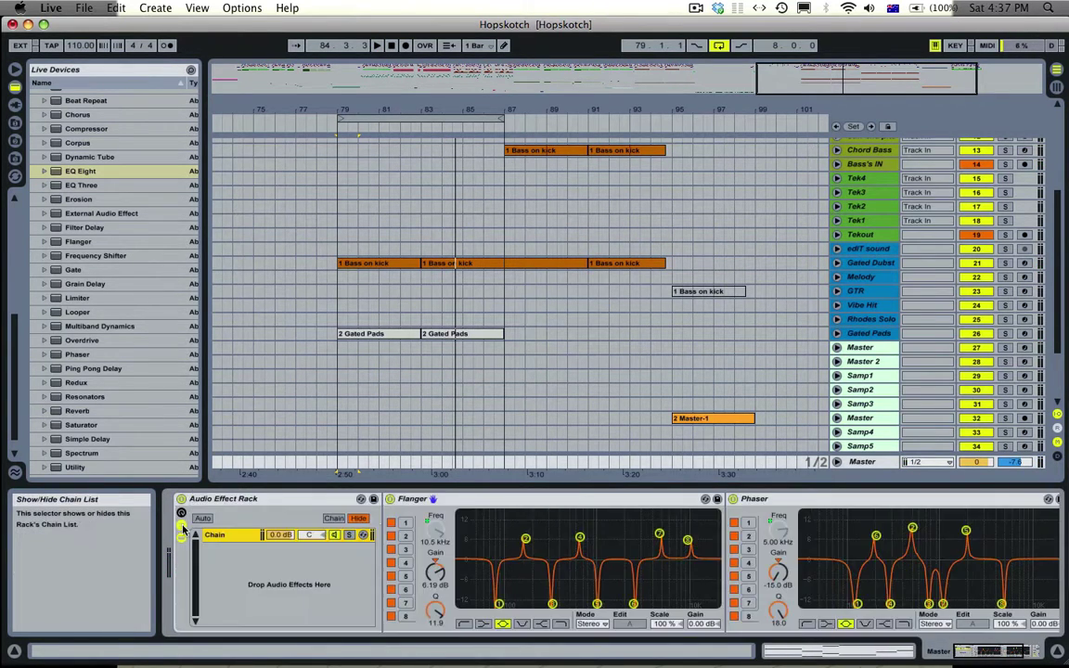
{"action": "key", "text": "super+r"}
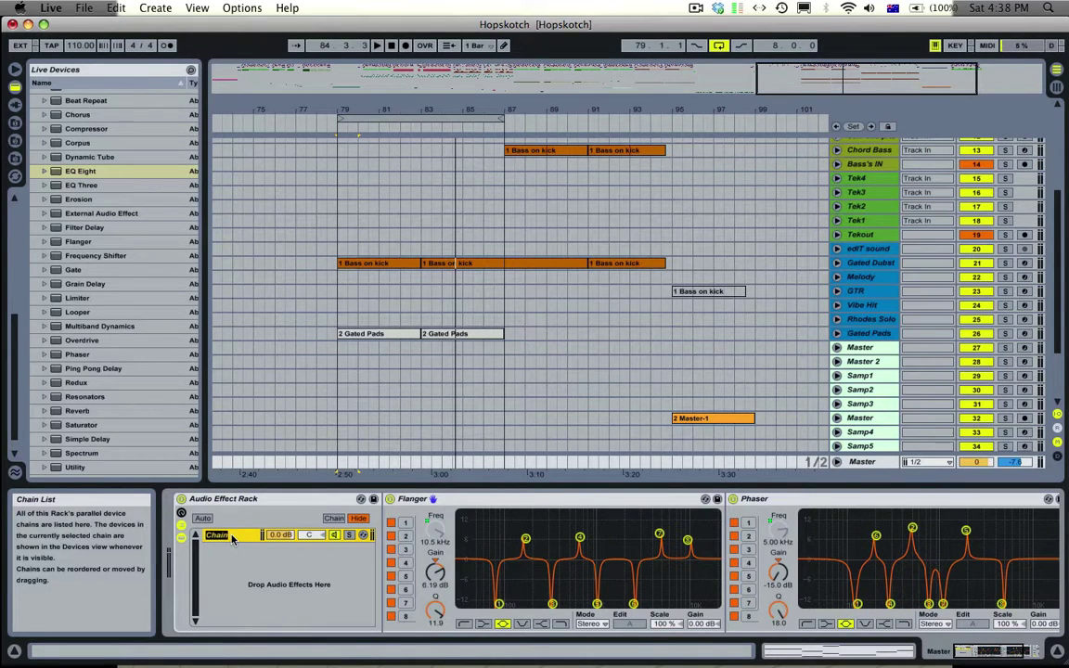
{"action": "type", "text": "Effects"}
Duplicate the Effects chain and rename the copy as Dry/Wet
{"action": "key", "text": "super+d"}
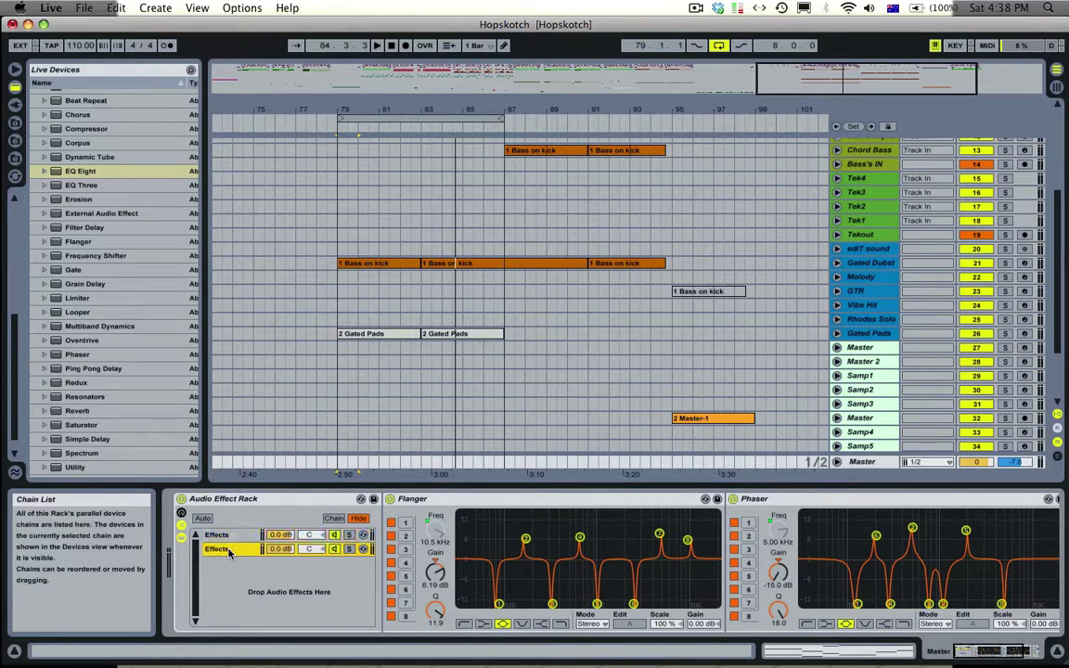
{"action": "key", "text": "super+r"}
{"action": "type", "text": "Dr"}
Show the rack's macro controls again and rename Macro 3 as Dry/Wet
{"action": "left_click", "coordinate": [181, 513]}
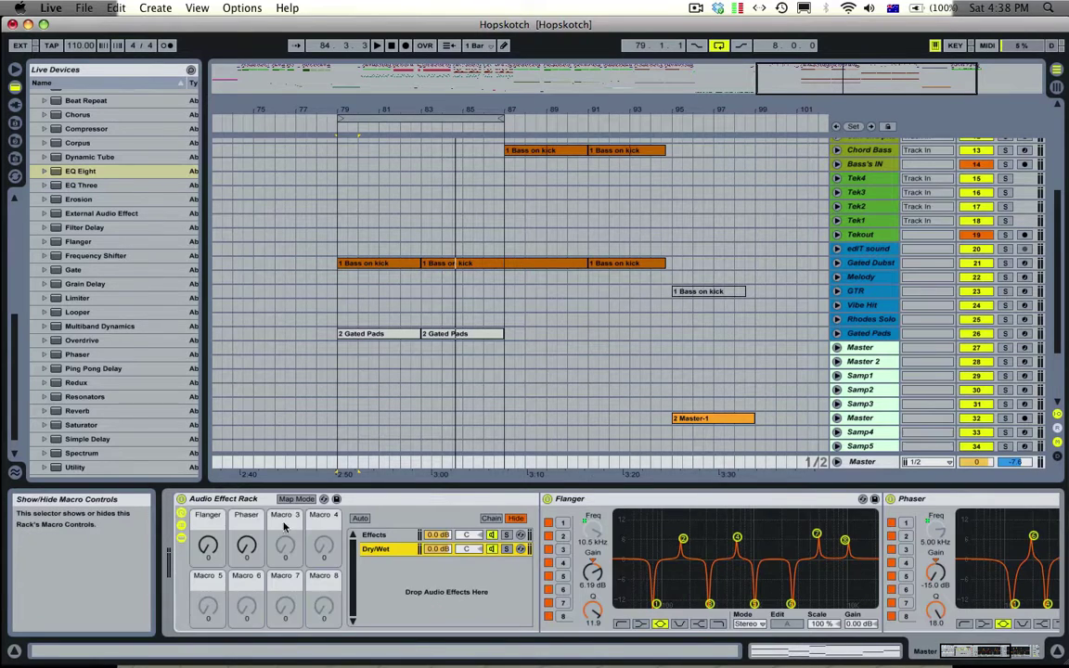
{"action": "key", "text": "super+r"}
{"action": "type", "text": "D"}
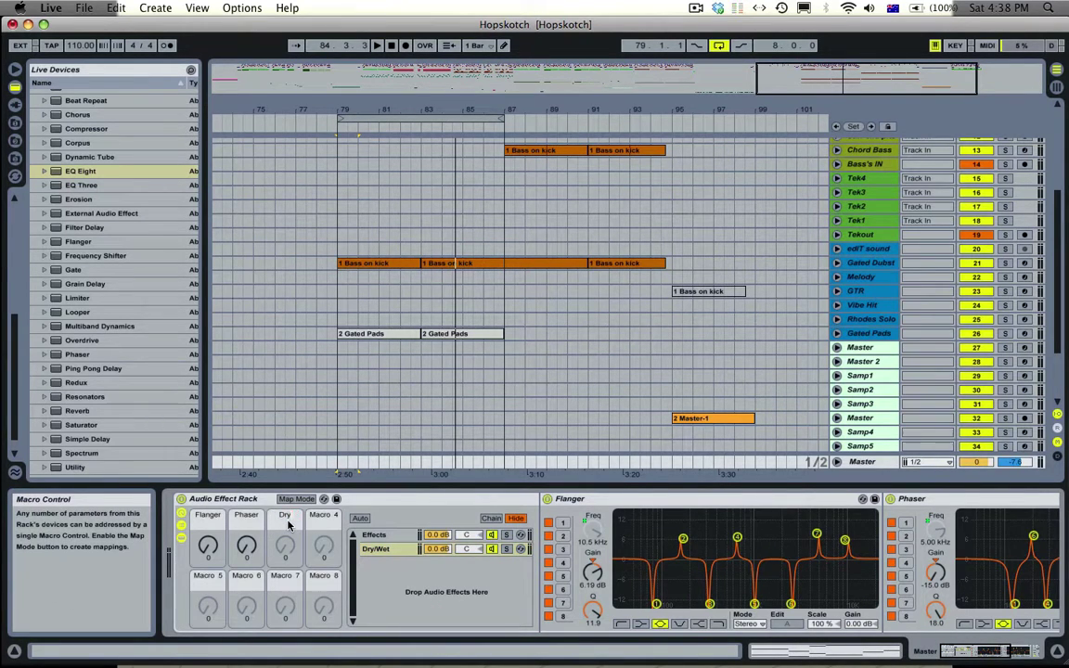
Enter macro mapping and map the volumes of the Effects and Dry/Wet chains to the Dry/Wet macro
{"action": "left_click", "coordinate": [296, 499]}
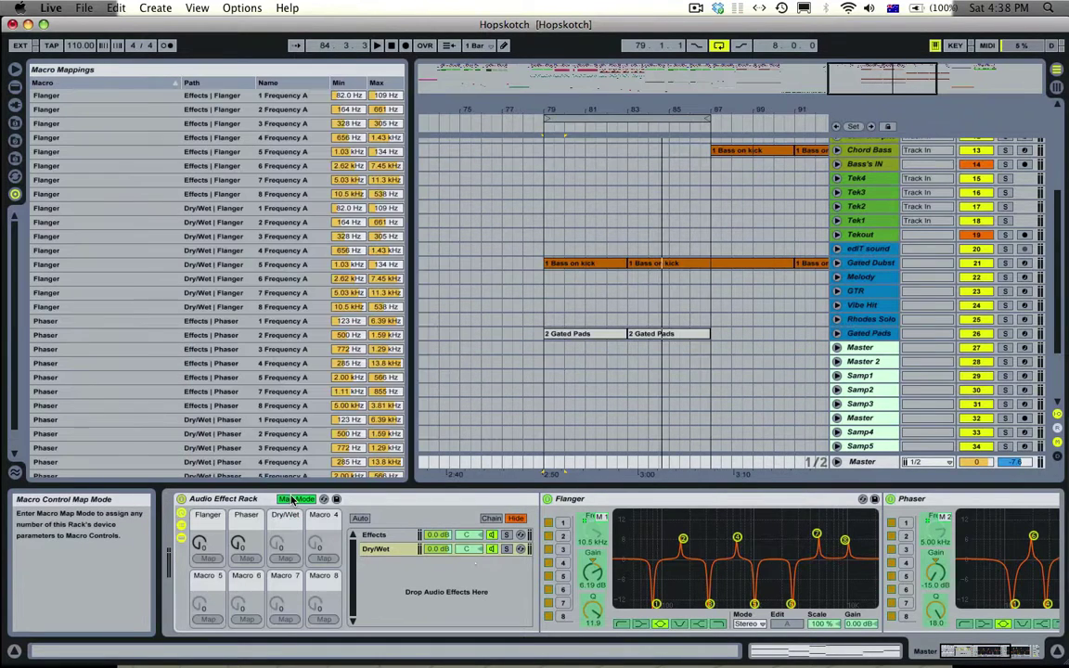
{"action": "left_click", "coordinate": [287, 558]}
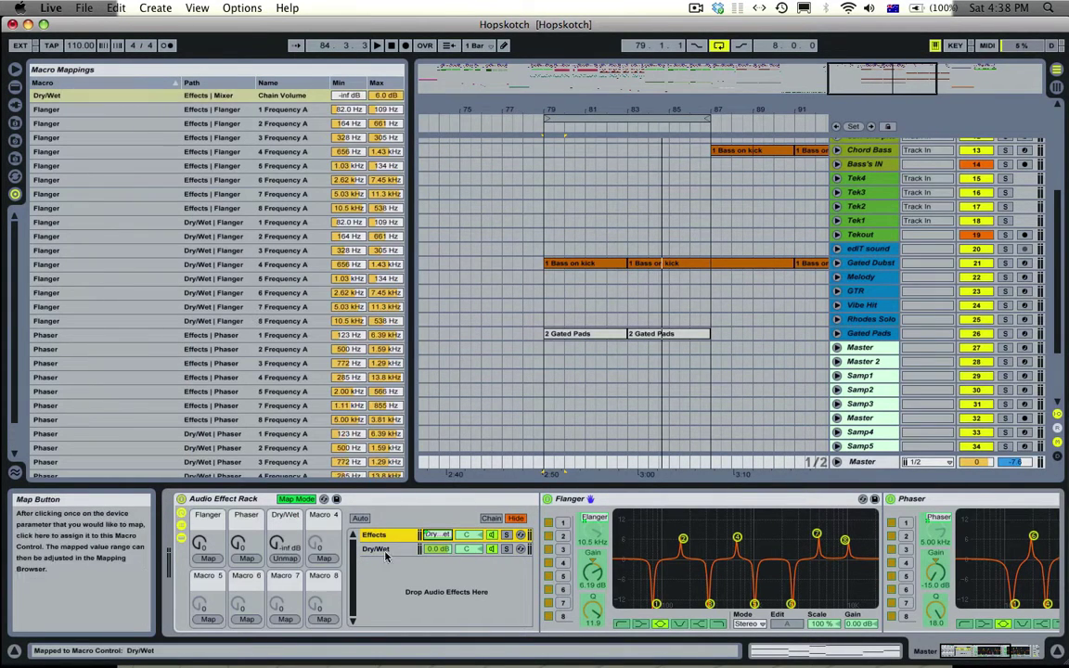
{"action": "left_click", "coordinate": [287, 560]}
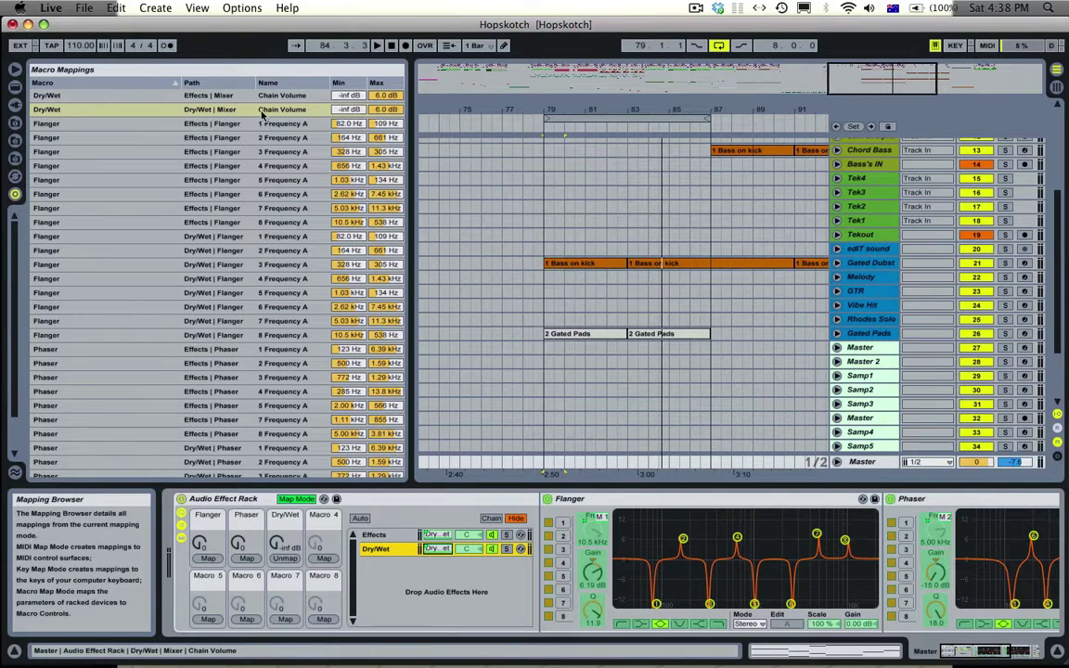
Set the Dry/Wet chain's volume maximum to 0.0 dB, the Effects chain's range from 0.0 dB to -inf dB, and leave macro mapping
{"action": "left_click", "coordinate": [341, 112]}
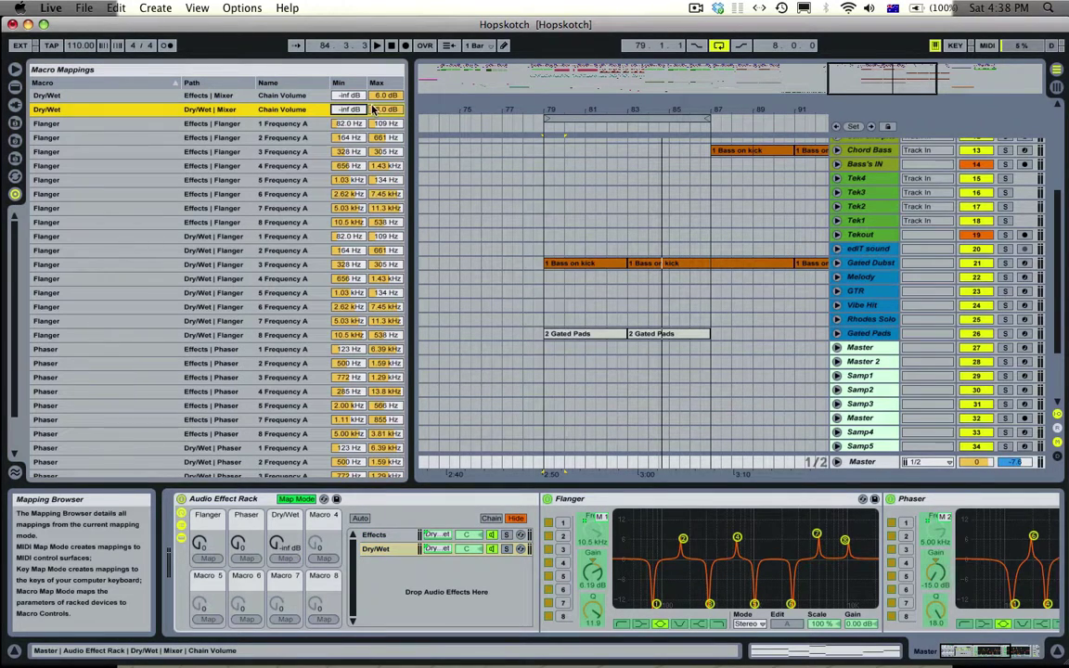
{"action": "key", "text": "Return"}
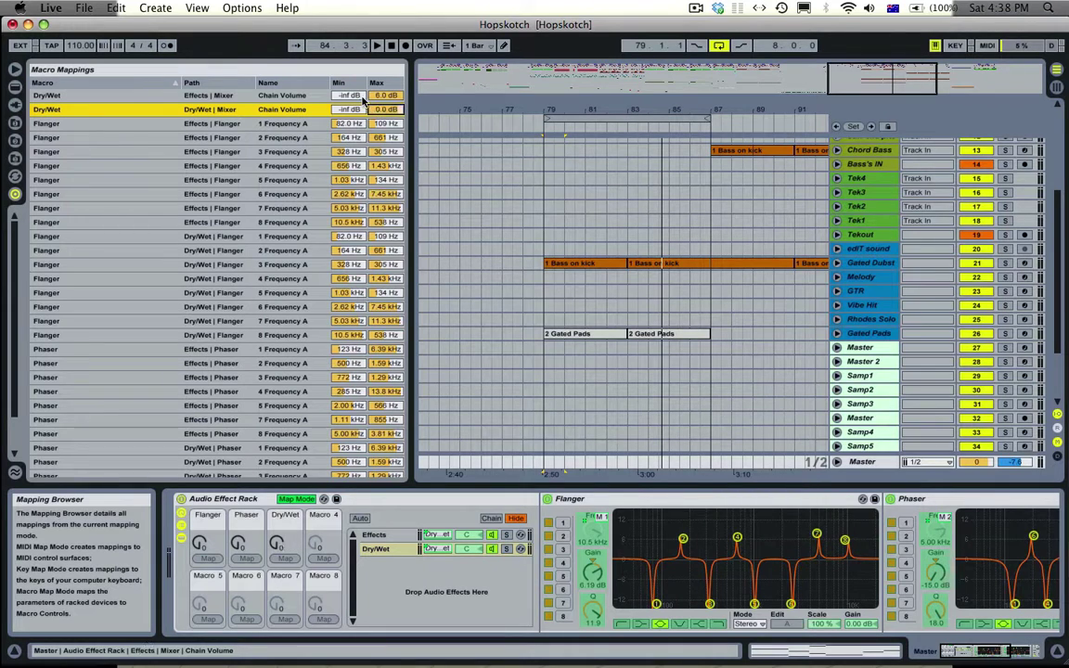
{"action": "left_click_drag", "start_coordinate": [358, 97], "coordinate": [357, 28]}
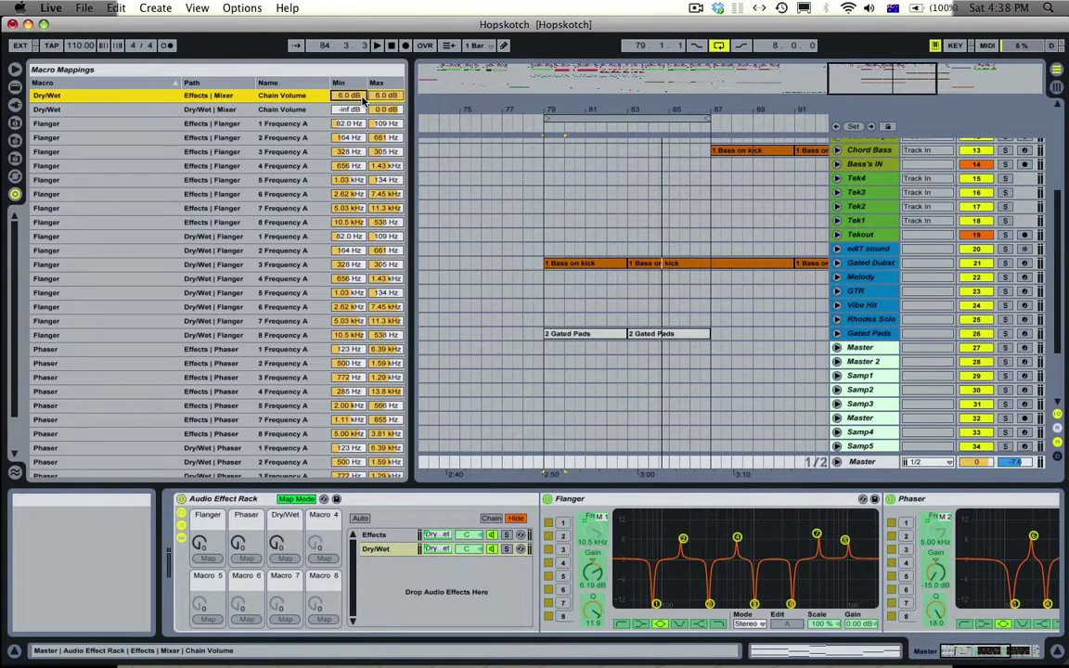
{"action": "left_click", "coordinate": [386, 95]}
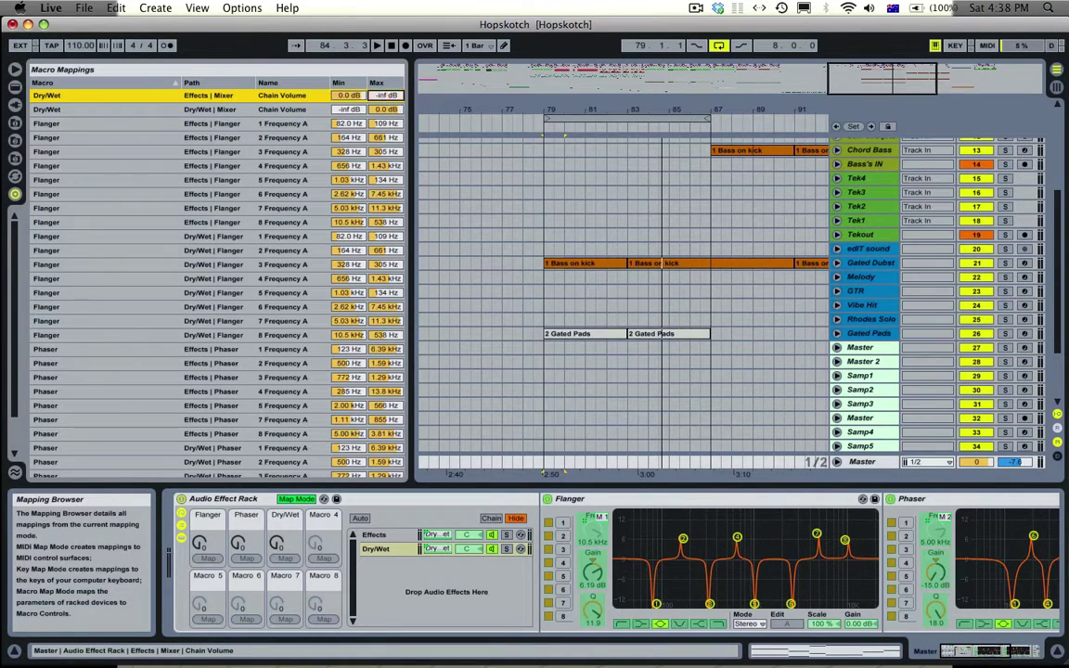
{"action": "left_click", "coordinate": [291, 500]}
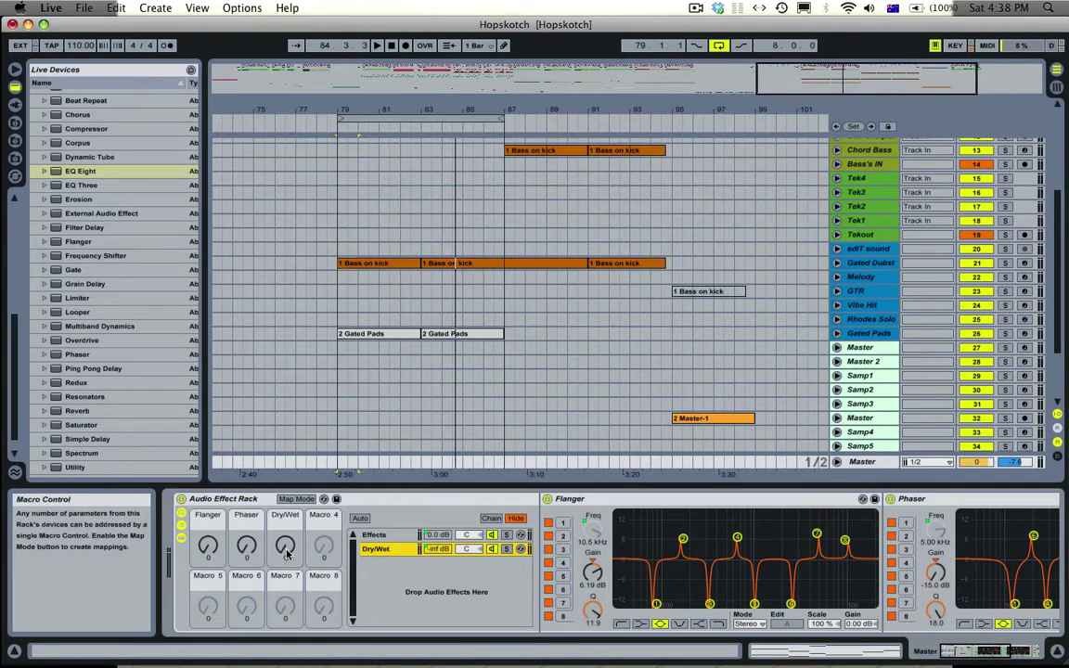
Sweep the Dry/Wet macro between 0 and 127 to check how it crossfades the two chain volumes
{"action": "left_click_drag", "start_coordinate": [286, 550], "coordinate": [287, 436]}
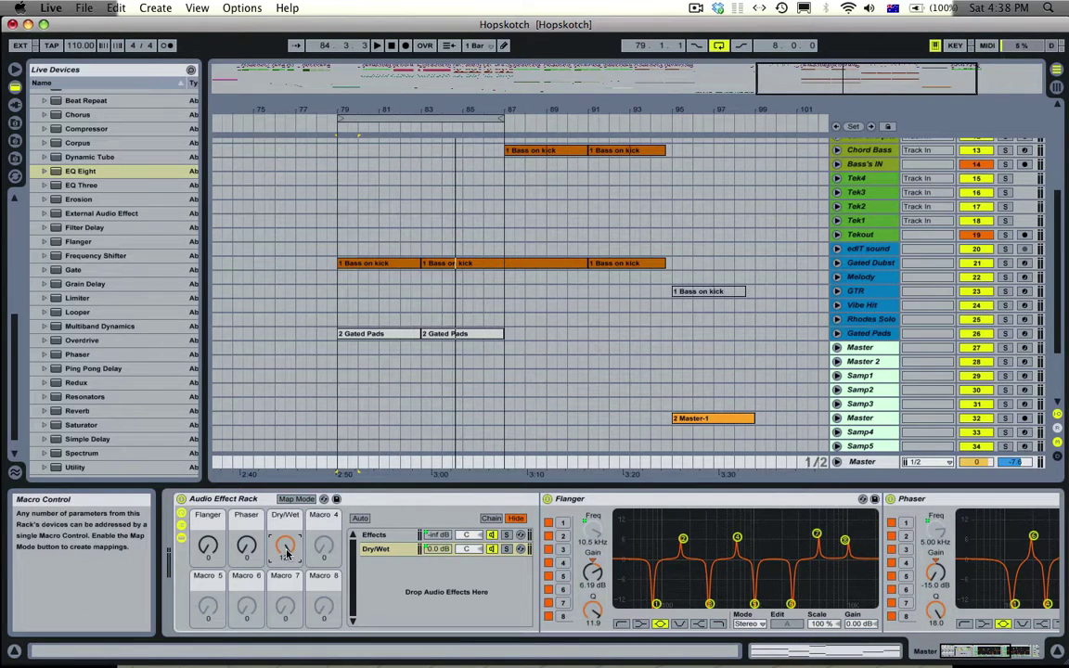
{"action": "left_click_drag", "start_coordinate": [285, 546], "coordinate": [285, 603]}
{"action": "left_click", "coordinate": [422, 549]}
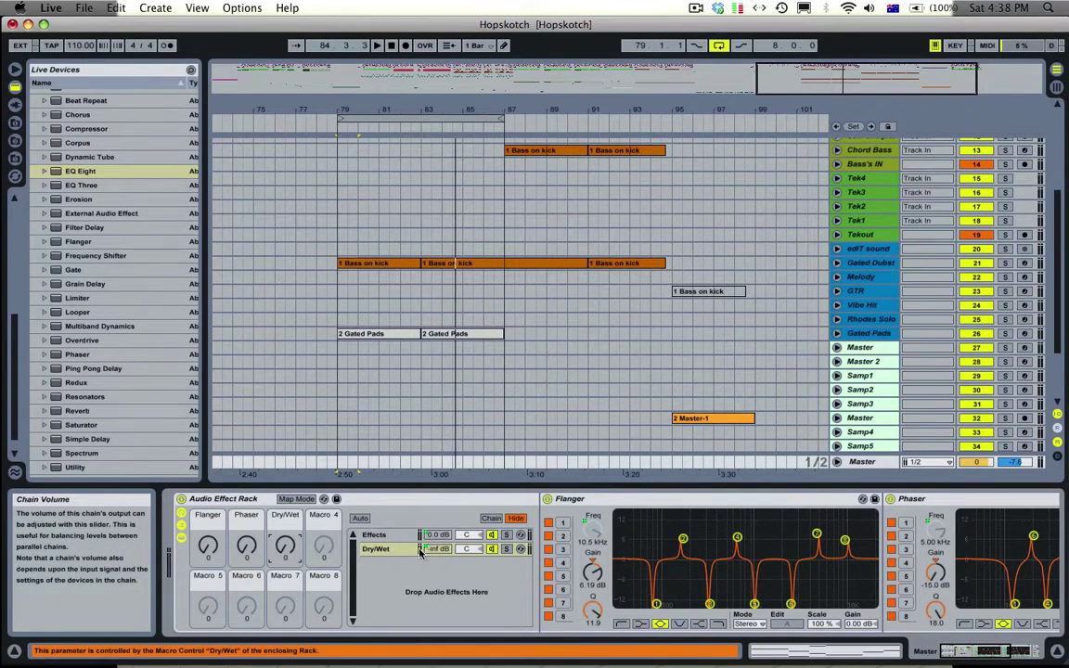
{"action": "left_click_drag", "start_coordinate": [285, 545], "coordinate": [285, 482]}
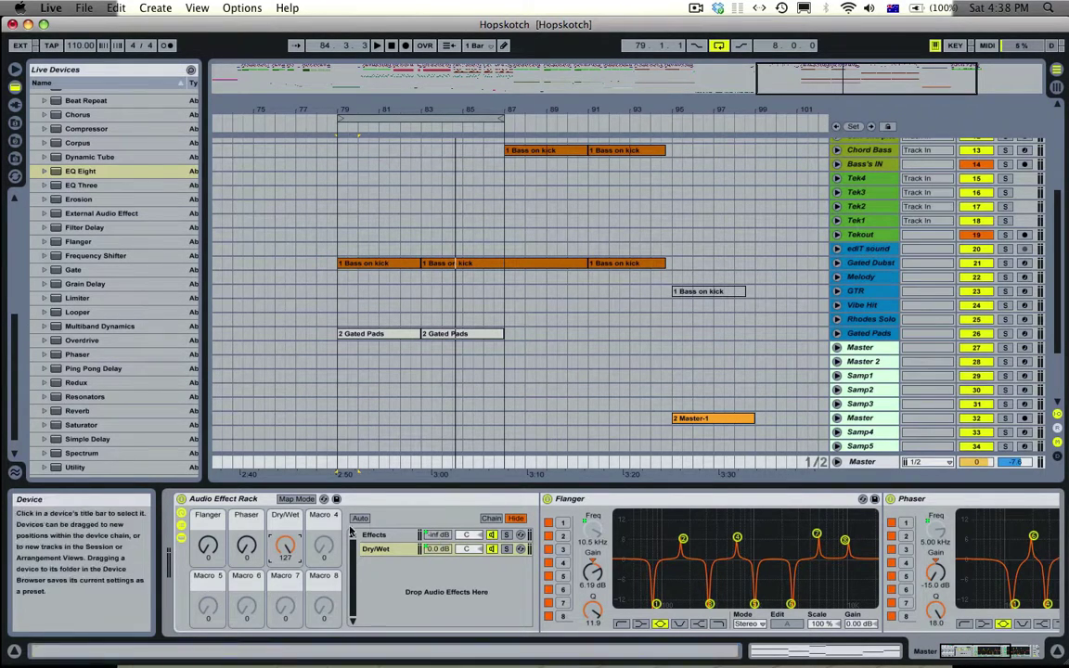
Play the loop and compare the sound with the Dry/Wet macro at 0 and at 127
{"action": "key", "text": "space"}
{"action": "left_click_drag", "start_coordinate": [285, 545], "coordinate": [285, 640]}
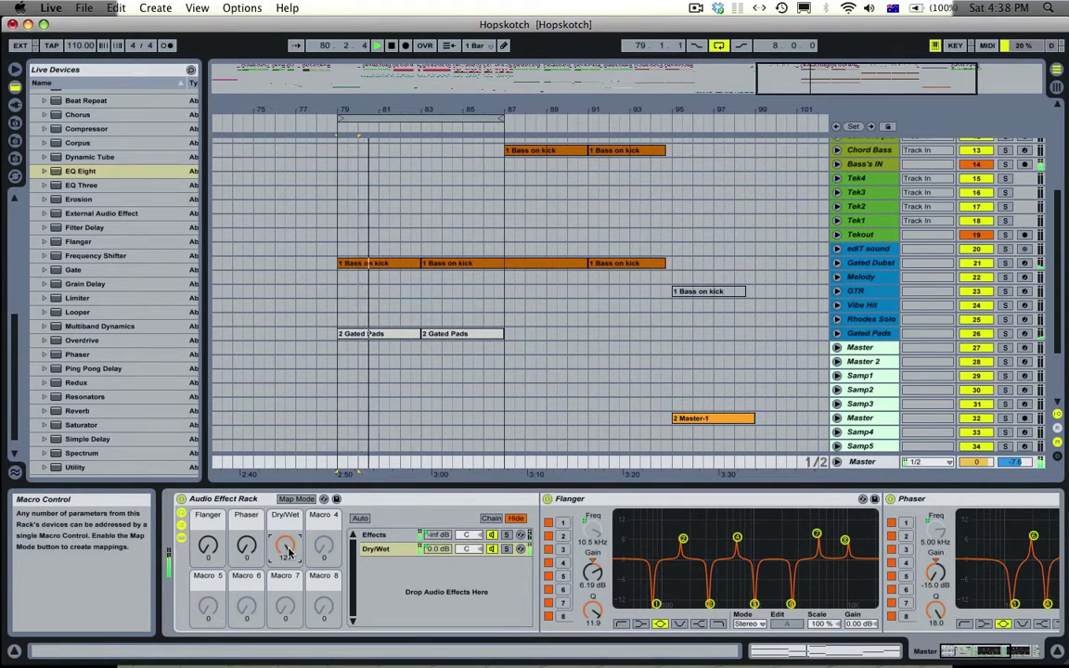
{"action": "key", "text": "space"}
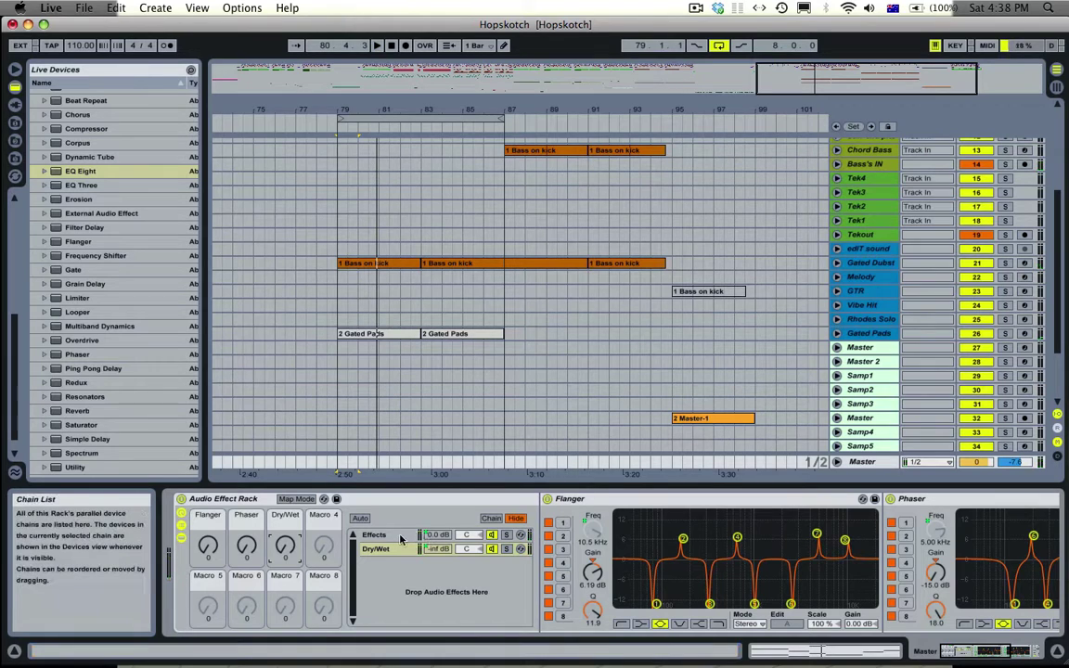
{"action": "left_click", "coordinate": [401, 538]}
{"action": "key", "text": "space"}
{"action": "left_click_drag", "start_coordinate": [285, 546], "coordinate": [285, 446]}
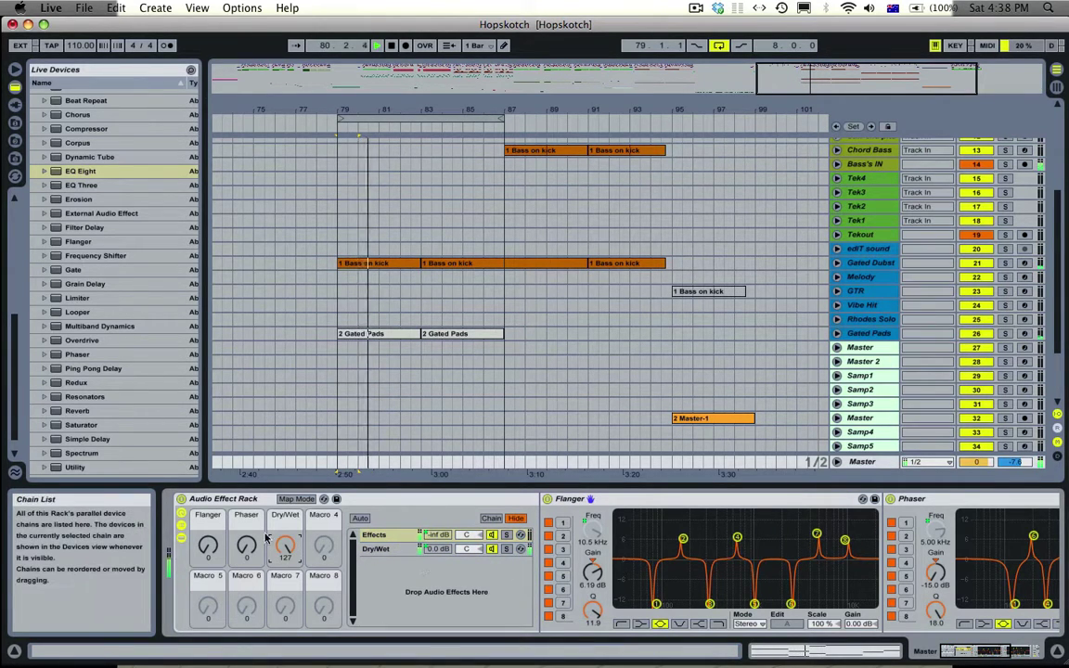
With the Dry/Wet macro returned to 0, delete the Flanger and Phaser from the Dry/Wet chain and rename the chain Dry
{"action": "left_click_drag", "start_coordinate": [246, 547], "coordinate": [245, 542]}
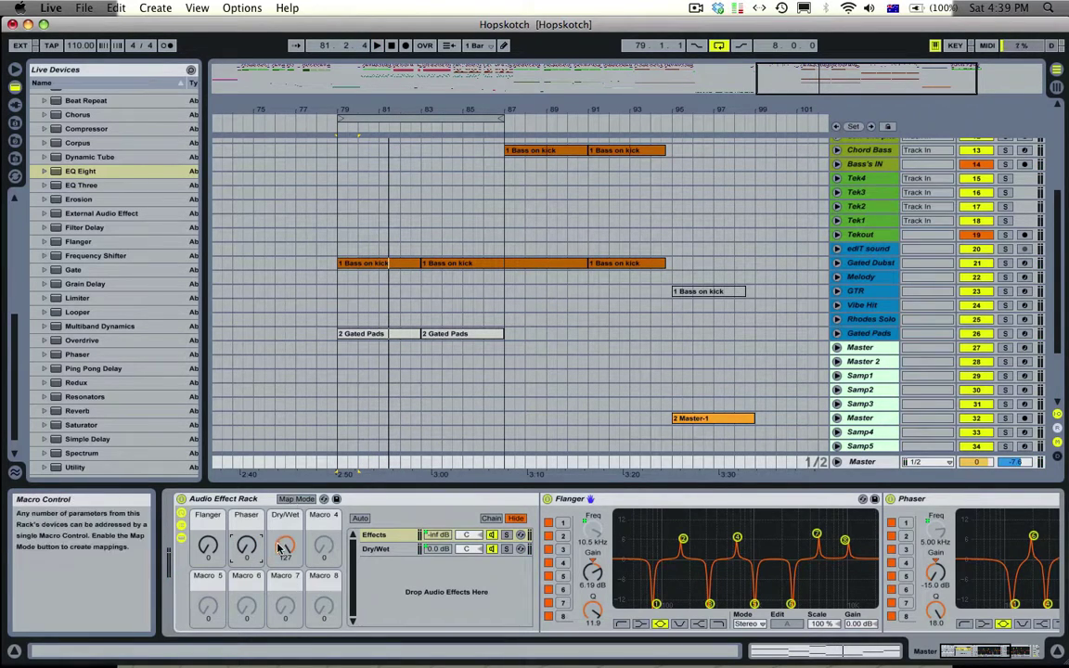
{"action": "left_click_drag", "start_coordinate": [286, 544], "coordinate": [285, 598]}
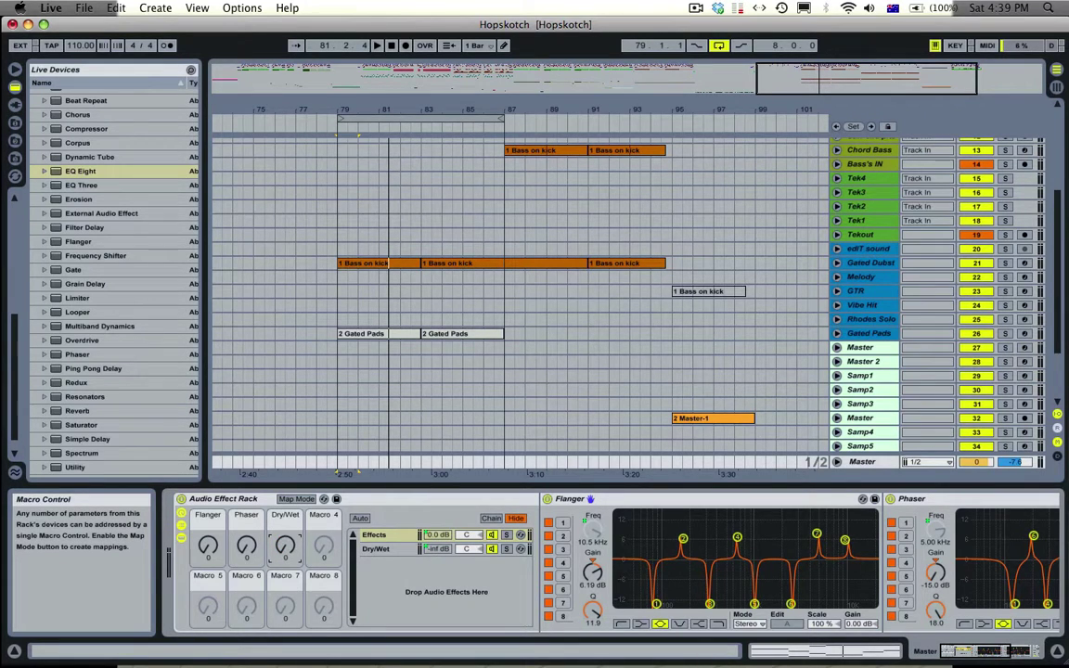
{"action": "left_click", "coordinate": [390, 550]}
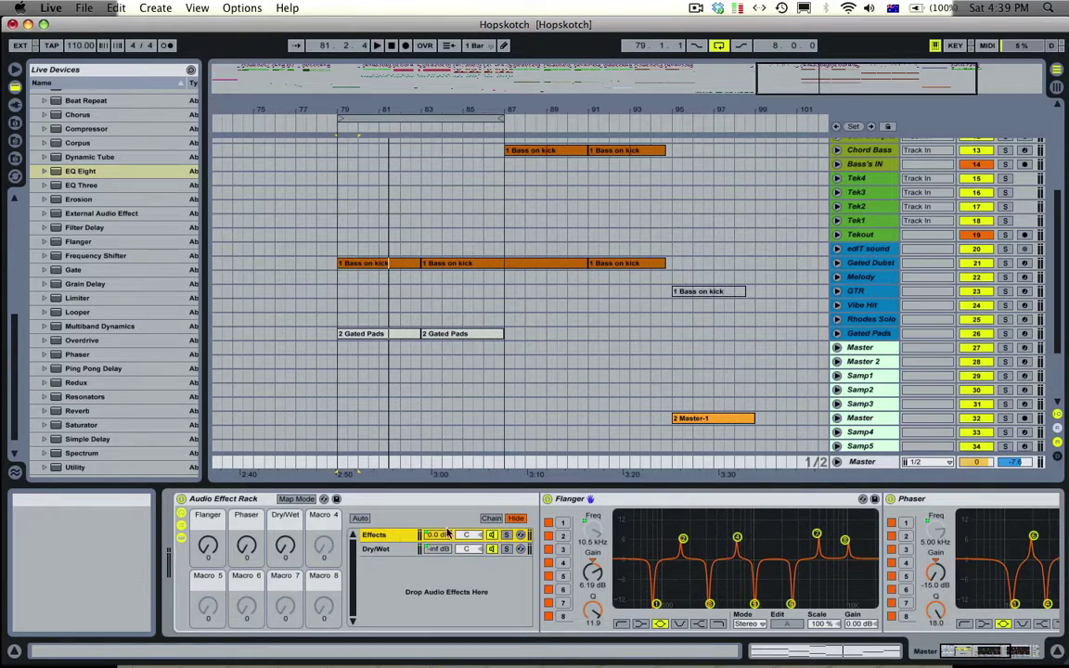
{"action": "left_click", "coordinate": [665, 502]}
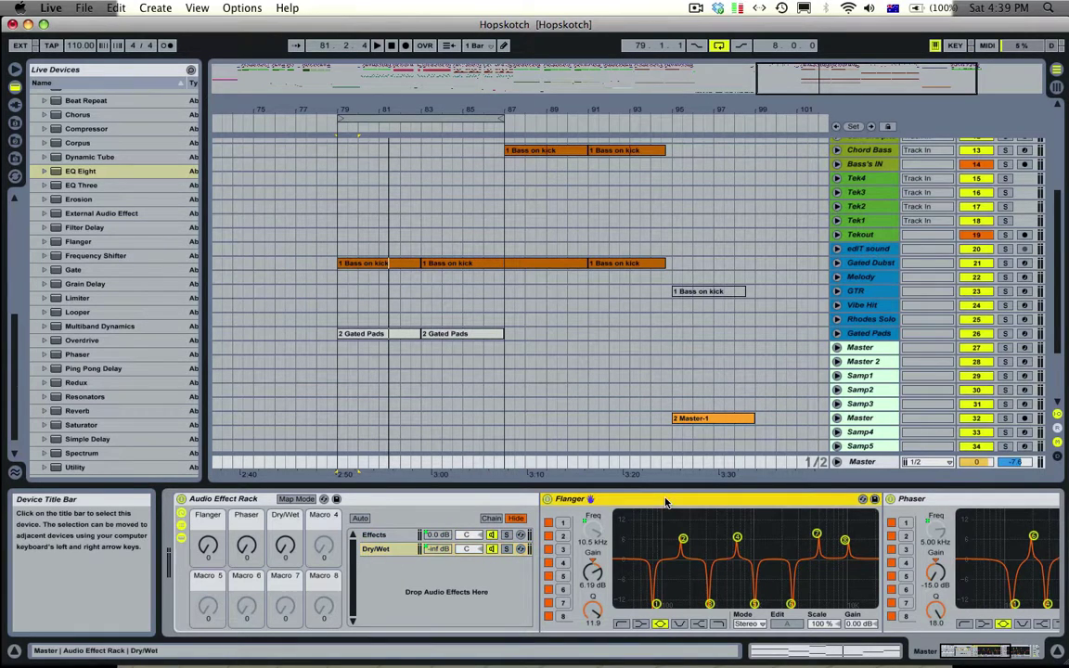
{"action": "key", "text": "Delete"}
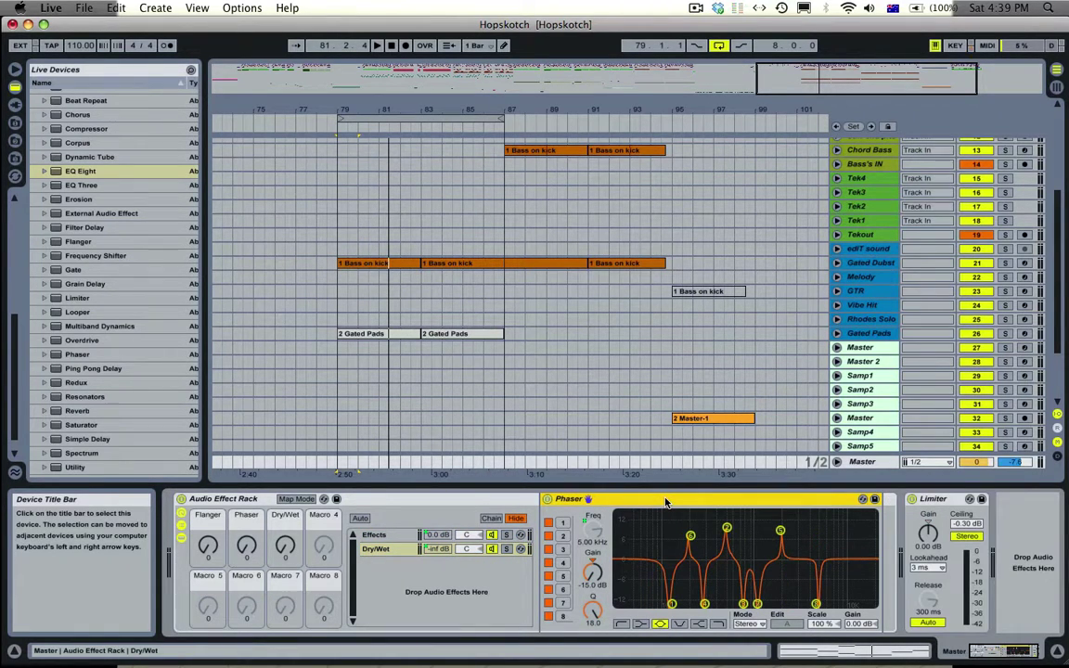
{"action": "key", "text": "Delete"}
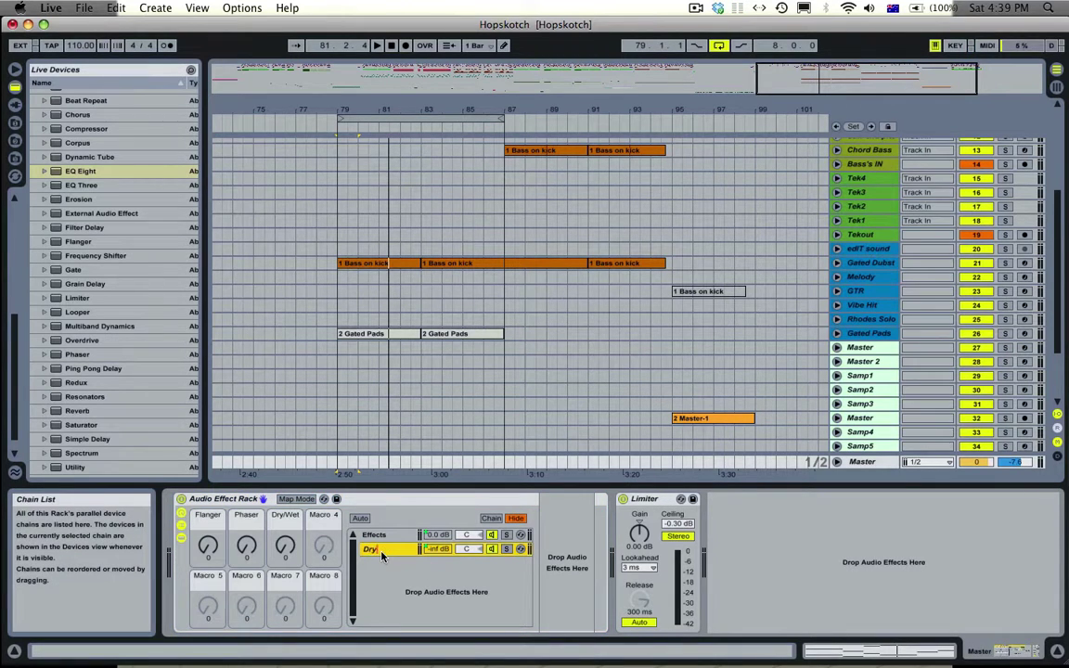
Play the loop briefly with the Dry/Wet macro at 127 to hear the dry chain, and return the macro to 0
{"action": "left_click_drag", "start_coordinate": [287, 545], "coordinate": [287, 436]}
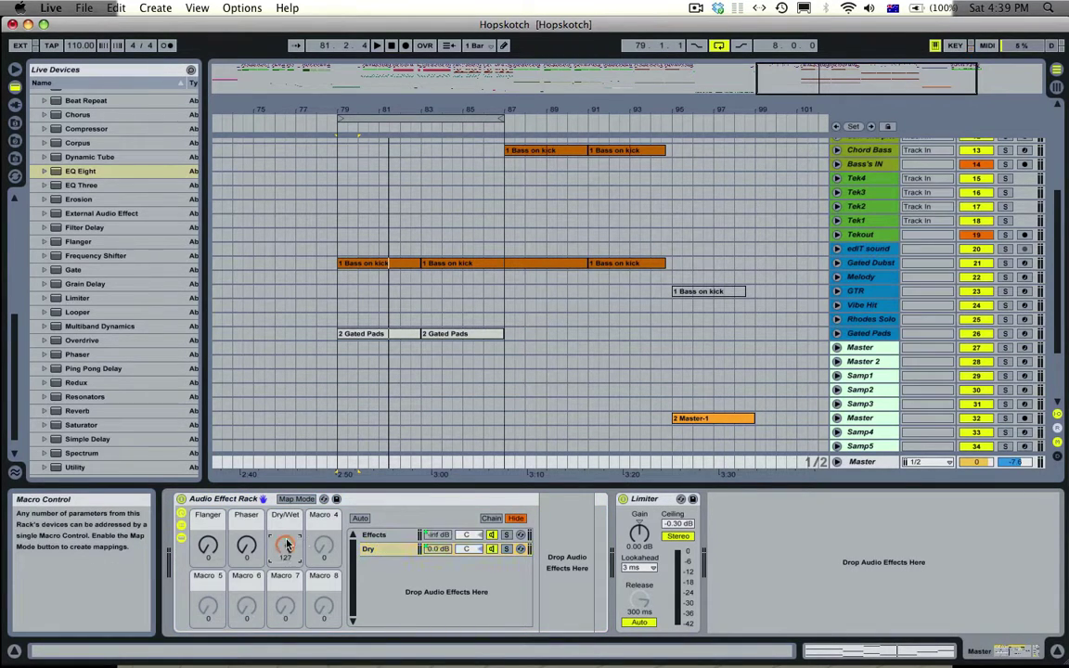
{"action": "key", "text": "space"}
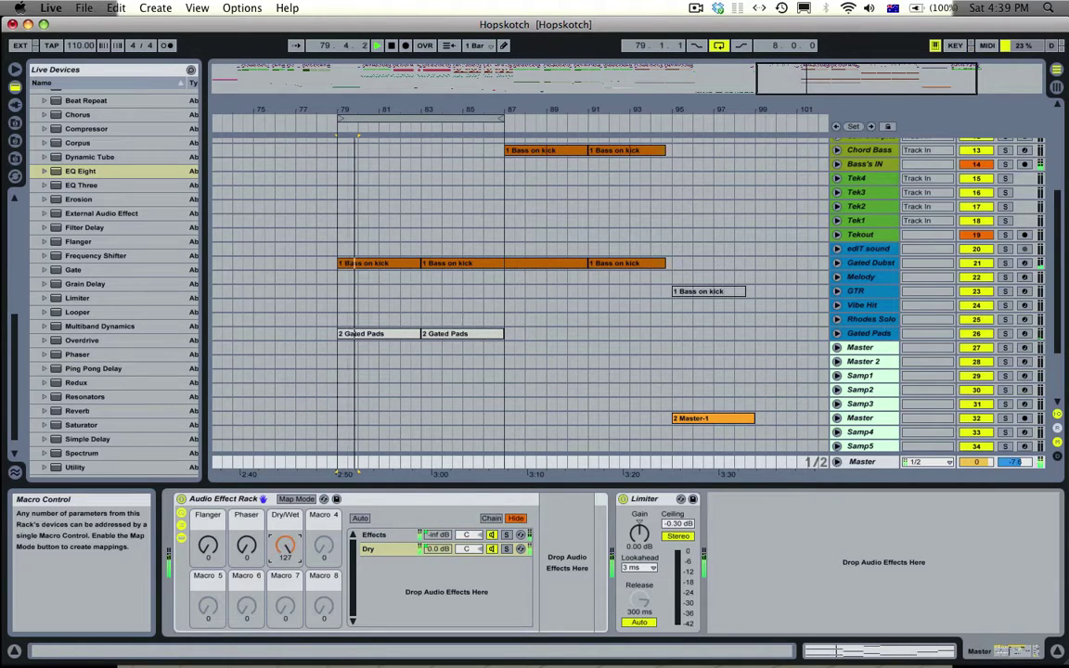
{"action": "key", "text": "space"}
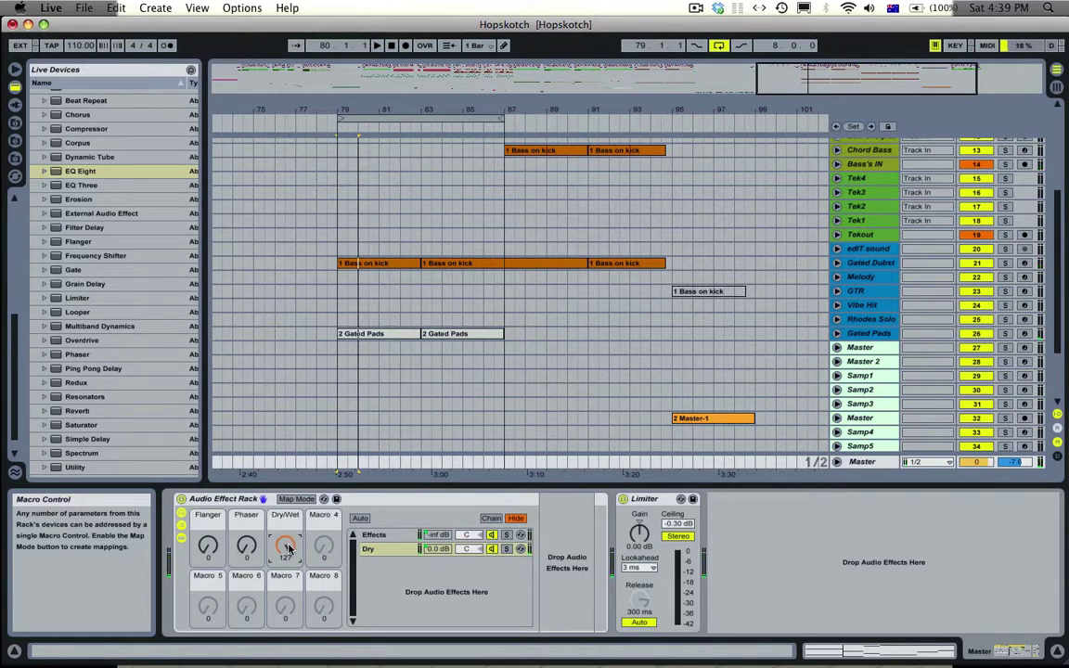
{"action": "mouse_move", "coordinate": [292, 550]}
{"action": "left_mouse_down"}
{"action": "mouse_move", "coordinate": [291, 561]}
{"action": "mouse_move", "coordinate": [291, 549]}
{"action": "left_mouse_up"}
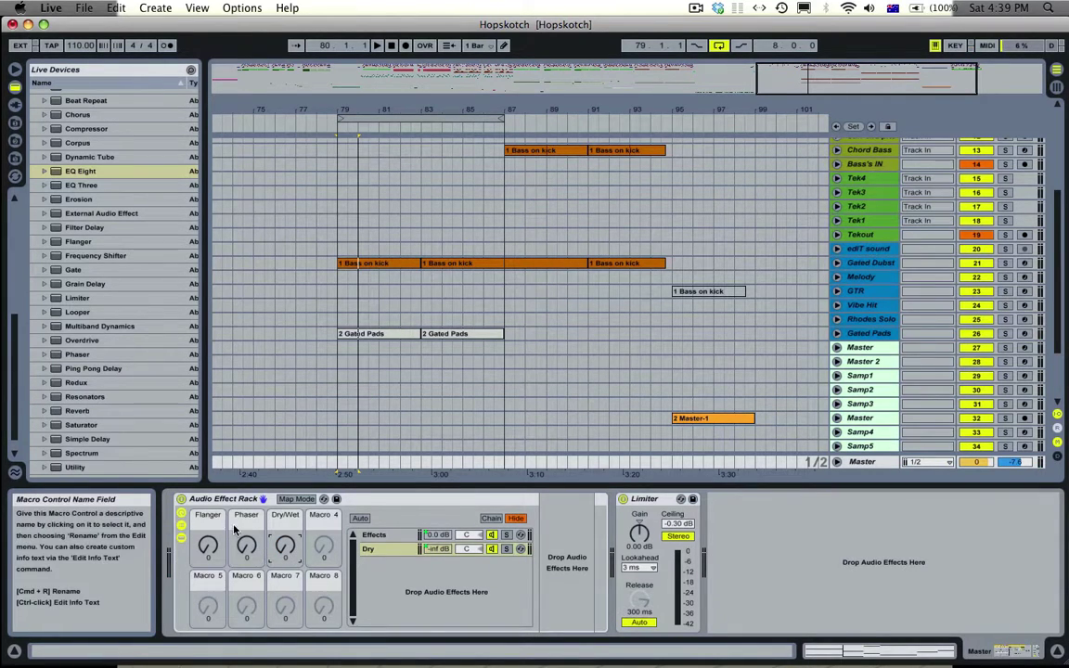
Duplicate the Dry chain twice in the rack's chain list
{"action": "left_click", "coordinate": [323, 528]}
{"action": "left_click", "coordinate": [372, 536]}
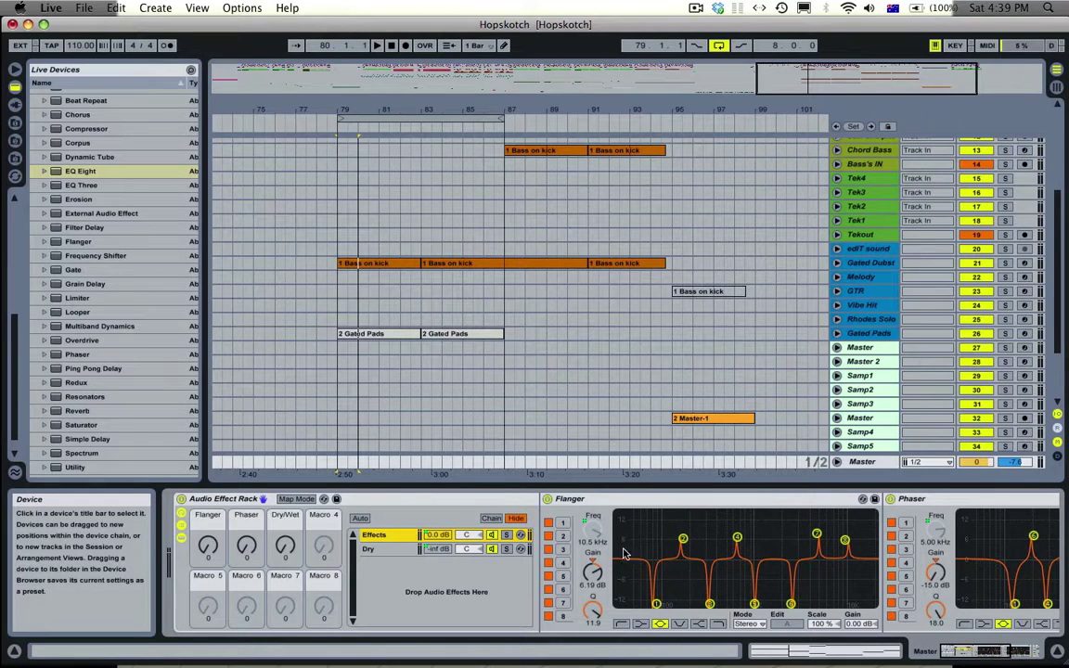
{"action": "left_click", "coordinate": [375, 549]}
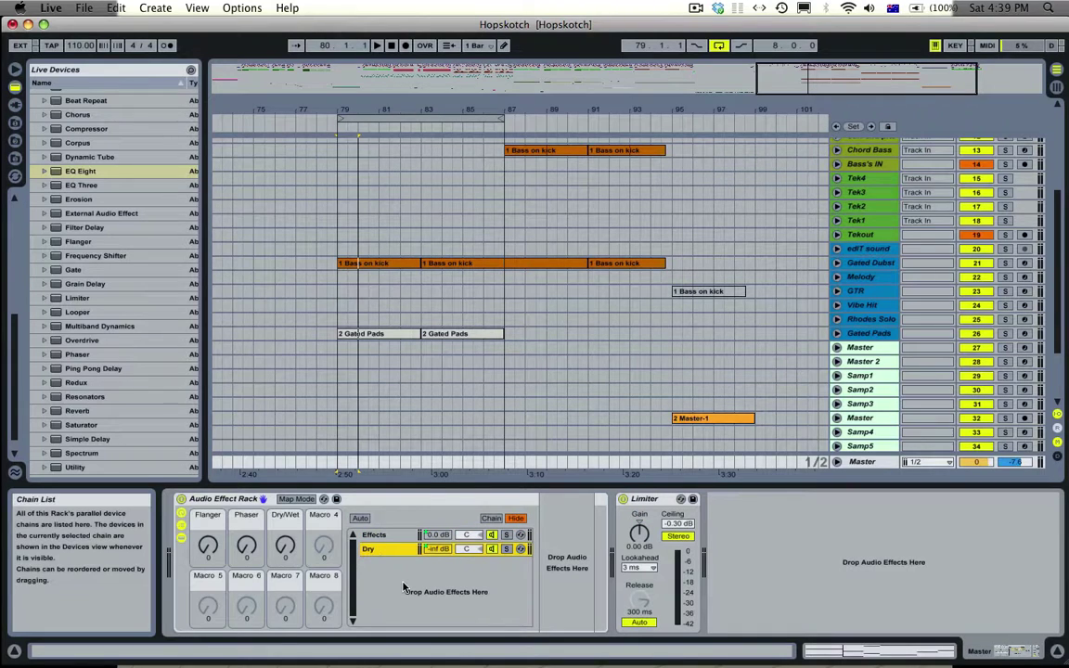
{"action": "key", "text": "super+d"}
{"action": "key", "text": "super+d"}
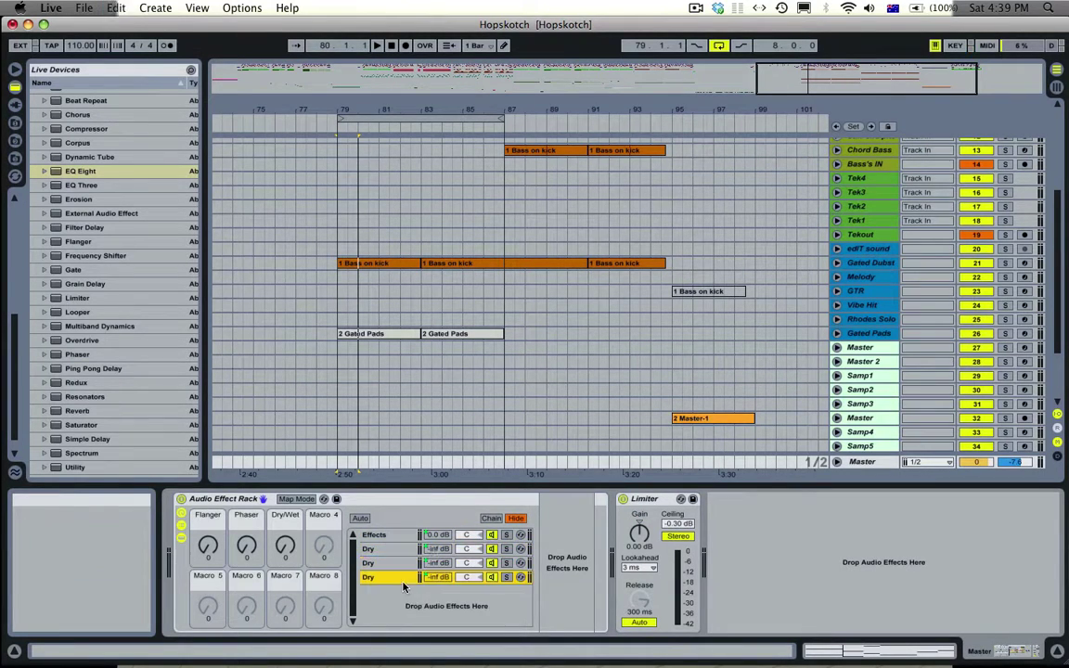
Add a Ping Pong Delay to the last Dry chain with an 8.80 ms delay time and 100 % Dry/Wet
{"action": "left_click", "coordinate": [98, 369]}
{"action": "left_click_drag", "start_coordinate": [98, 369], "coordinate": [581, 585]}
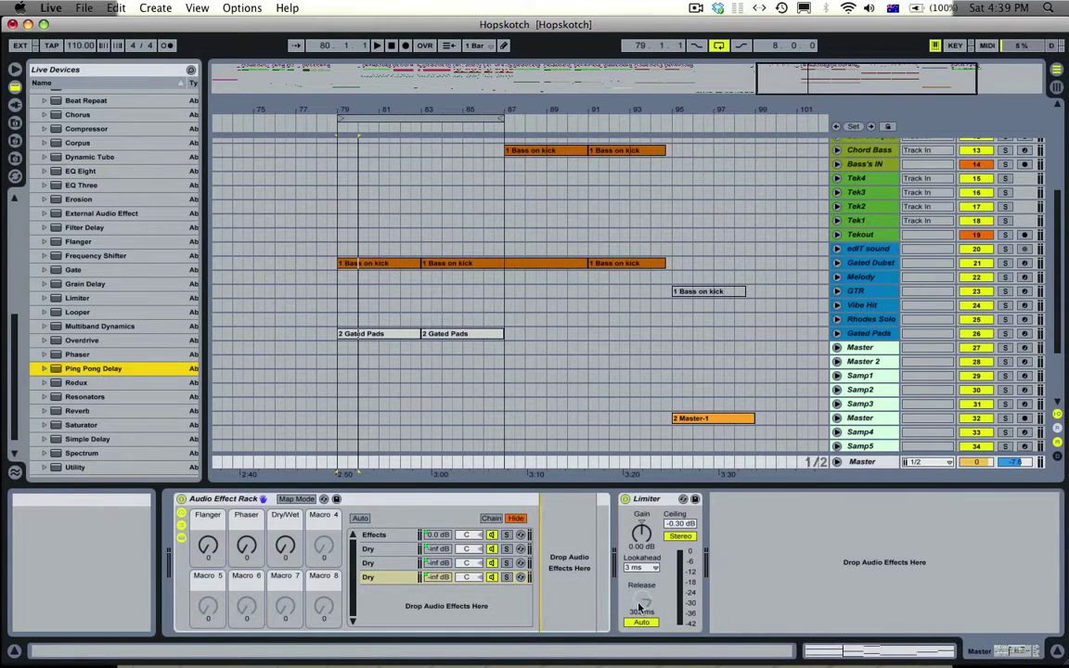
{"action": "left_click_drag", "start_coordinate": [638, 606], "coordinate": [603, 612]}
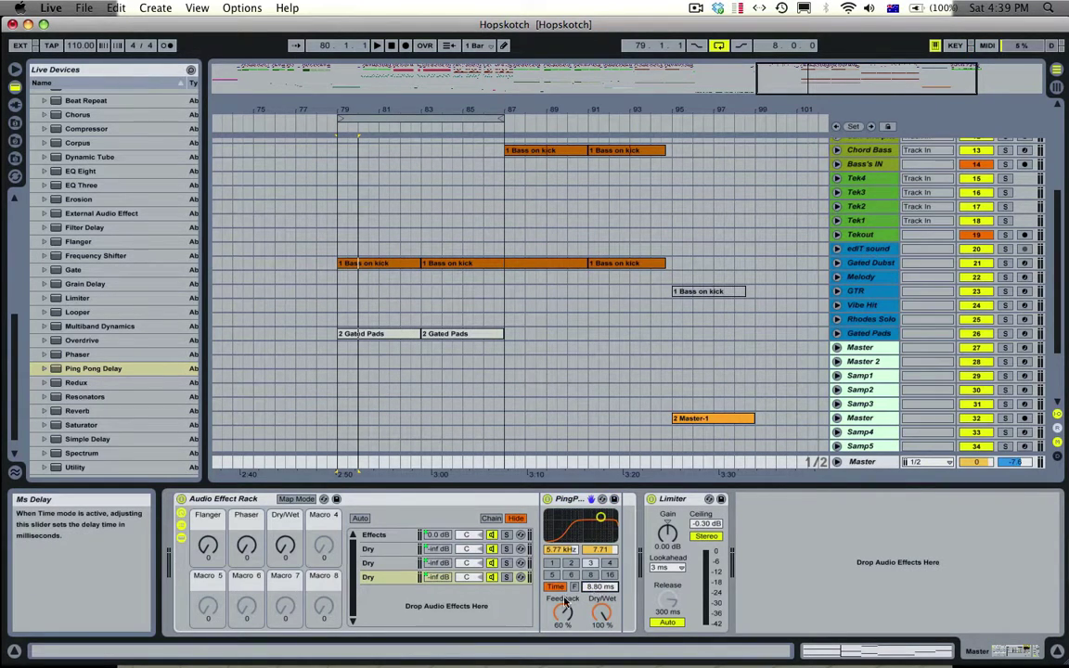
Add a Ping Pong Delay to the middle Dry chain with a 2.00 ms delay time and 100 % Dry/Wet
{"action": "left_click", "coordinate": [393, 565]}
{"action": "left_click", "coordinate": [91, 372]}
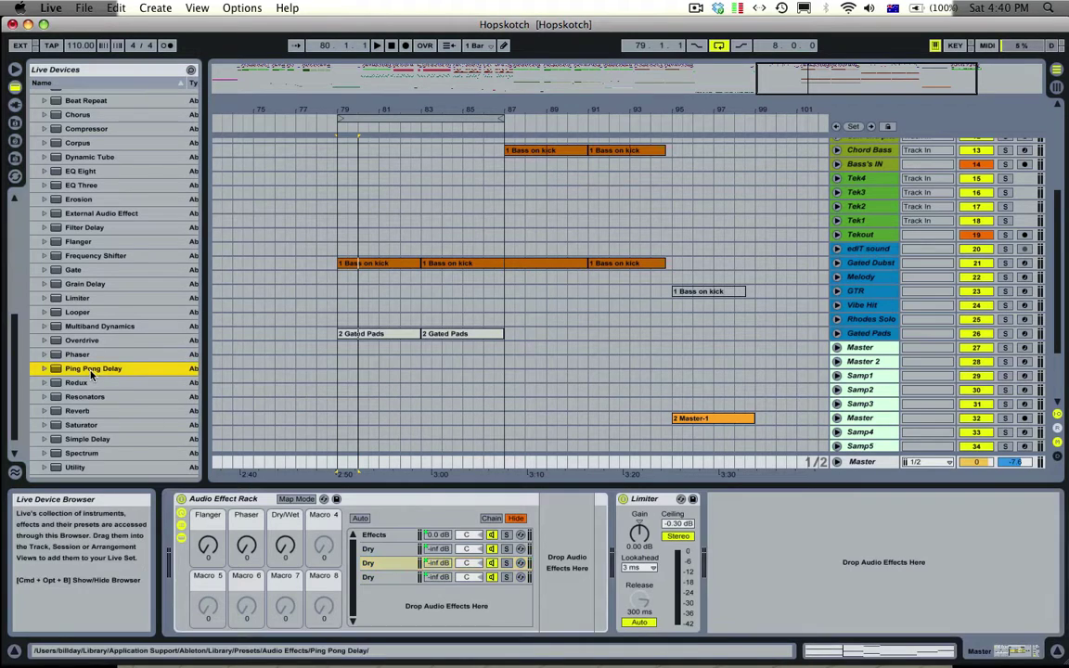
{"action": "left_click_drag", "start_coordinate": [91, 375], "coordinate": [563, 593]}
{"action": "left_click_drag", "start_coordinate": [601, 610], "coordinate": [601, 569]}
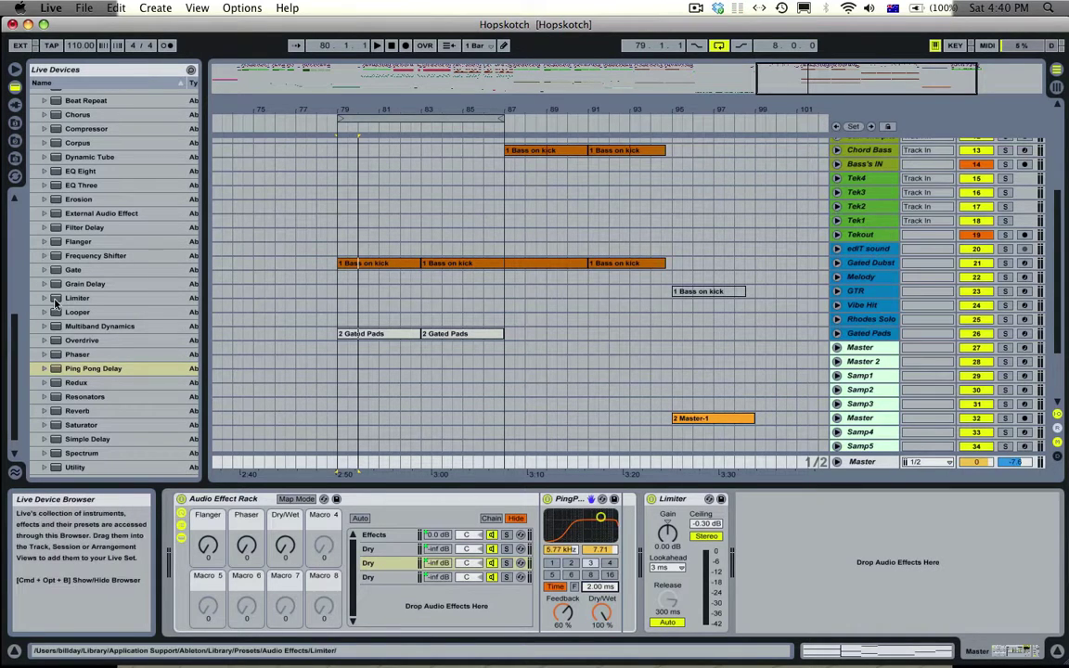
Insert an EQ Eight before the middle Dry chain's delay, with band 1 as low cut at 1.17 kHz and band 3 as high cut at 1.45 kHz
{"action": "left_click", "coordinate": [78, 171]}
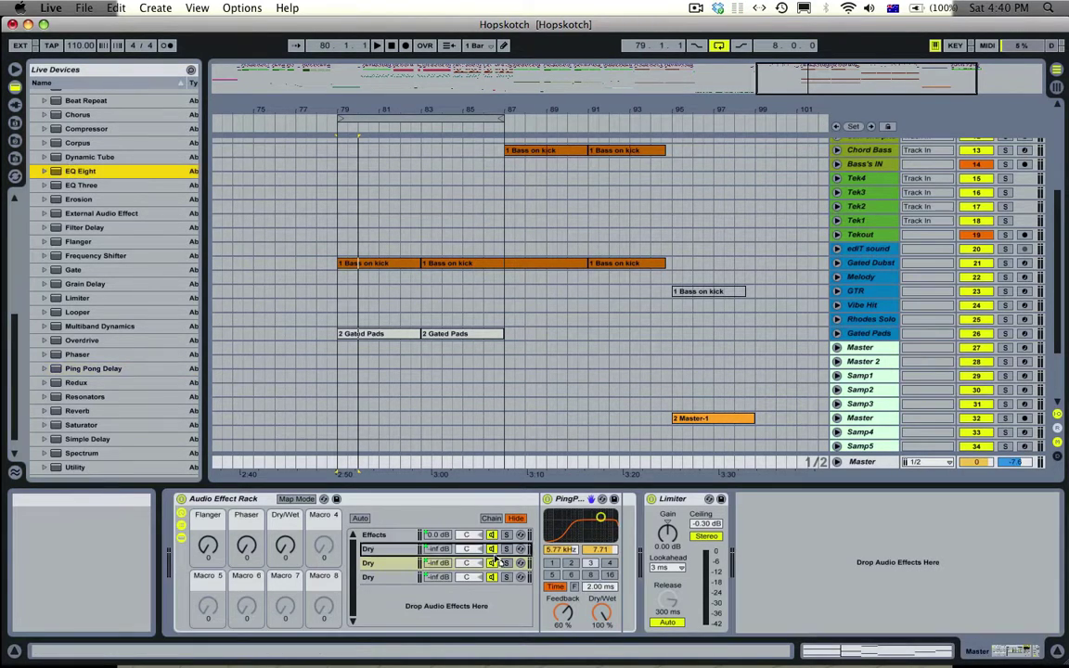
{"action": "left_click_drag", "start_coordinate": [549, 580], "coordinate": [591, 625]}
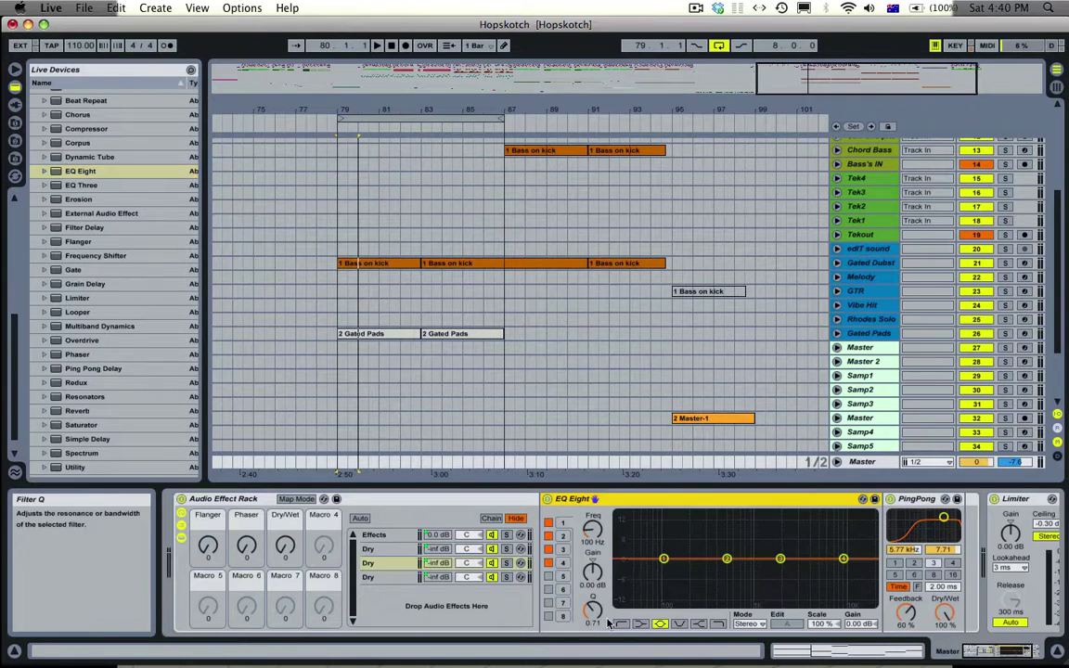
{"action": "left_click", "coordinate": [624, 625]}
{"action": "left_click_drag", "start_coordinate": [597, 529], "coordinate": [596, 481]}
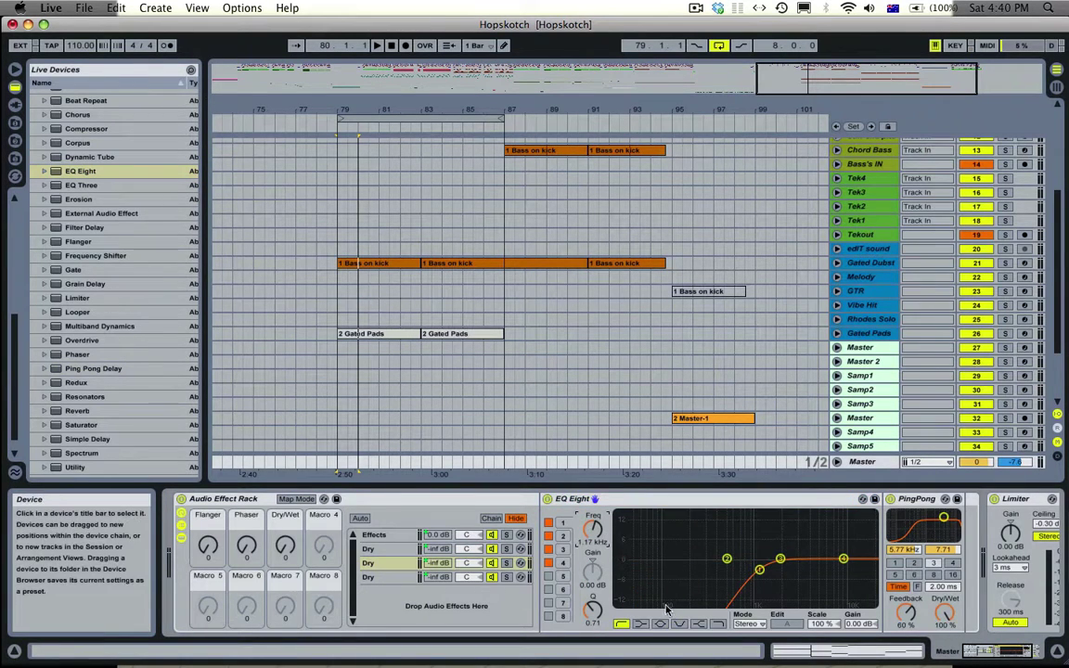
{"action": "left_click", "coordinate": [779, 562]}
{"action": "left_click", "coordinate": [718, 624]}
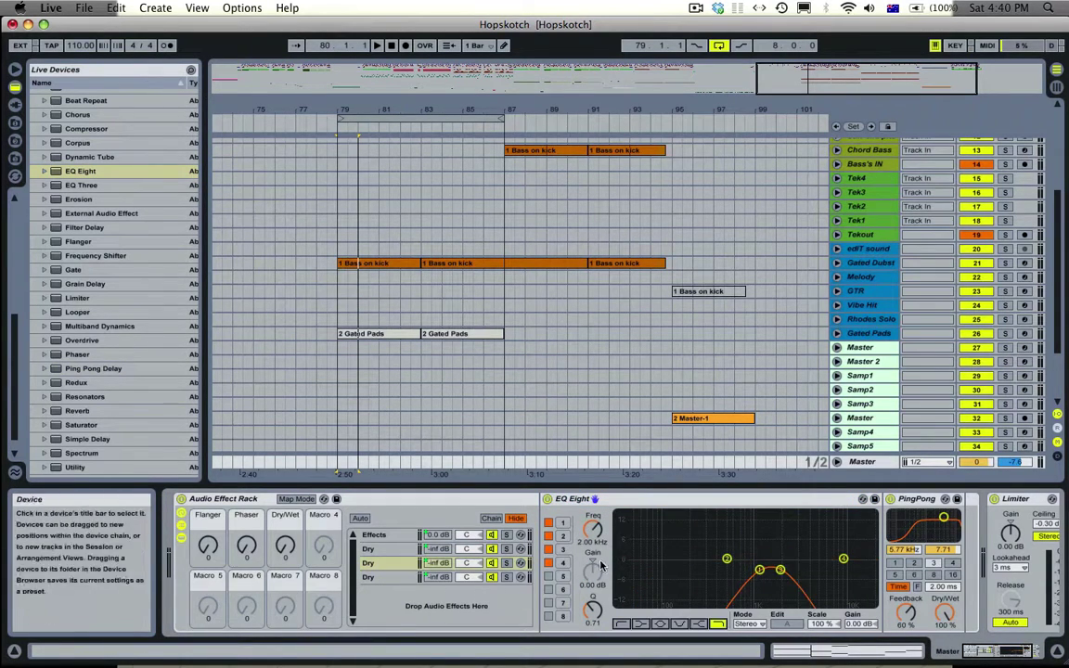
{"action": "left_click_drag", "start_coordinate": [589, 527], "coordinate": [587, 540]}
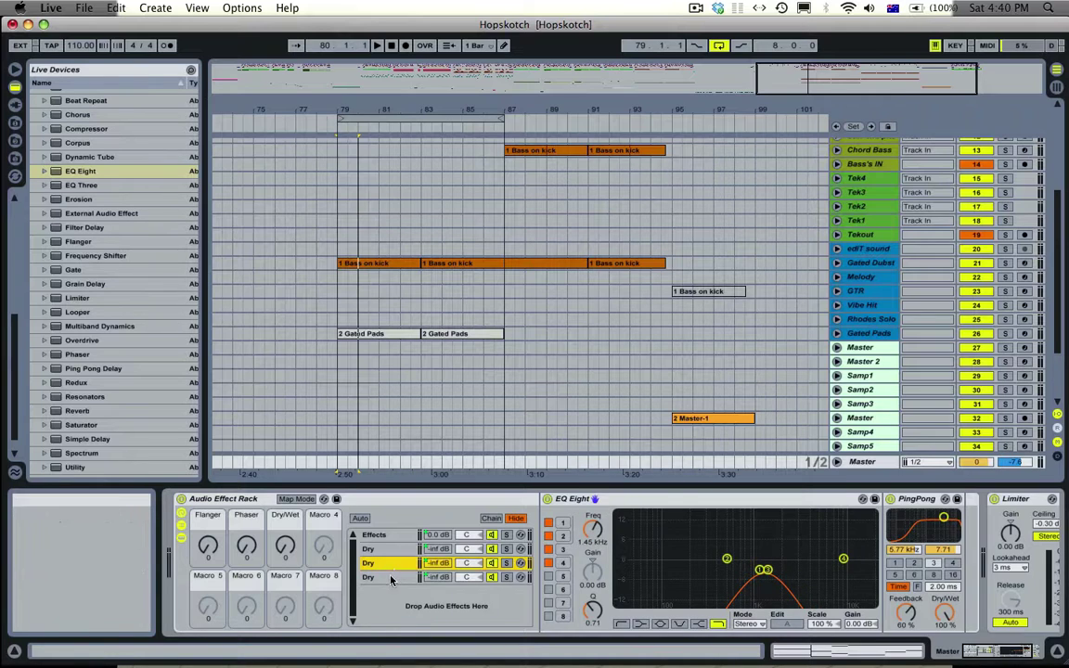
Delete the two duplicated Dry chains that hold the Ping Pong Delays
{"action": "left_click", "coordinate": [390, 576]}
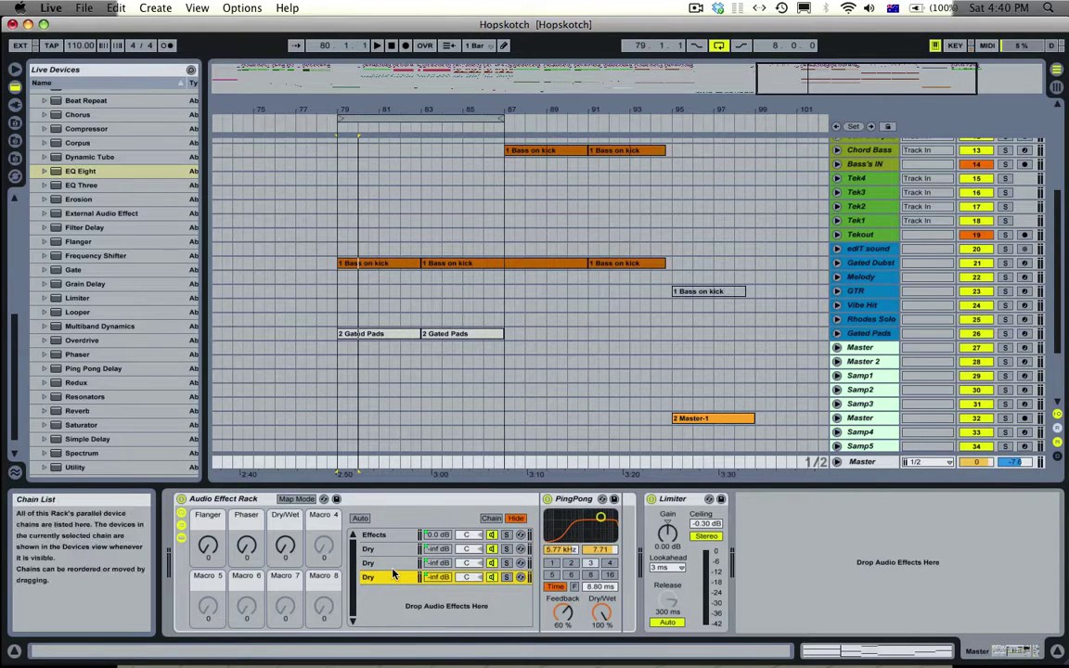
{"action": "key", "text": "Delete"}
{"action": "key", "text": "Delete"}
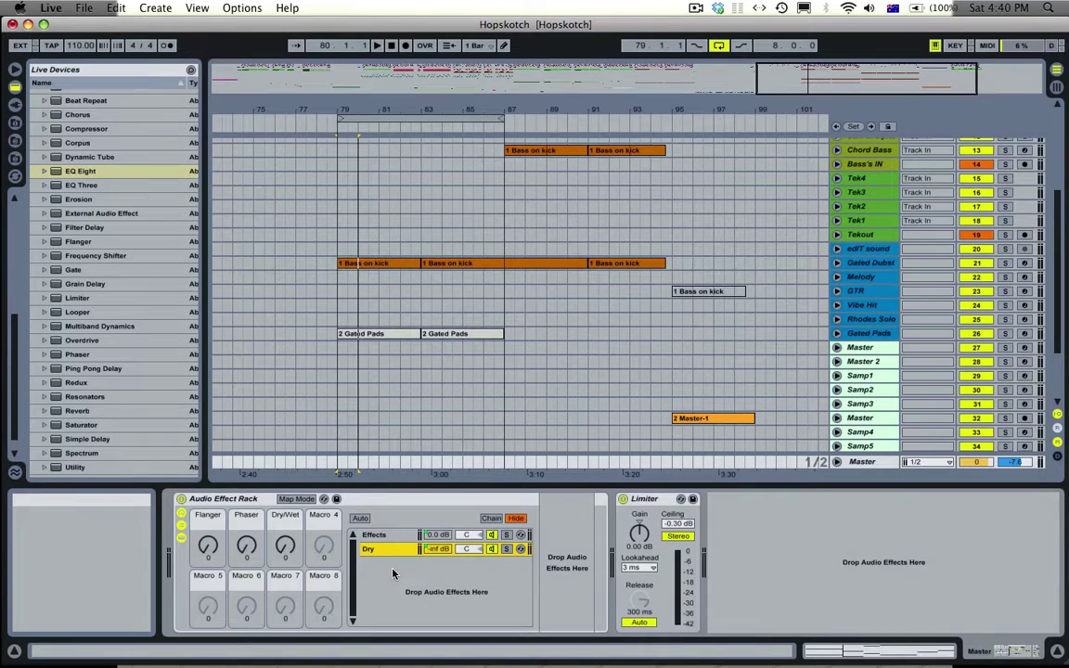
Rename the Audio Effect Rack as Fhlaser
{"action": "left_click", "coordinate": [239, 499]}
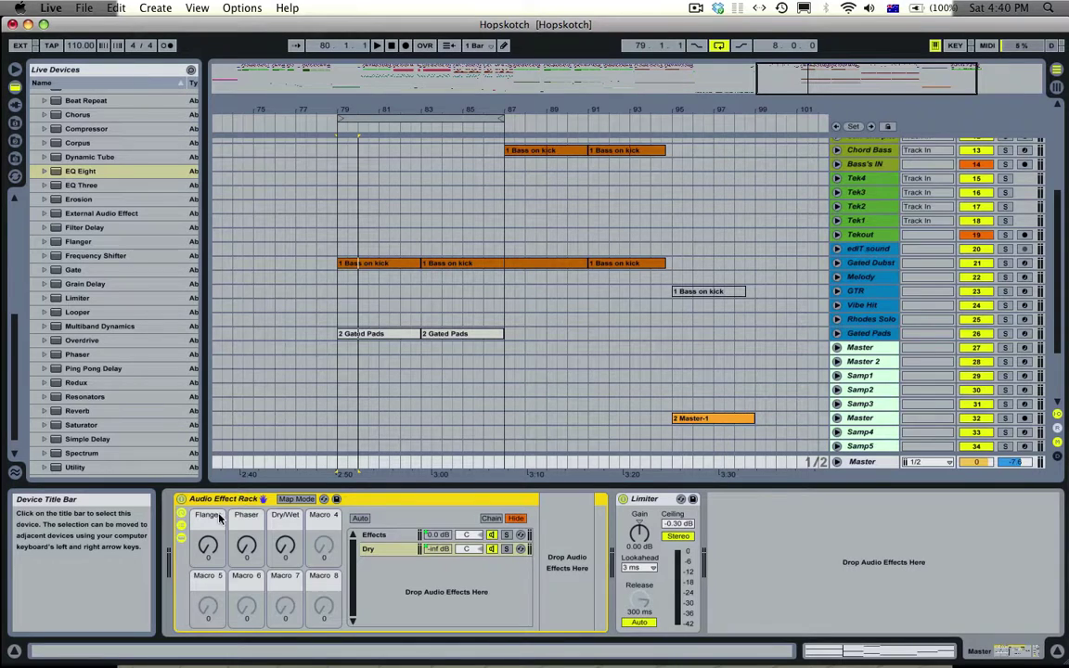
{"action": "key", "text": "super+r"}
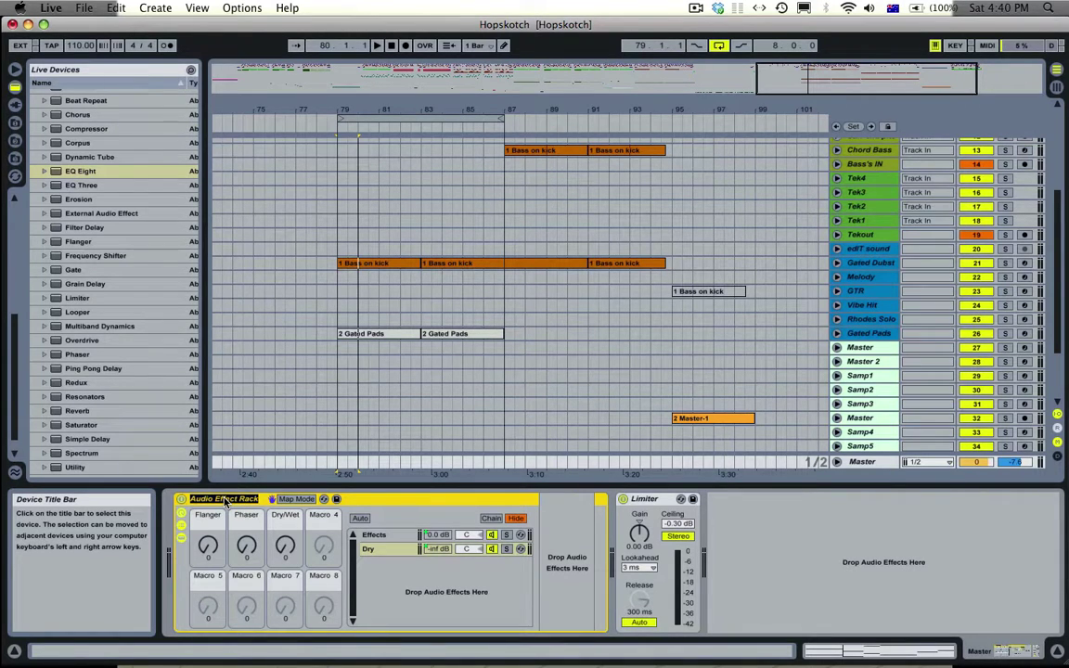
{"action": "type", "text": "Flaser"}
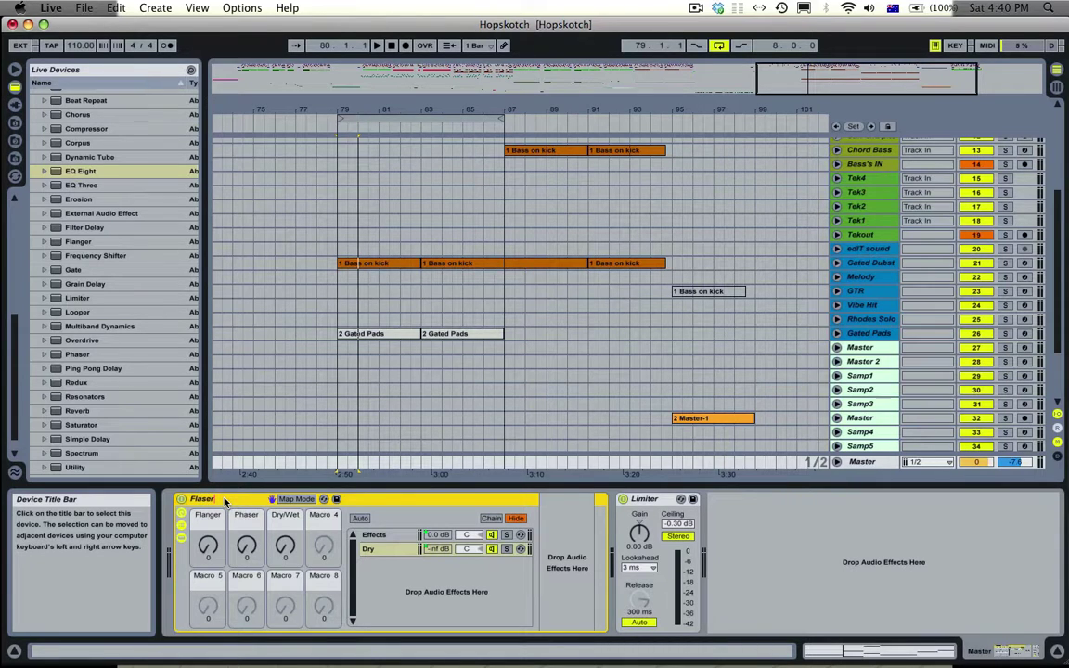
{"action": "key", "text": "BackSpace"}
{"action": "key", "text": "BackSpace"}
{"action": "key", "text": "BackSpace"}
{"action": "key", "text": "BackSpace"}
{"action": "type", "text": "hlase"}
{"action": "right_click", "coordinate": [225, 500]}
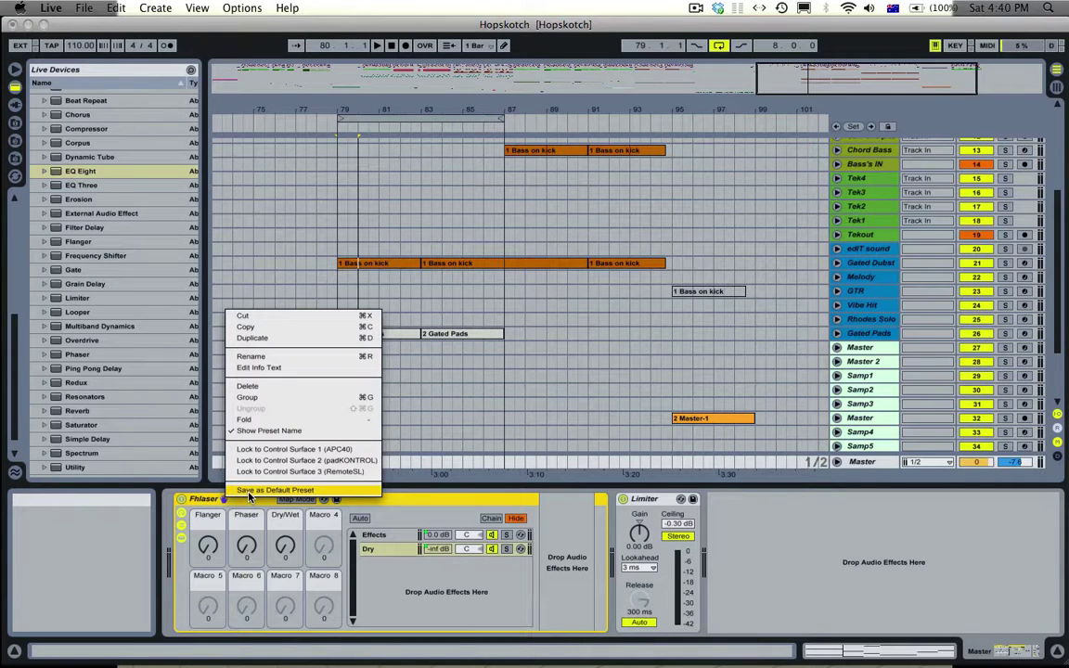
{"action": "left_click", "coordinate": [219, 509]}
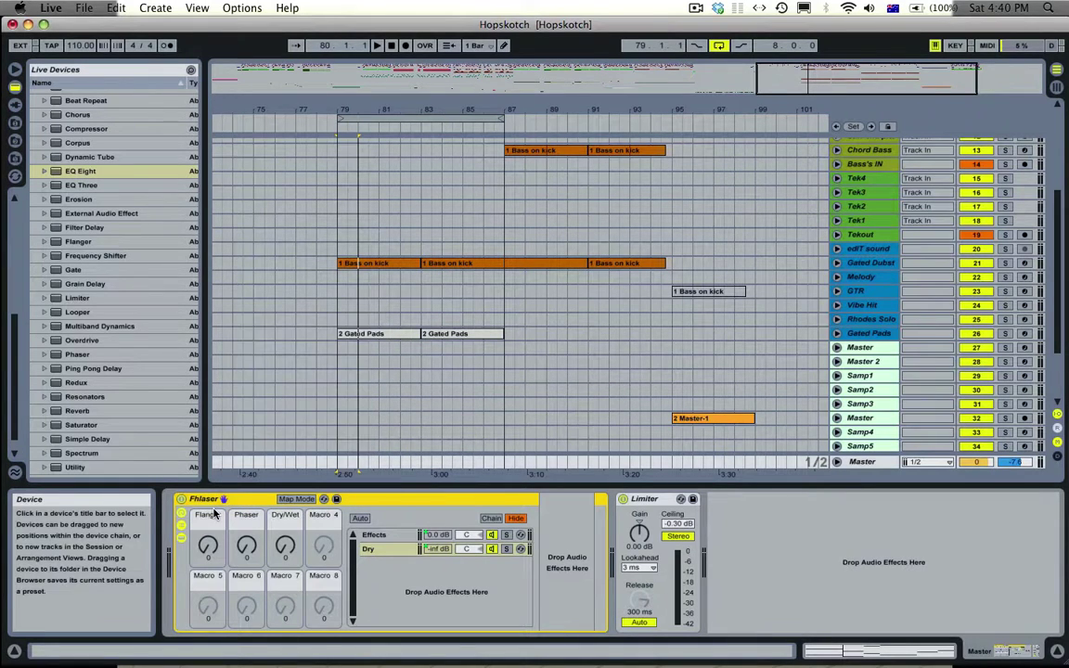
Save the rack as a preset named "Mr. Bill - Fhlaser"
{"action": "left_click", "coordinate": [336, 500]}
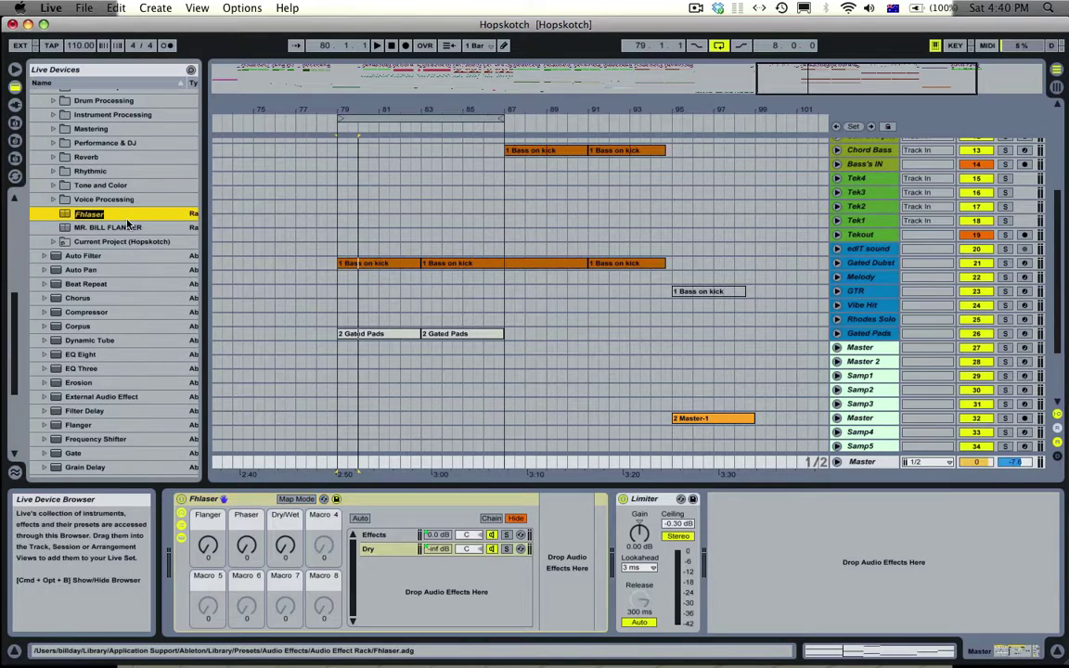
{"action": "type", "text": "Mr. Bill - Fhlaser"}
{"action": "key", "text": "Return"}
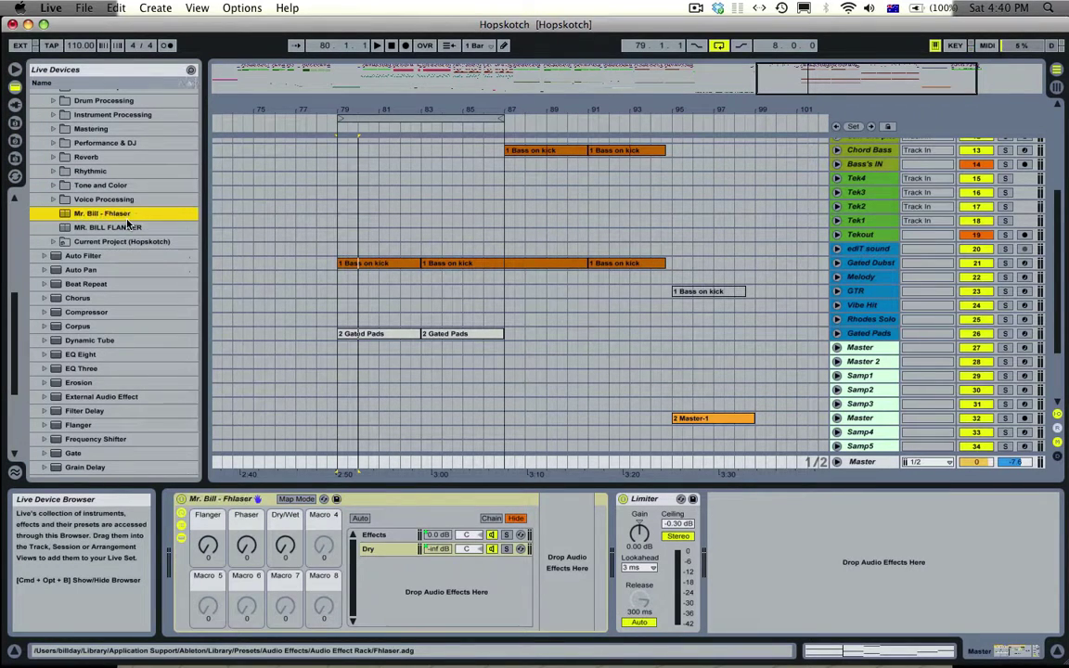
Show the Effects chain's devices and fold both the Flanger and the Phaser
{"action": "left_click", "coordinate": [226, 500]}
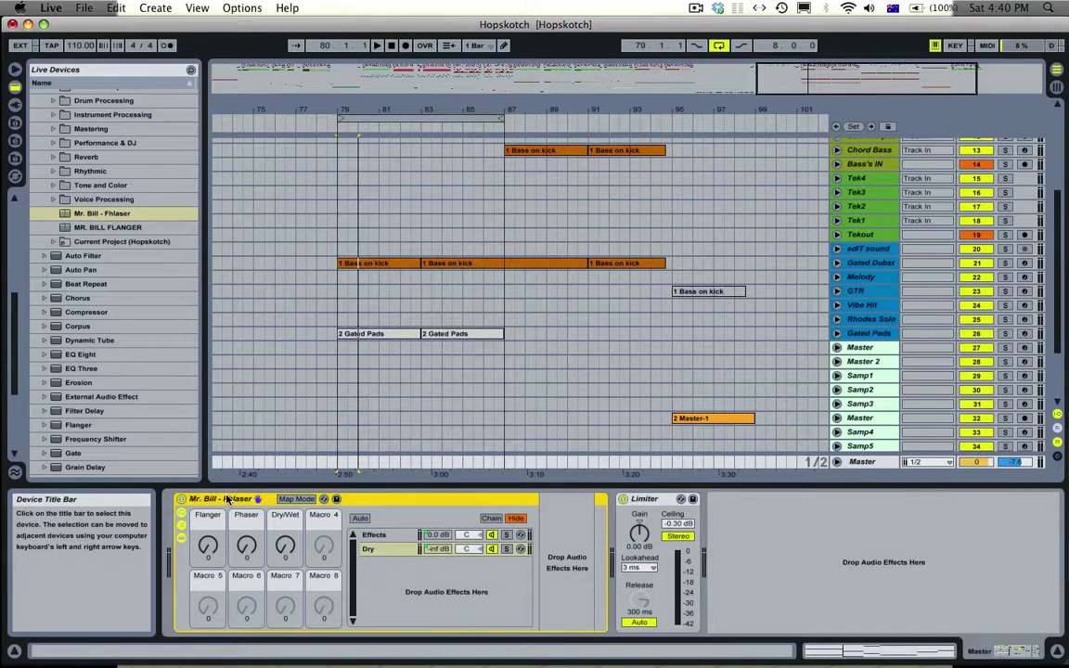
{"action": "left_click", "coordinate": [376, 534]}
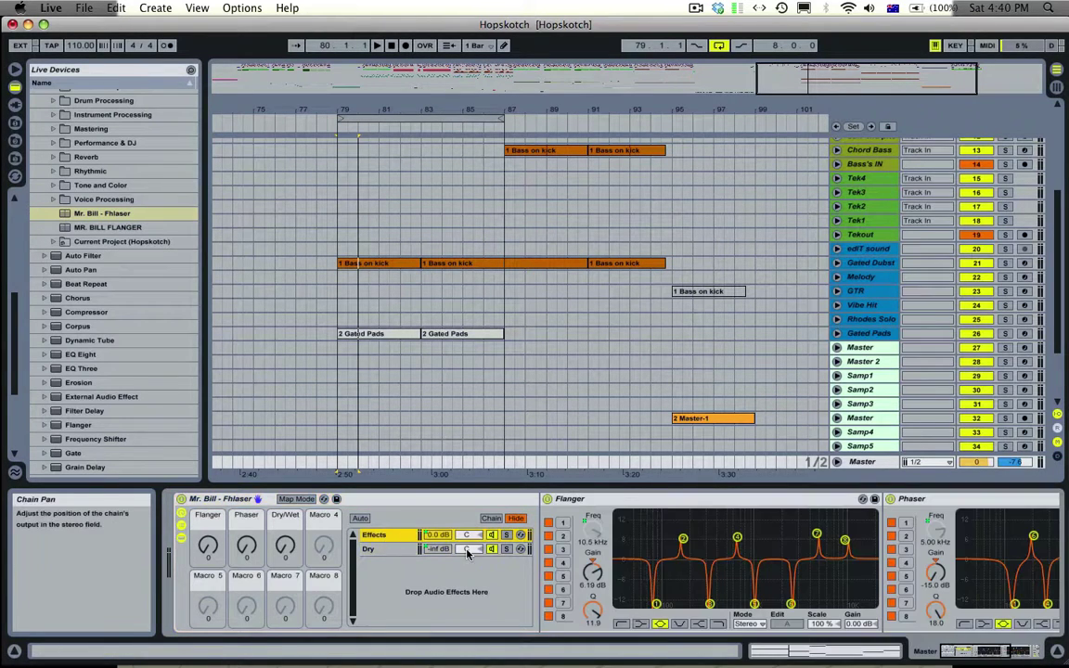
{"action": "scroll", "coordinate": [467, 553], "scroll_direction": "right", "scroll_amount": 6}
{"action": "scroll", "coordinate": [468, 554], "scroll_direction": "left", "scroll_amount": 6}
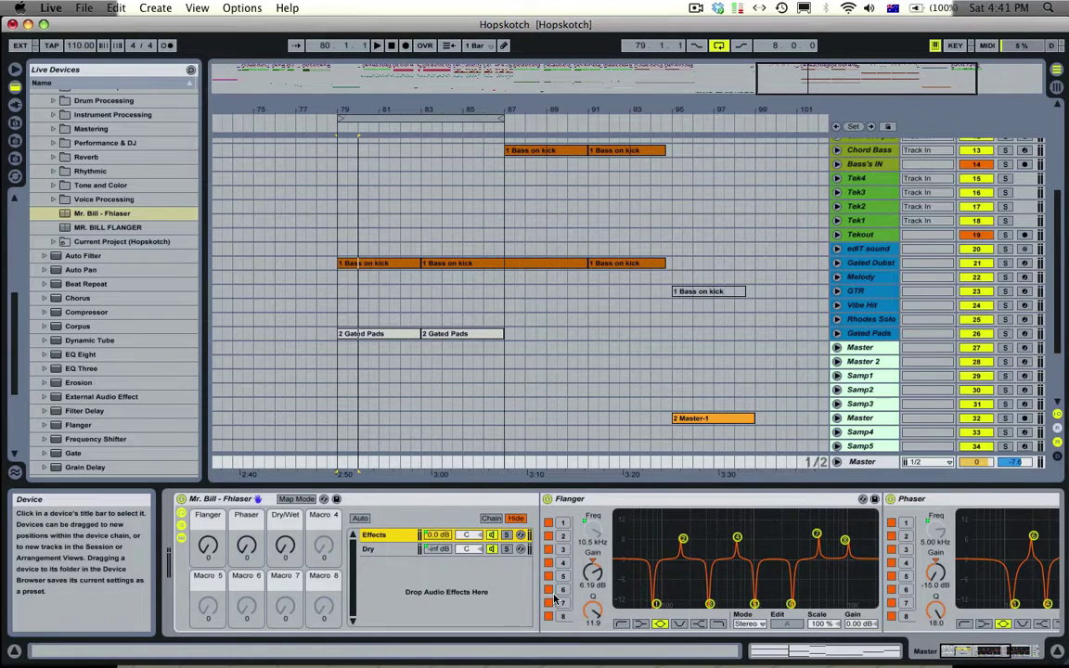
{"action": "double_click", "coordinate": [633, 501]}
{"action": "double_click", "coordinate": [634, 501]}
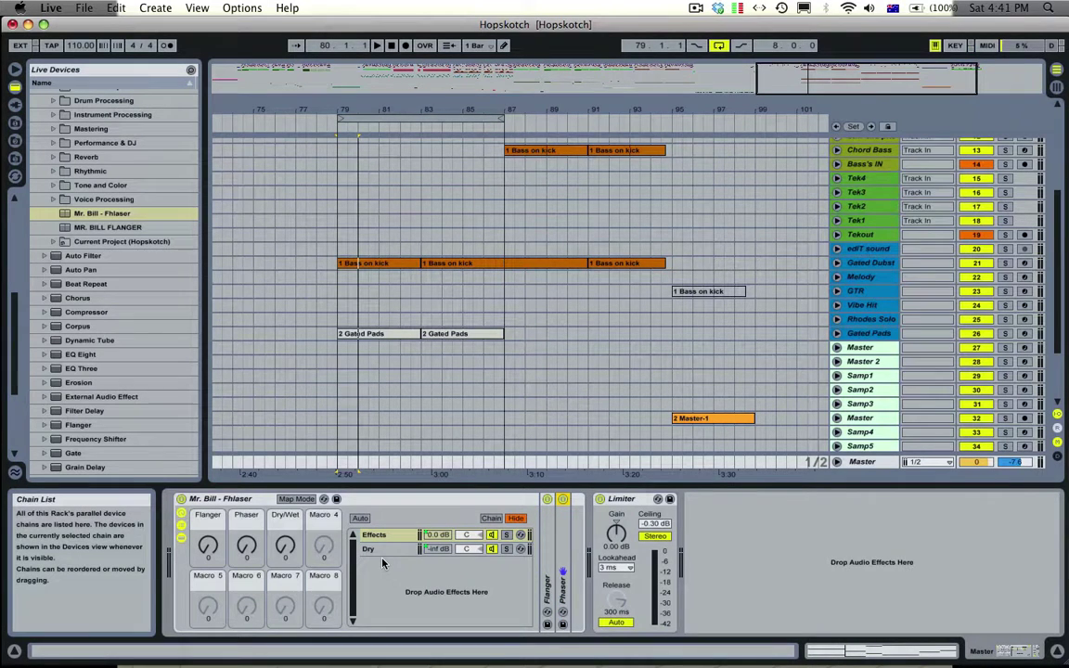
{"action": "left_click", "coordinate": [692, 7]}
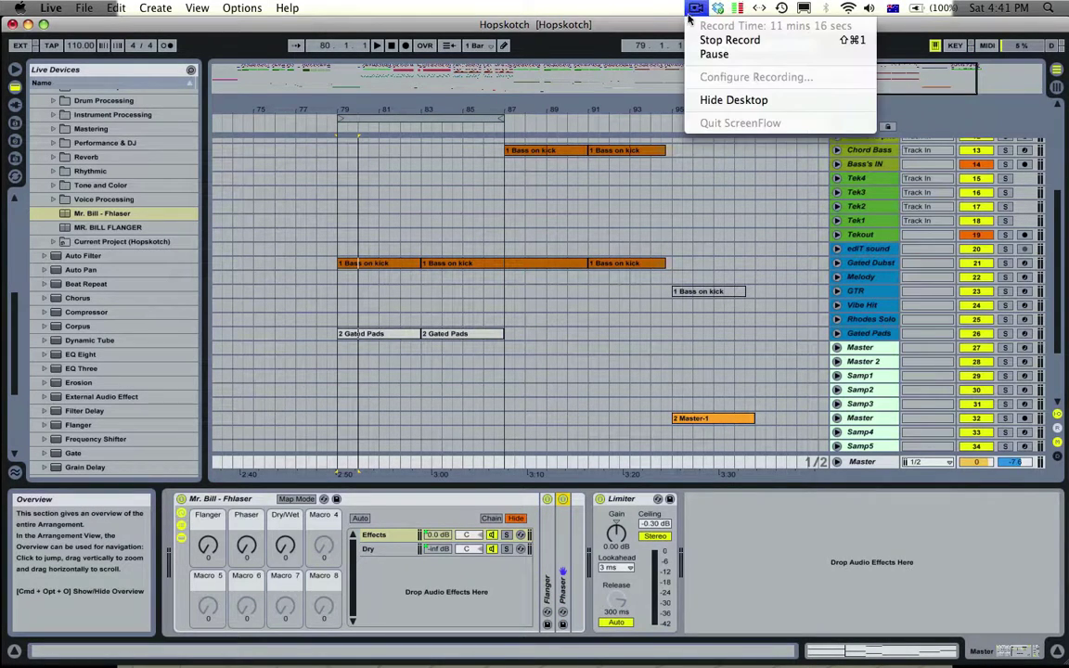